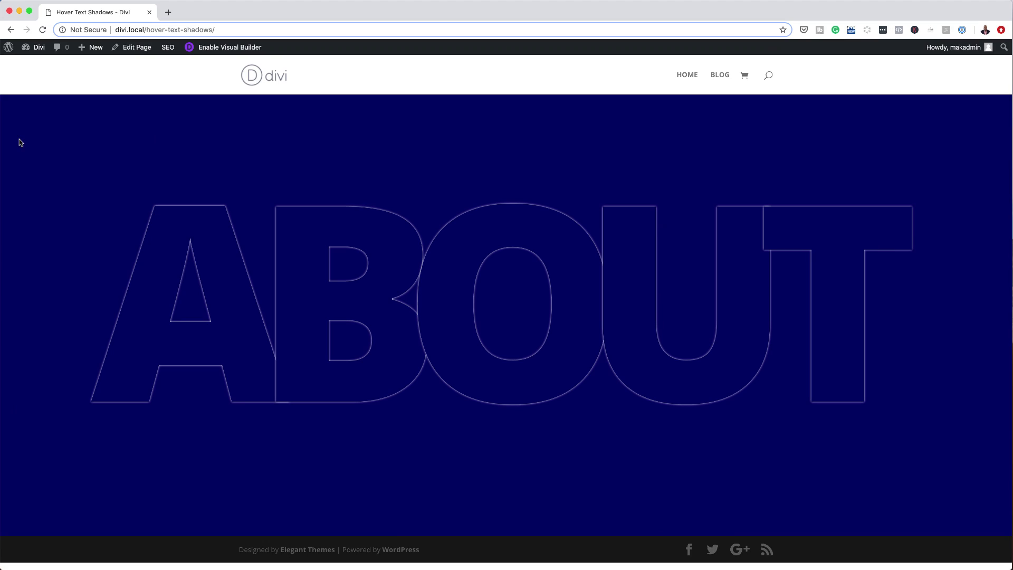
- Preview the hover effects on the individual letters of the finished ABOUT page
mouse_move(141, 263)
mouse_move(309, 278)
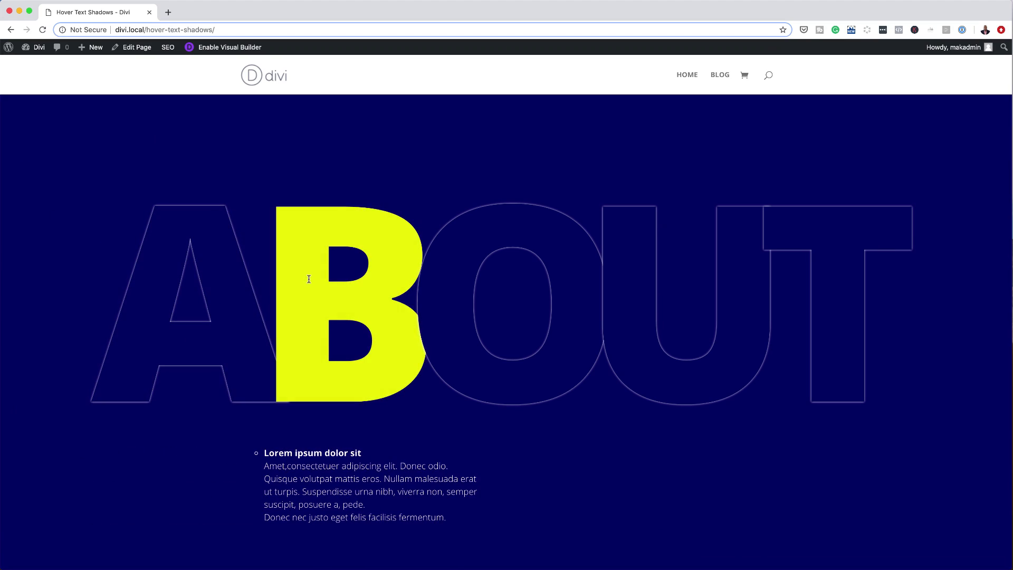
mouse_move(631, 280)
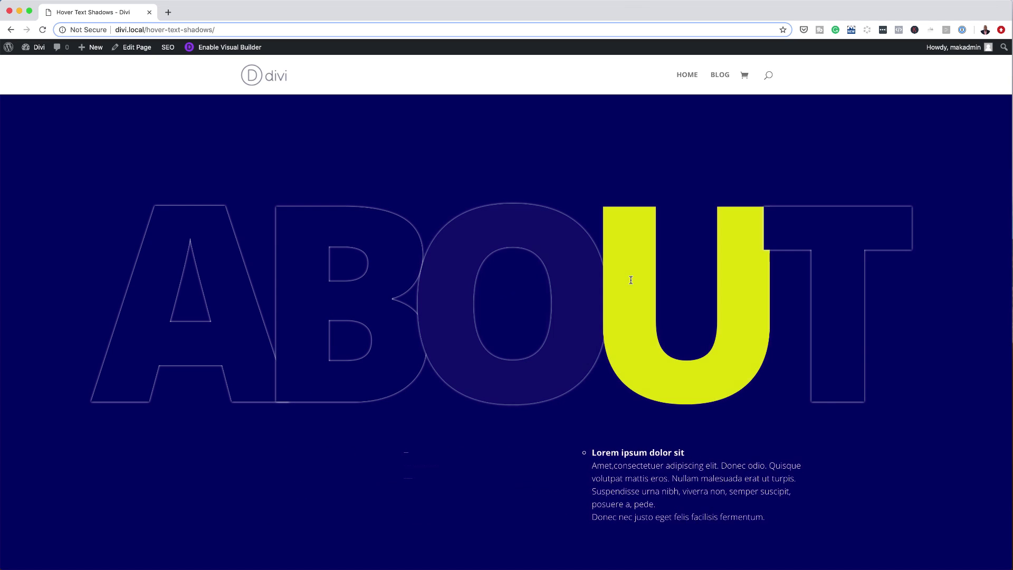
mouse_move(802, 279)
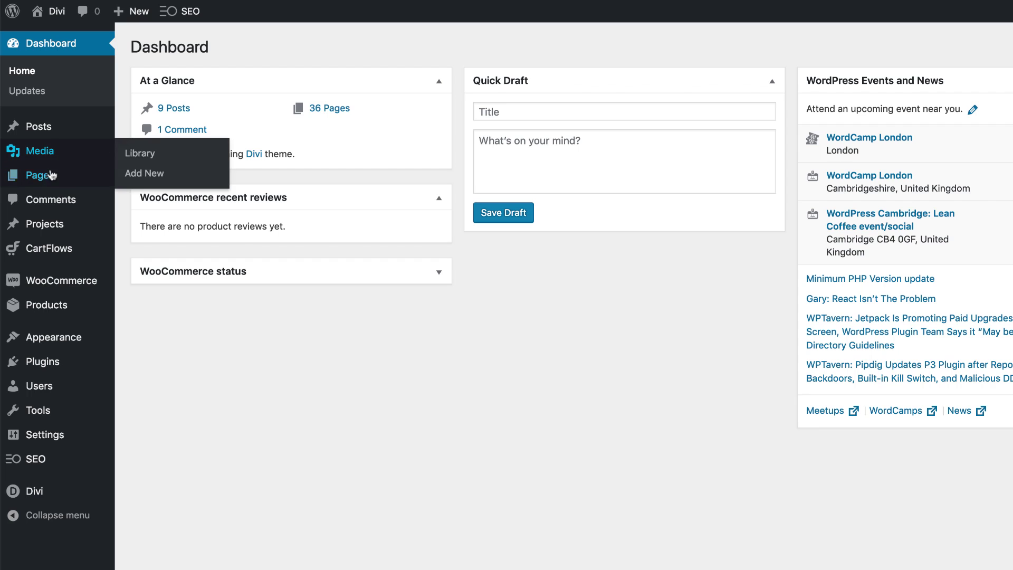
- Create a new page titled "Hover Text Shadows" and start building it from scratch with the Divi Builder, without inserting a row
mouse_move(86, 178)
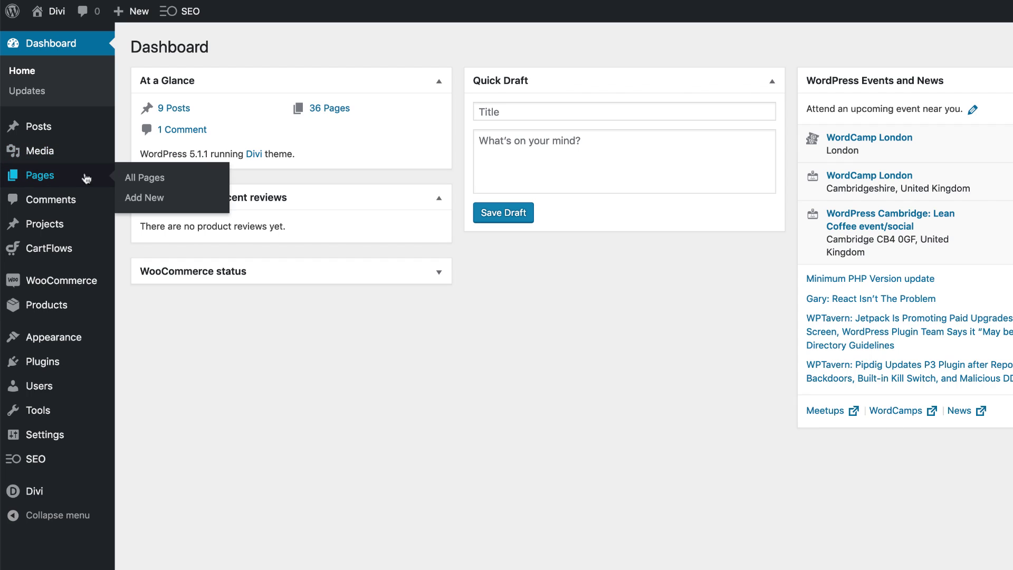
left_click(164, 202)
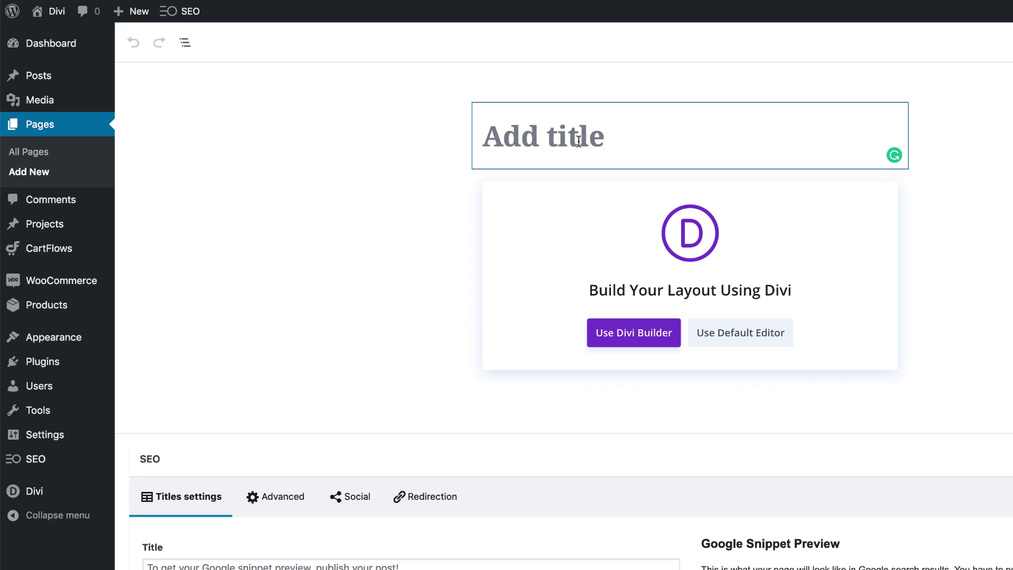
type("Hover Text Shadows")
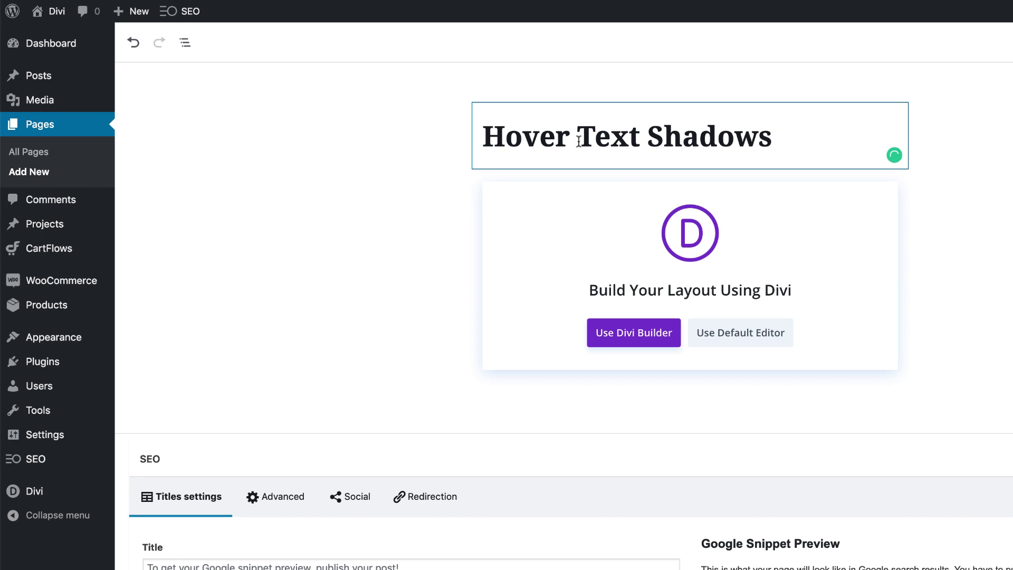
left_click(639, 340)
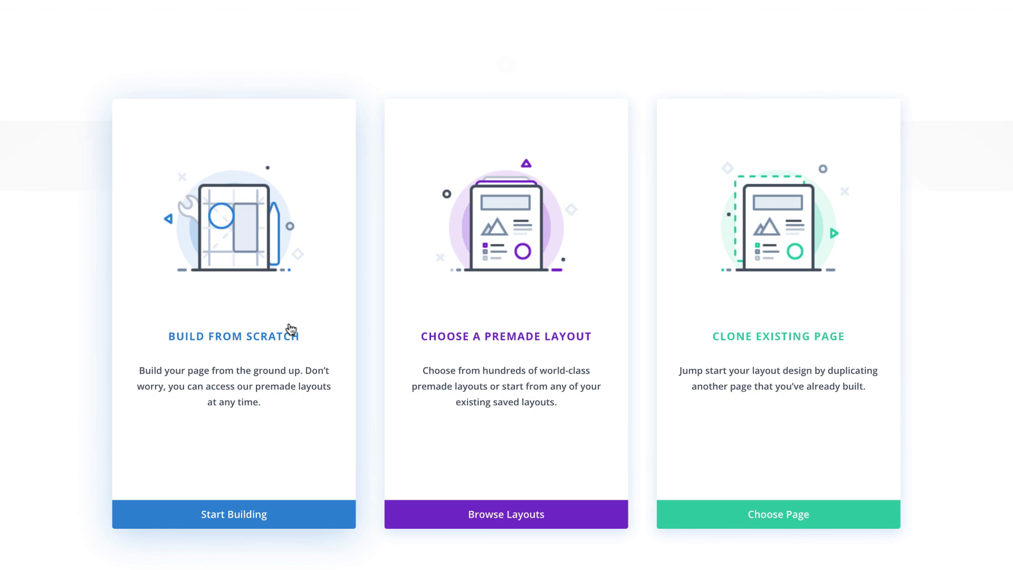
left_click(253, 340)
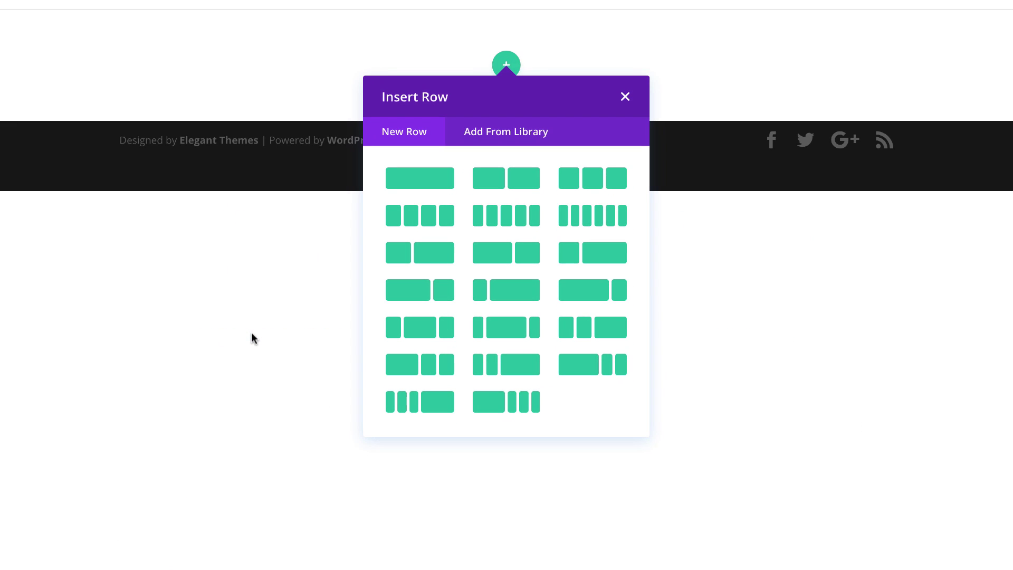
left_click(625, 99)
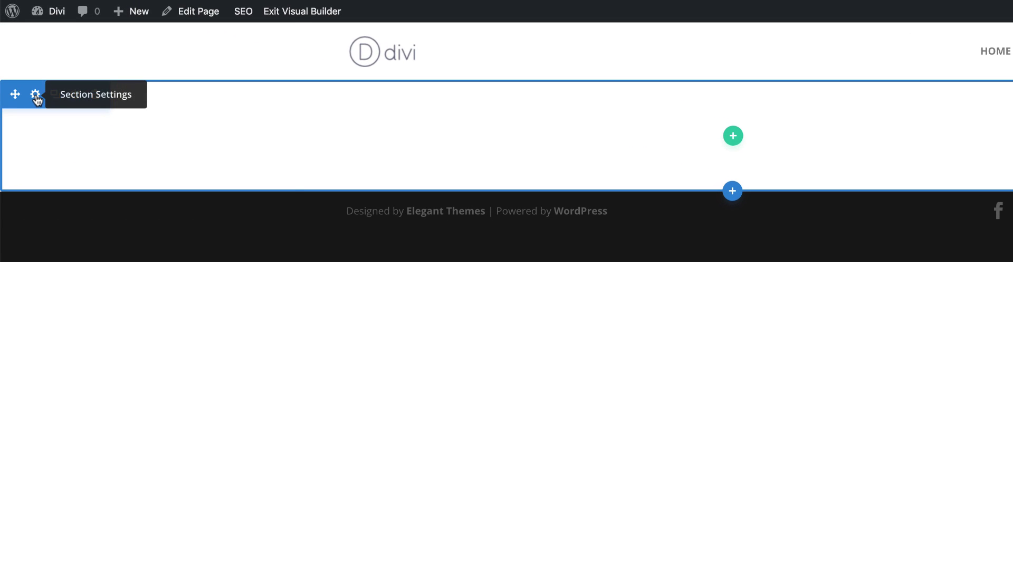
- Set the empty section's background color to #03006d
left_click(35, 95)
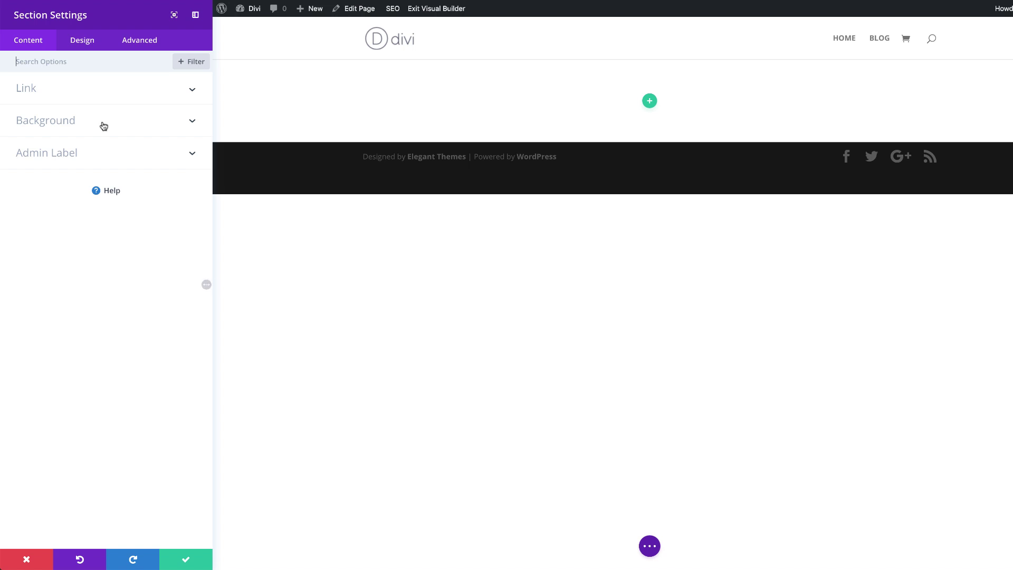
left_click(67, 123)
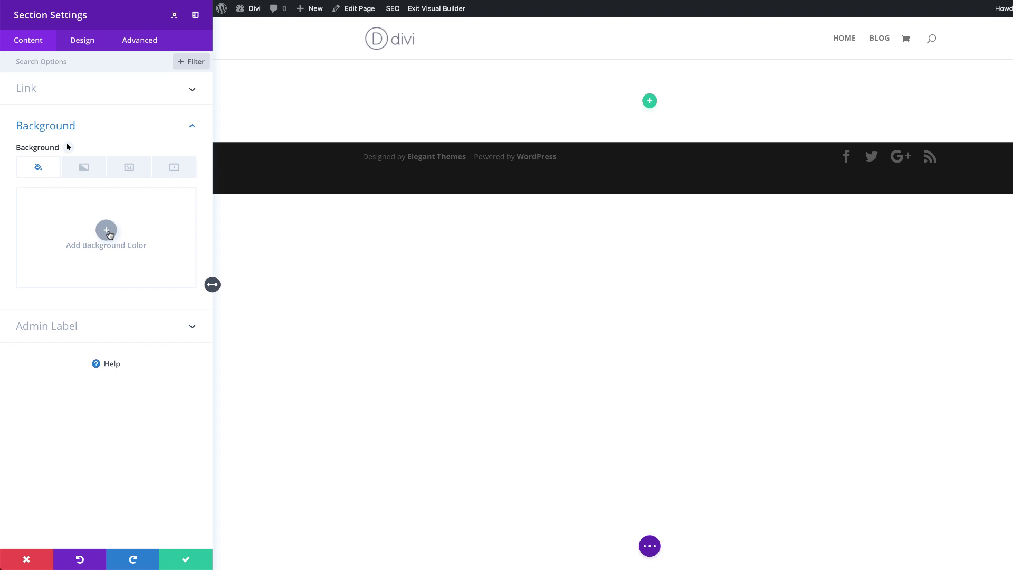
left_click(107, 231)
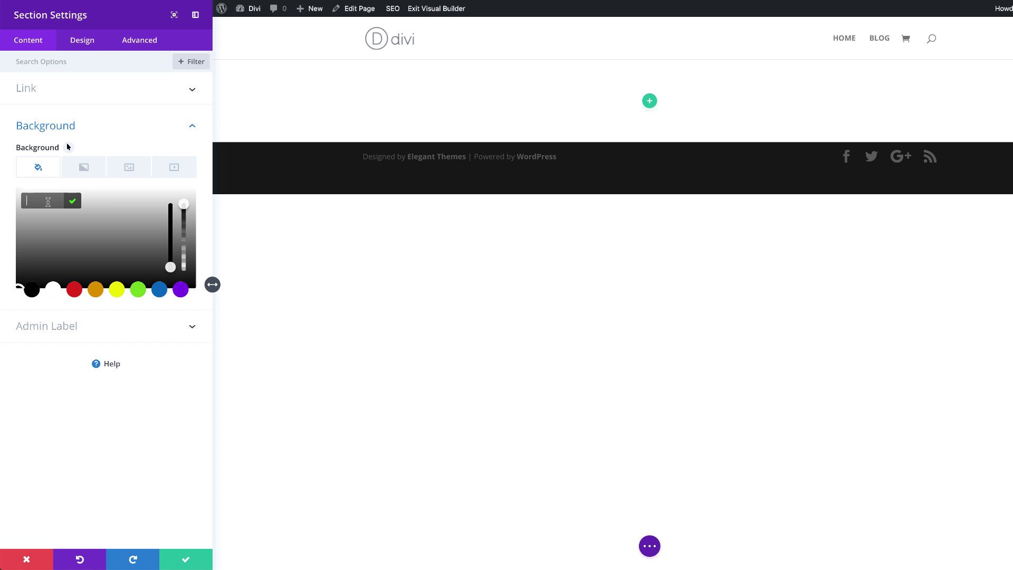
type("#03005d")
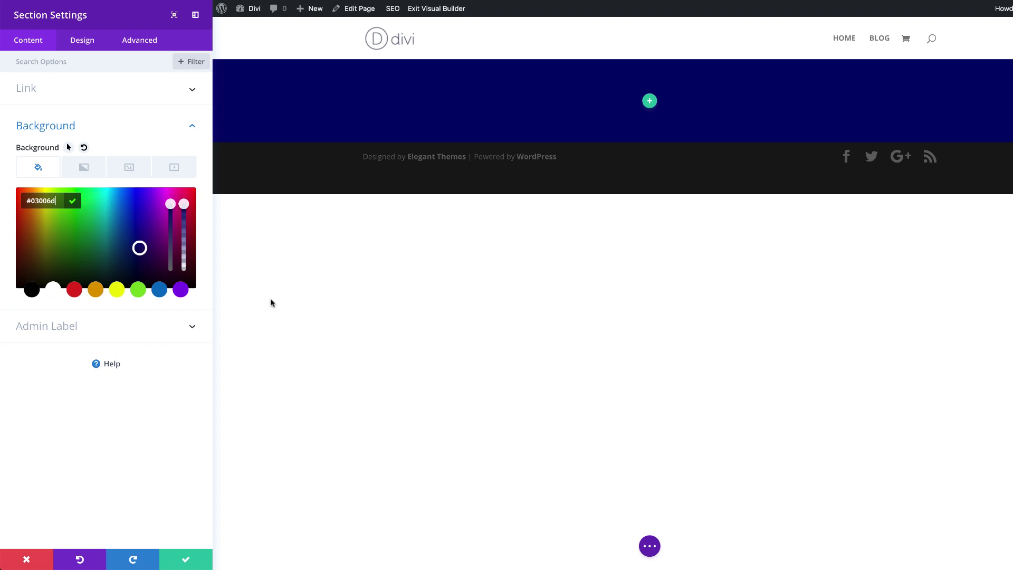
- Set the section's custom top and bottom padding to 50px with both values linked, and save the section settings
left_click(90, 46)
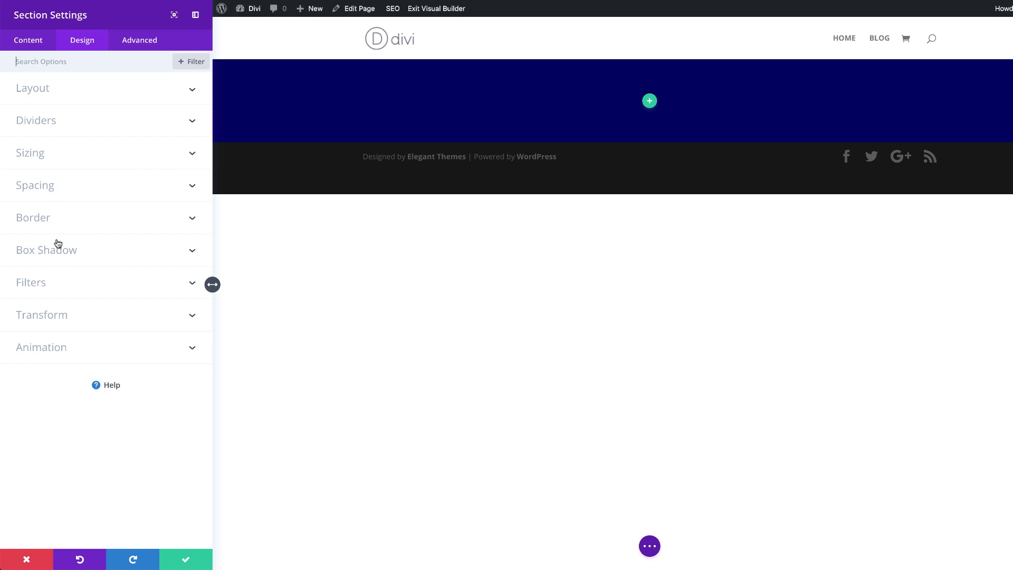
left_click(38, 186)
left_click(29, 279)
key("Return")
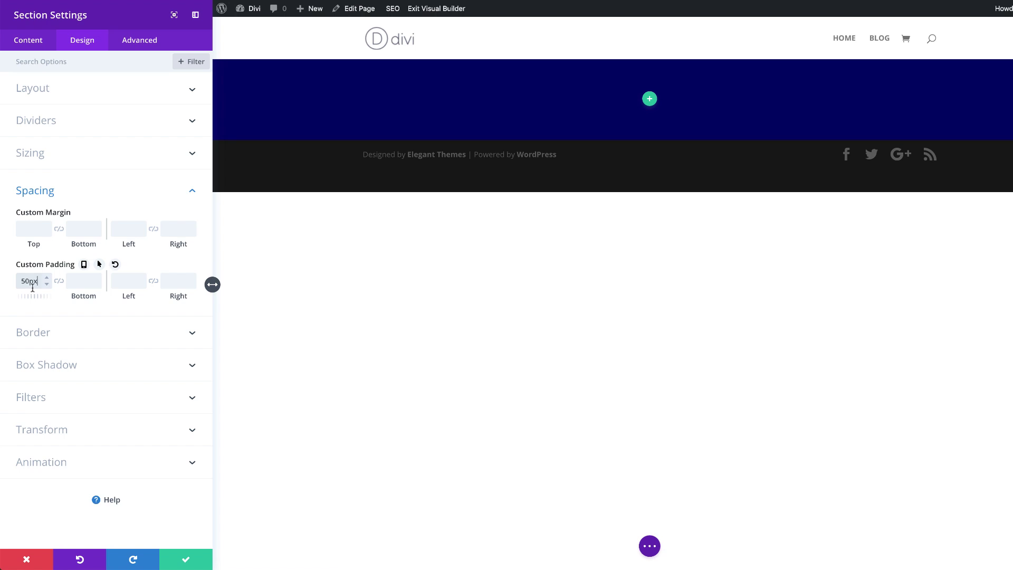
left_click(60, 283)
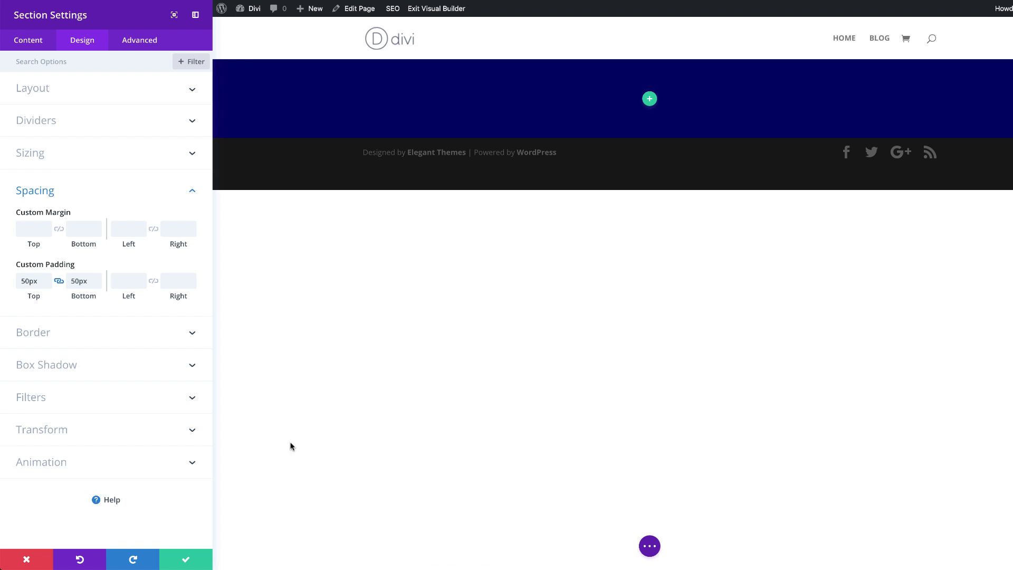
left_click(185, 559)
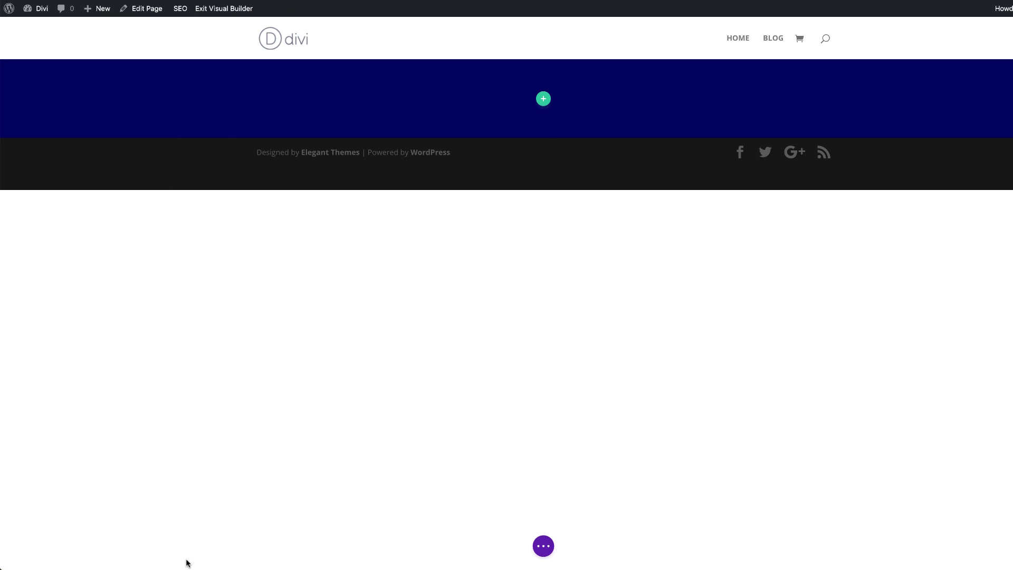
- Insert a row with five equal columns in the section, without adding a module
left_click(543, 99)
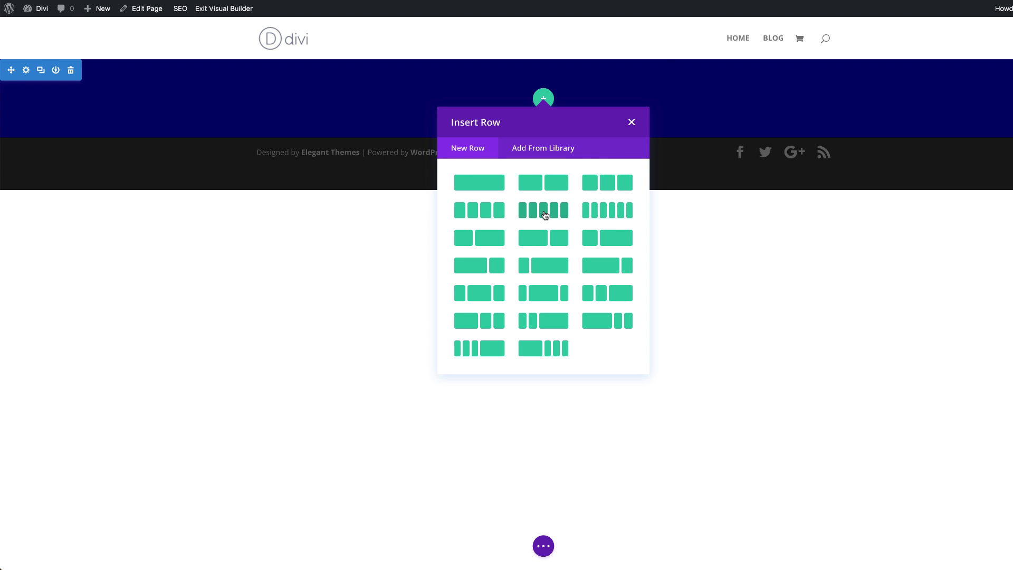
left_click(545, 213)
left_click(388, 136)
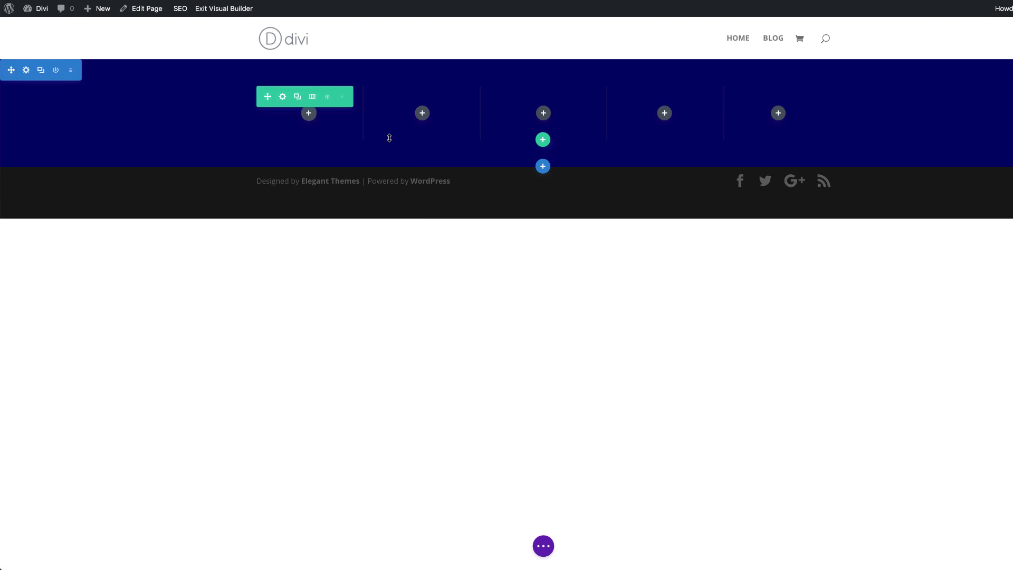
- Make the five-column row fullwidth and give it a custom gutter width of 1
left_click(283, 98)
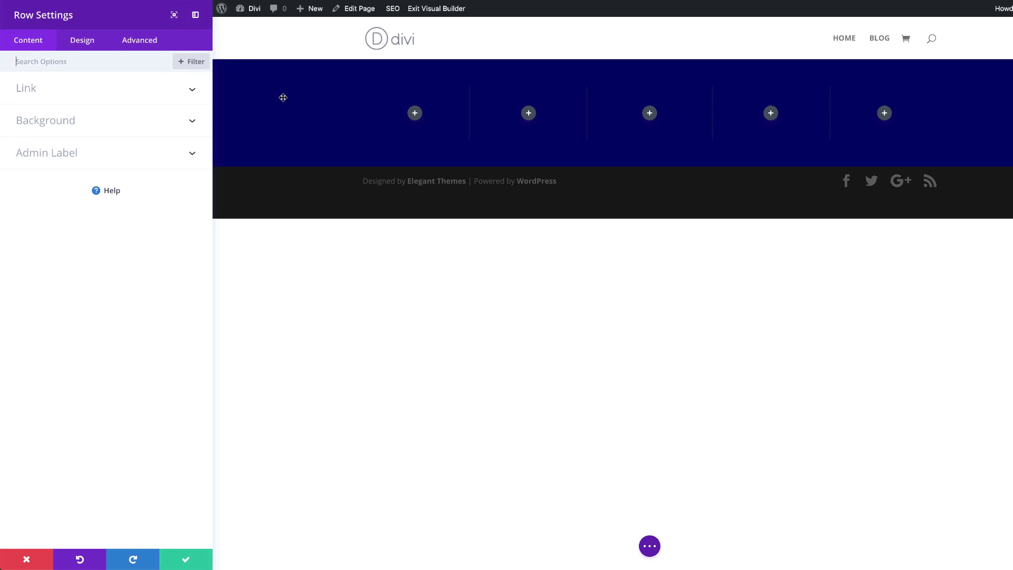
left_click(85, 47)
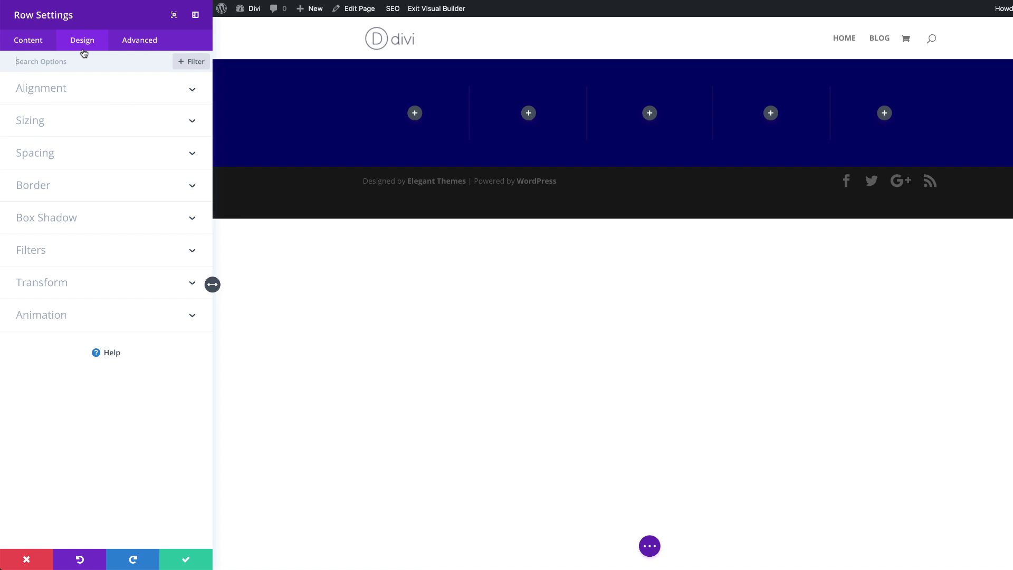
left_click(41, 125)
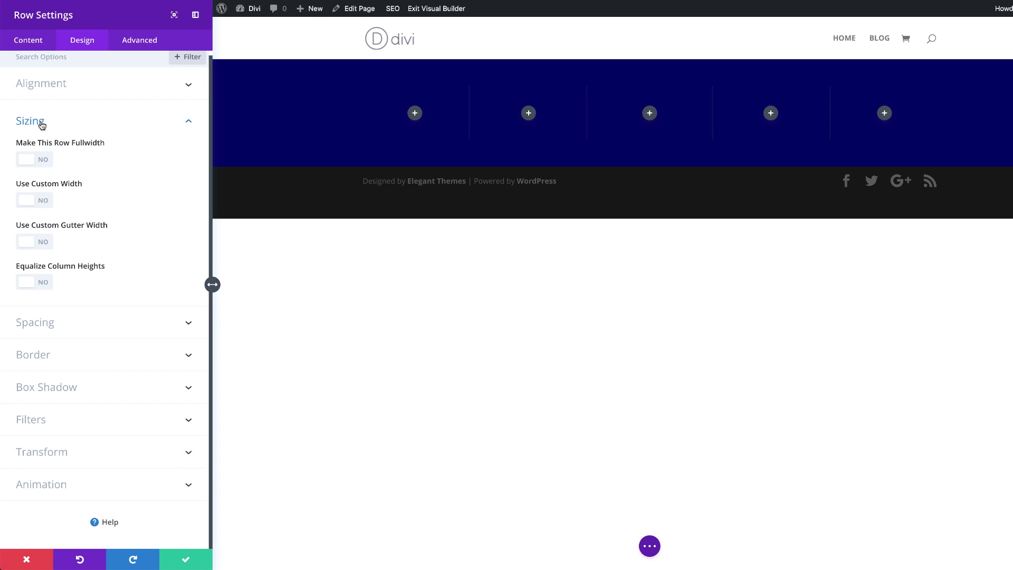
left_click(46, 160)
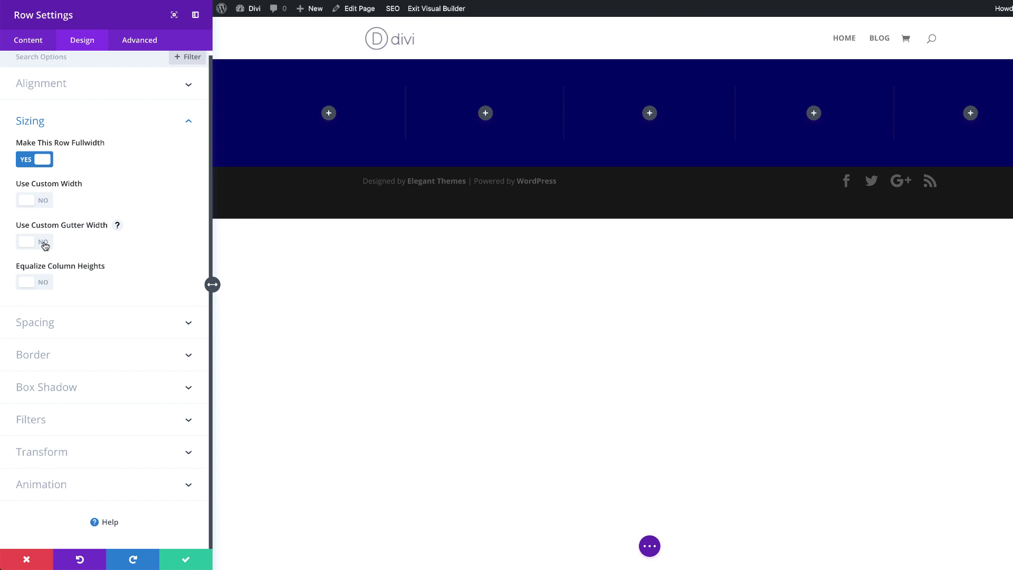
left_click(45, 244)
left_click_drag(88, 285, 21, 286)
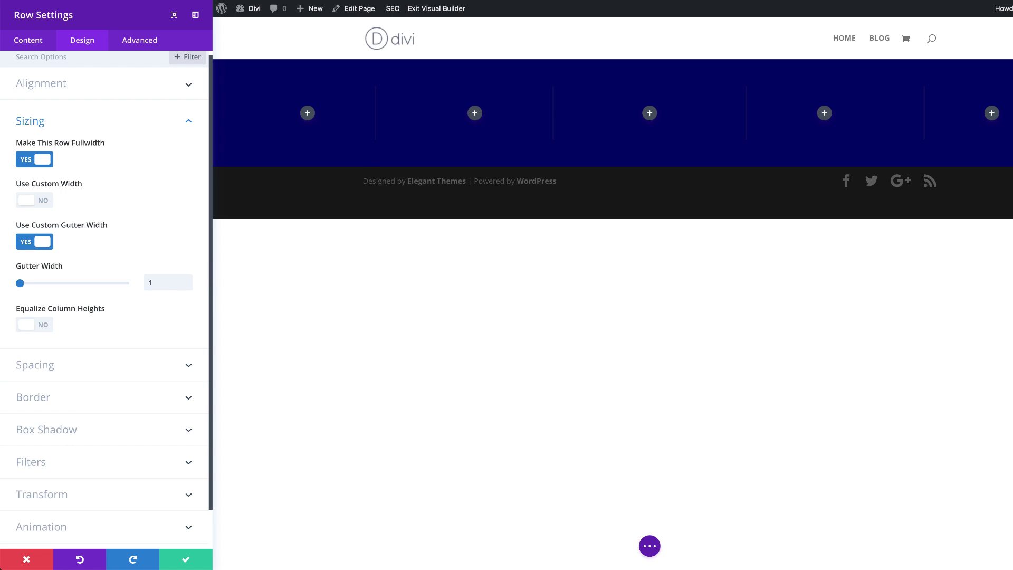
- Set the row's custom padding to 9vw left for desktop and a linked 5vw left and right for tablet
left_click(55, 369)
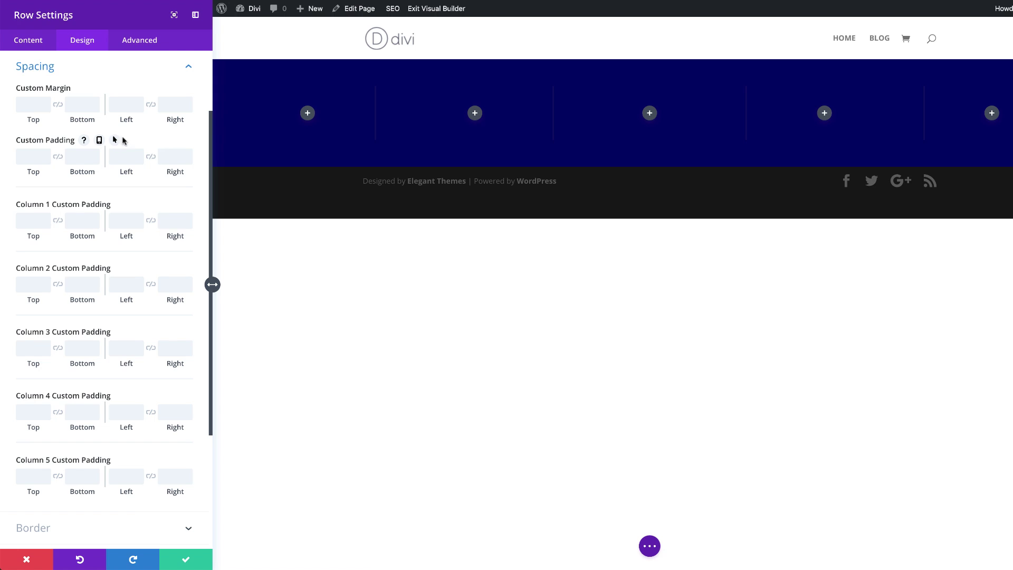
left_click(121, 155)
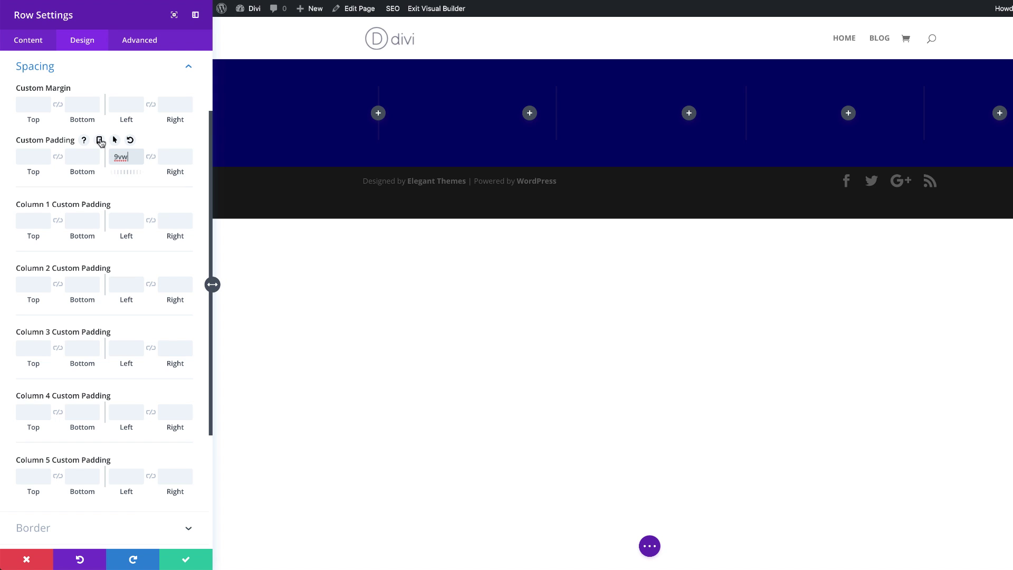
left_click(100, 141)
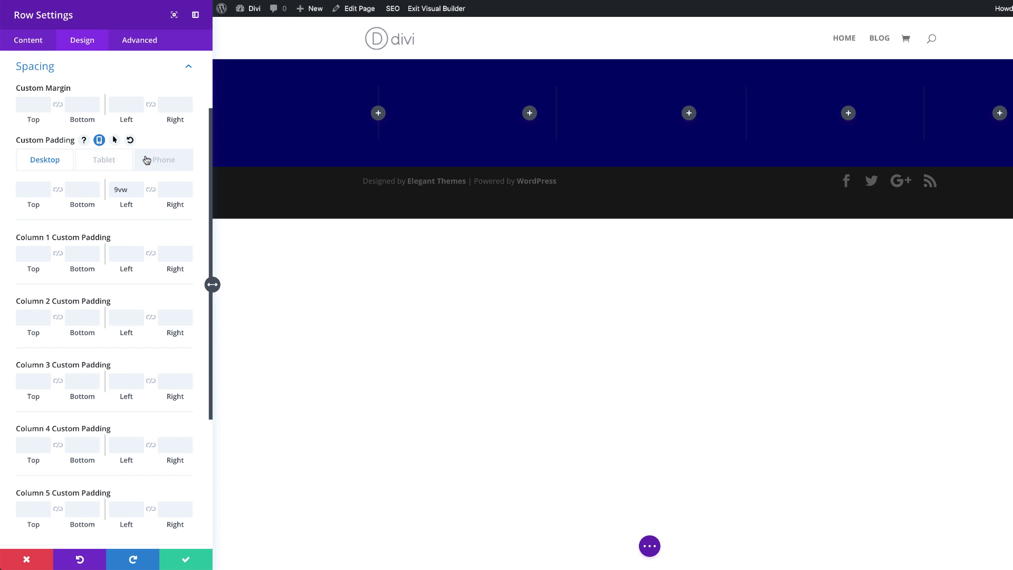
left_click(110, 163)
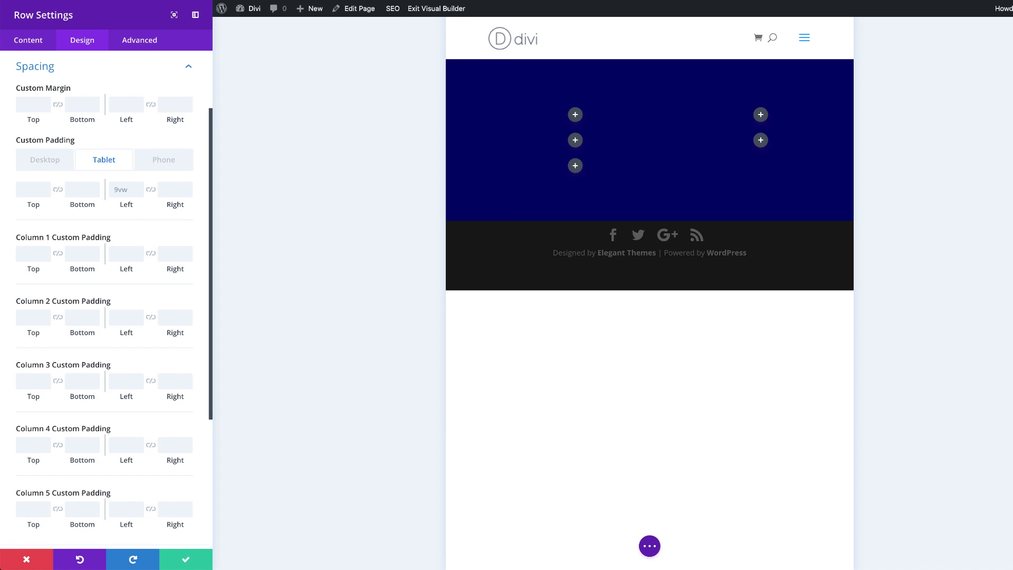
left_click(122, 188)
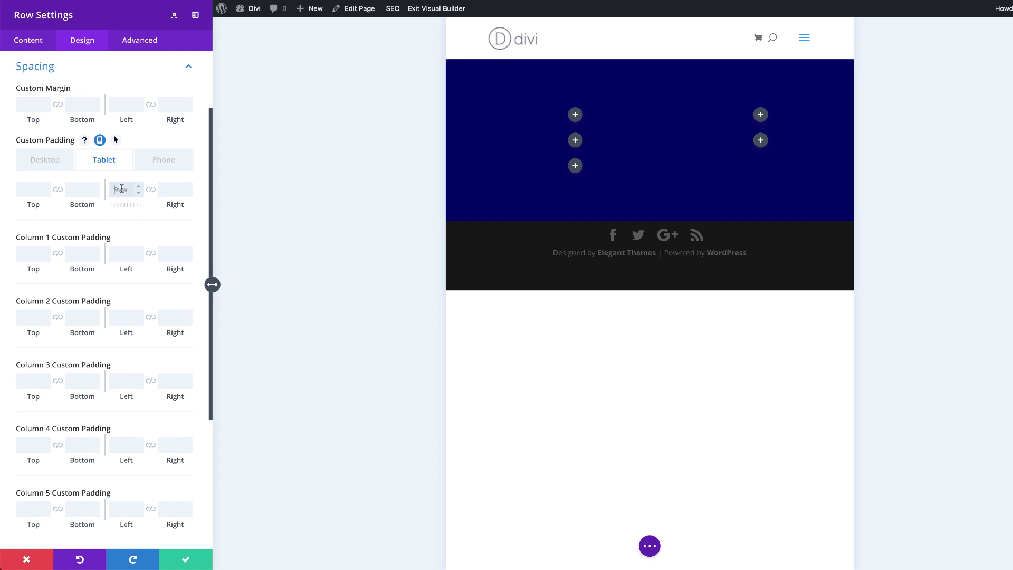
type("5vw")
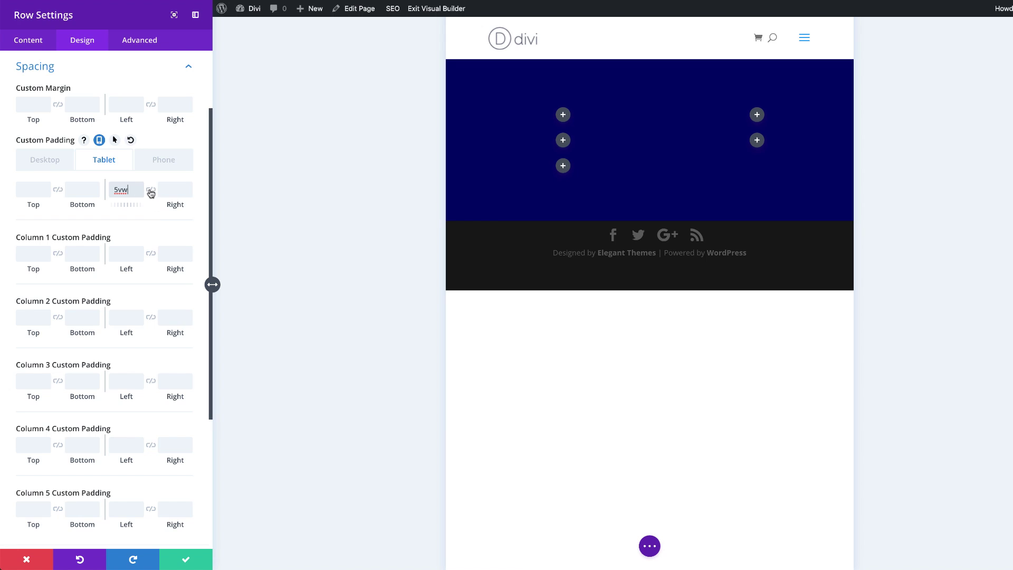
left_click(151, 191)
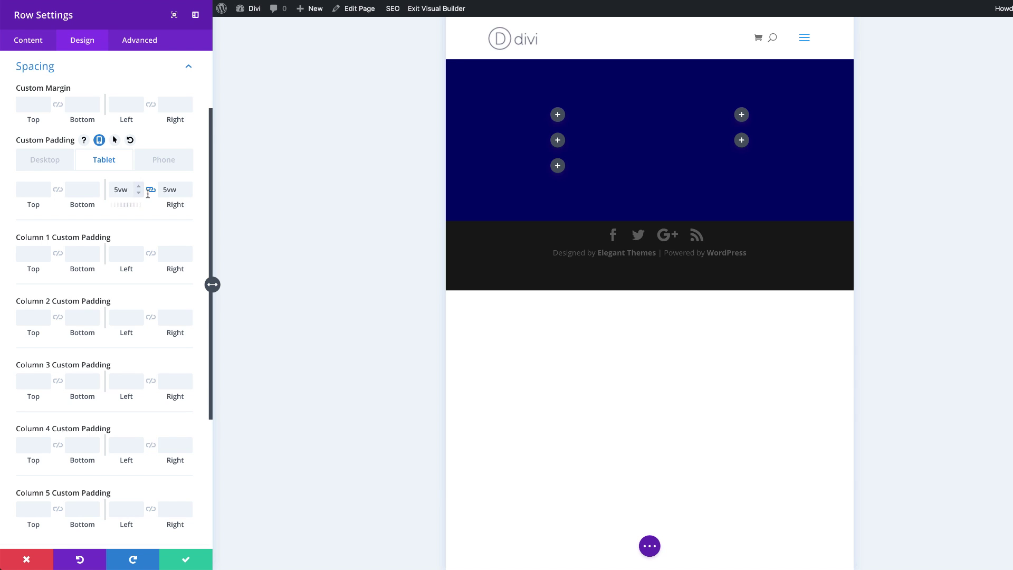
- Link the row's left and right custom padding for phone and save the row settings
left_click(169, 160)
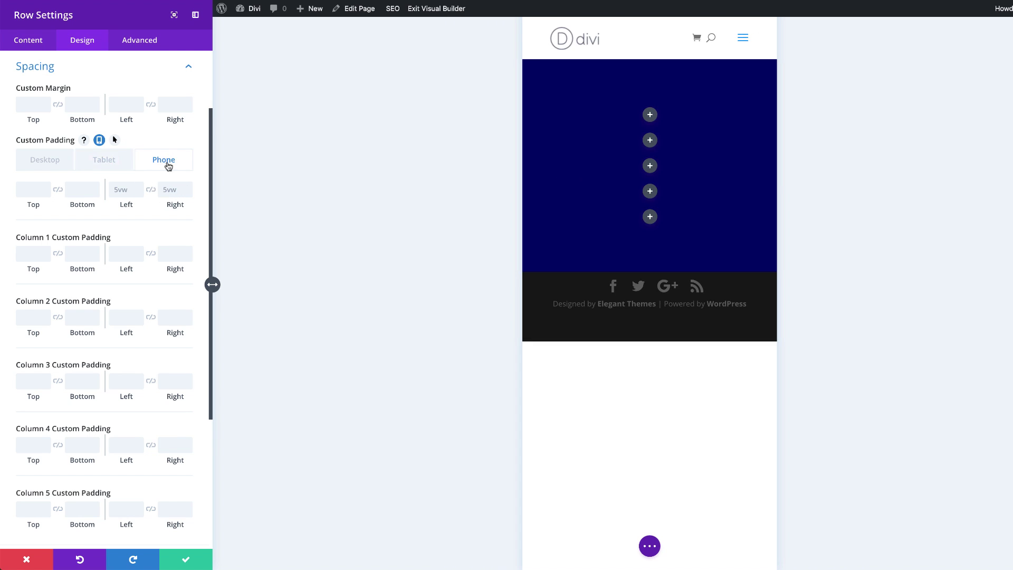
left_click(151, 190)
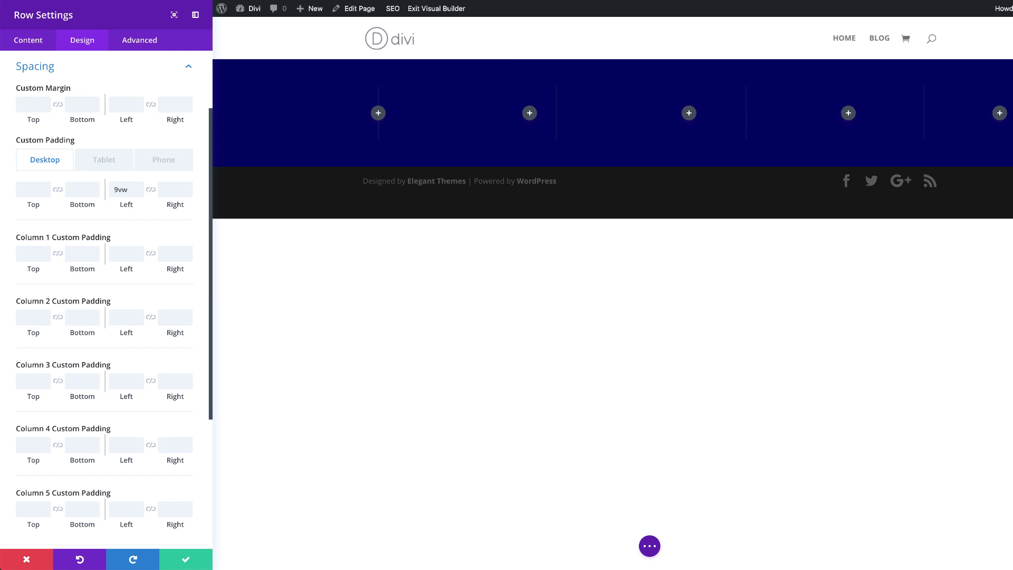
left_click(187, 563)
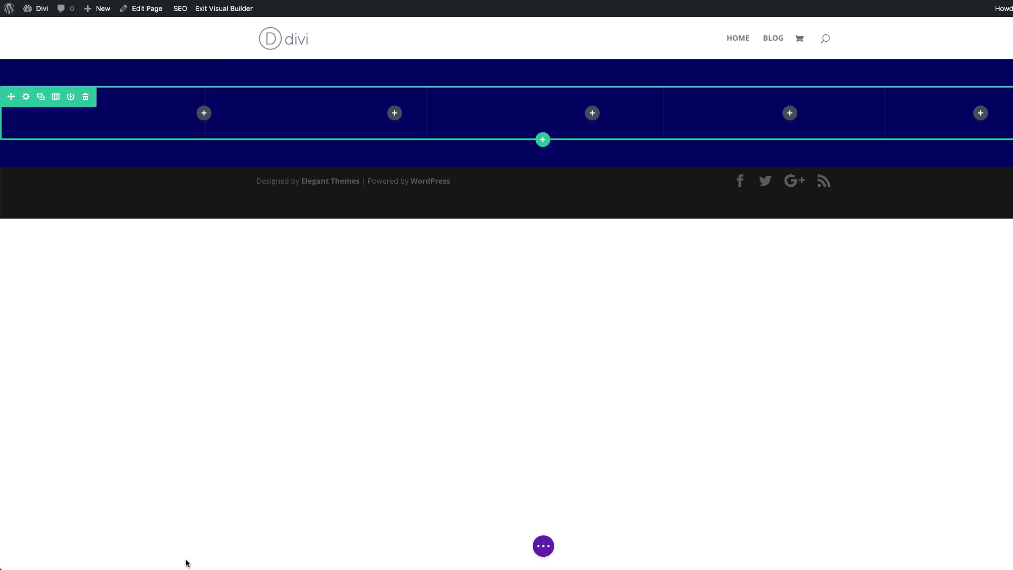
- Add a Text module to the first column of the five-column row
left_click(205, 114)
left_click(199, 199)
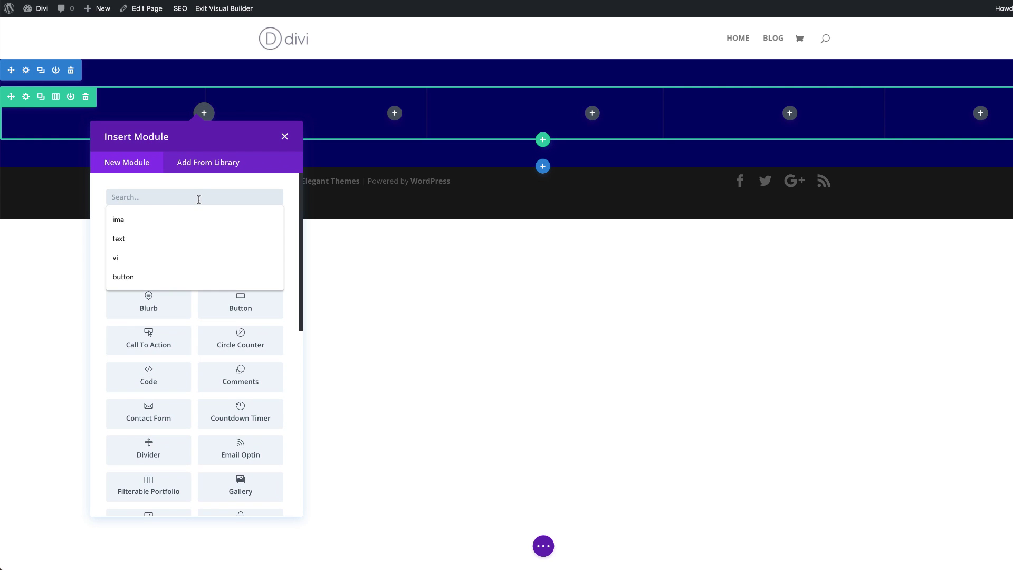
type("text")
left_click(168, 222)
left_click(157, 231)
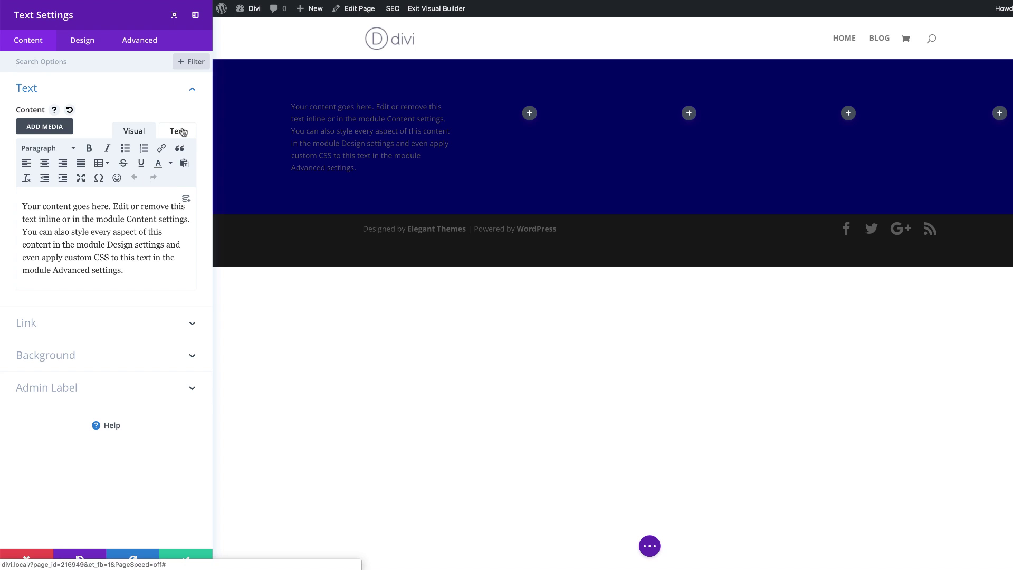
- Replace the module's placeholder content with the letter "A" followed by two lorem ipsum paragraphs
left_click_drag(22, 207, 154, 268)
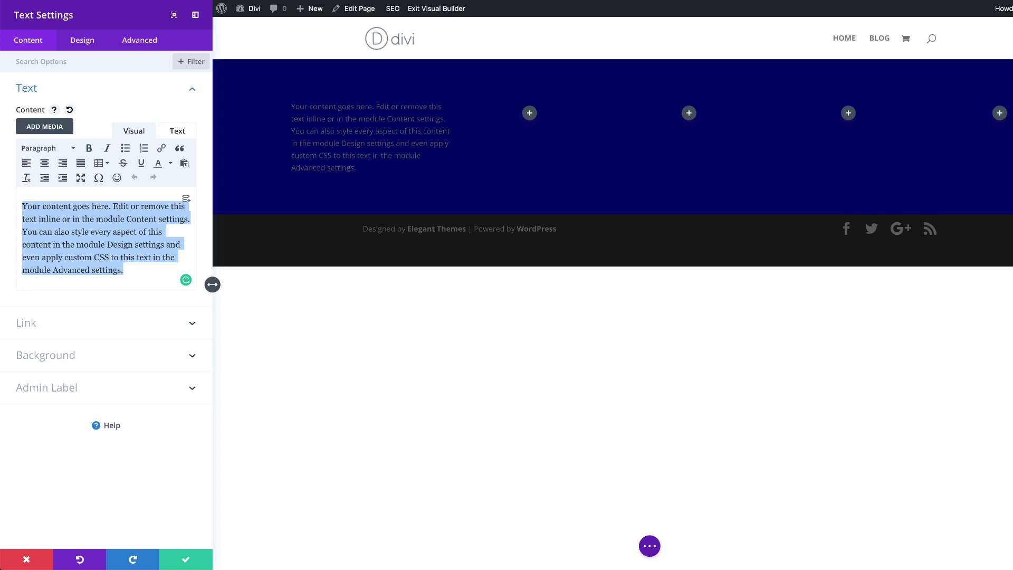
type("A")
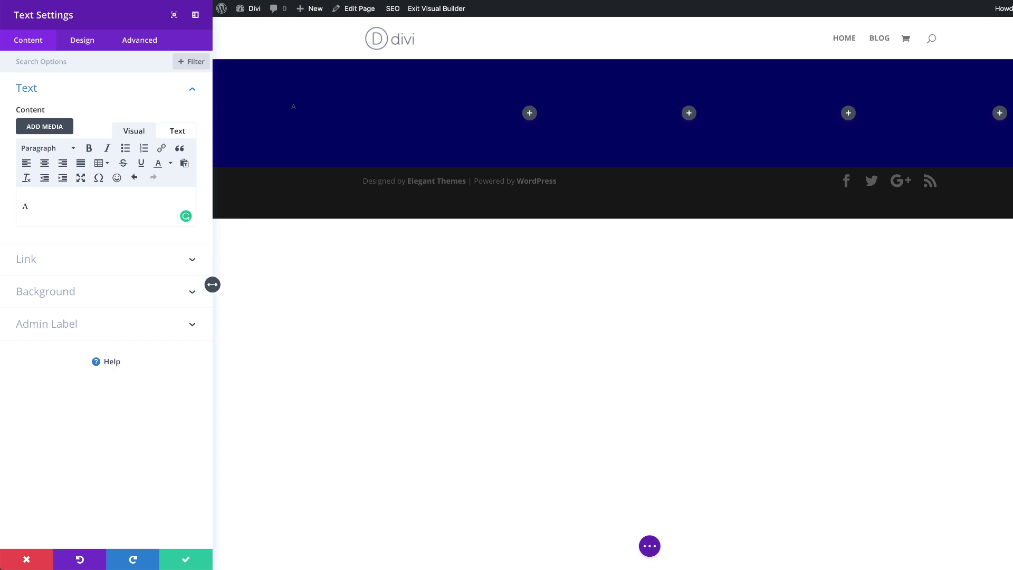
key("Return")
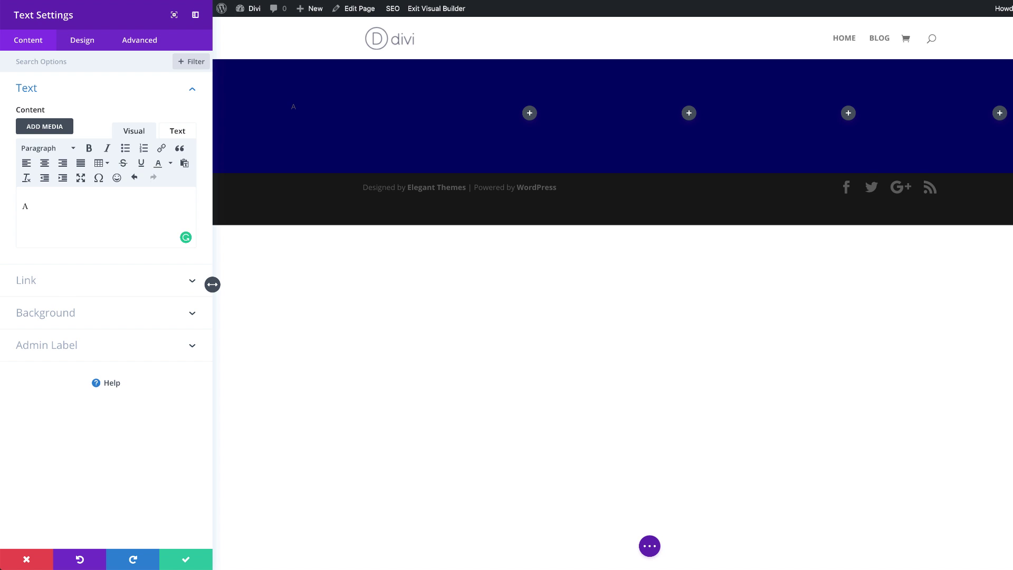
type("Lorem ipsum dolor sit amet, consectetuer adipiscing elit. Donec odio. Quisque volutpat mattis eros. Nullam malesuada erat ut turpis. Suspendisse urna nibh, viverra non, semper suscipit, posuere a, pede. Donec nec justo eget felis facilisis fermentum. Aliquam porttitor mauris sit amet orci. Aenean dignissim pellentesque felis.")
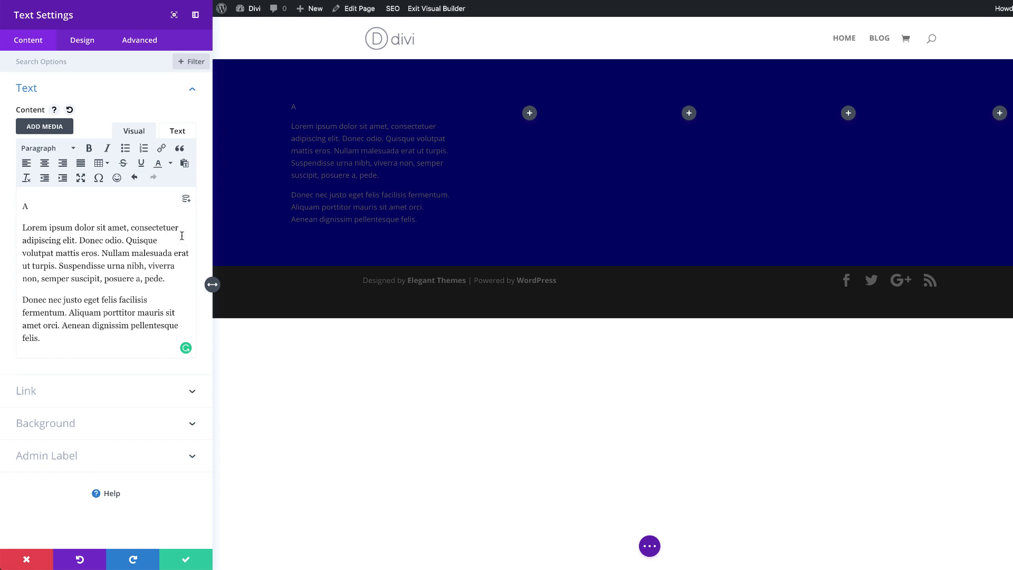
- In the content's code view, delete the last two lorem ipsum sentences and move "Donec nec justo..." directly under the first paragraph without a blank line
left_click(178, 132)
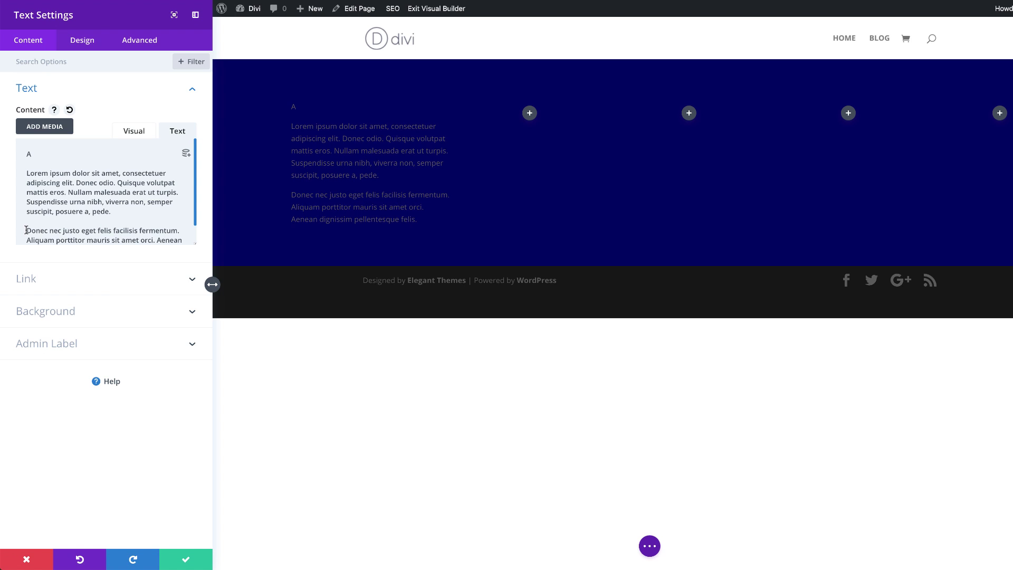
left_click_drag(26, 230, 149, 238)
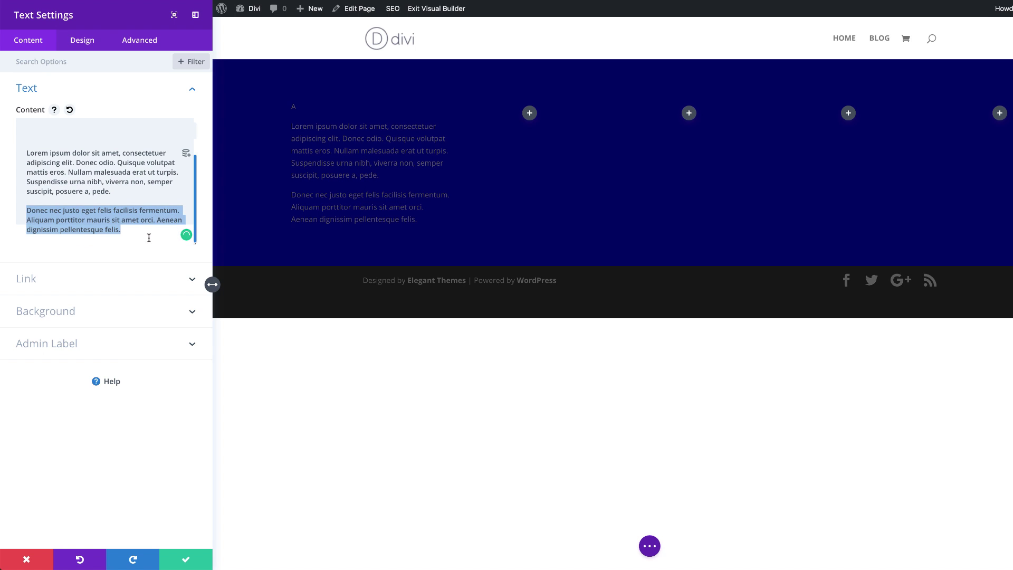
left_click(134, 232)
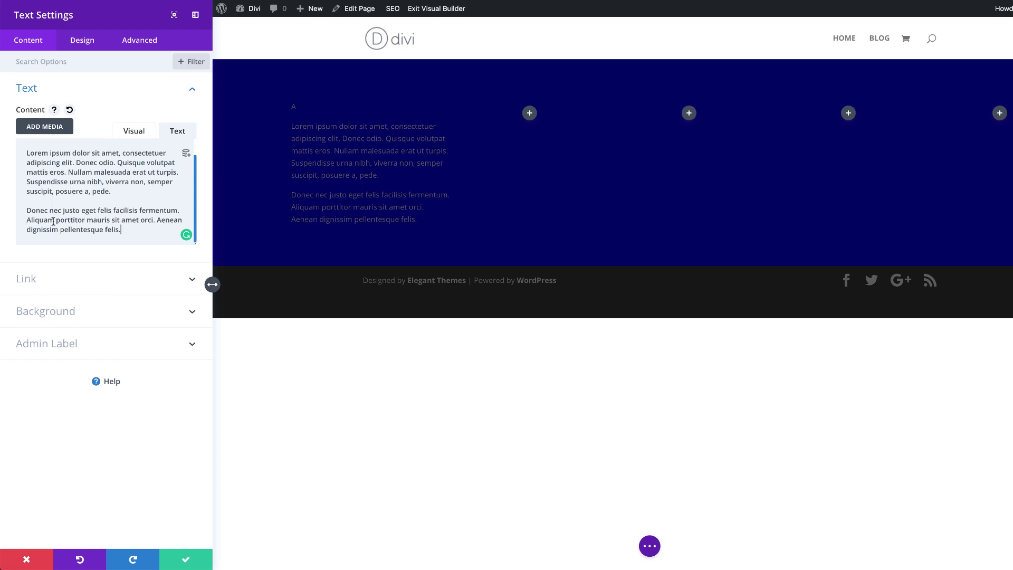
left_click_drag(26, 221, 122, 236)
key("ctrl+x")
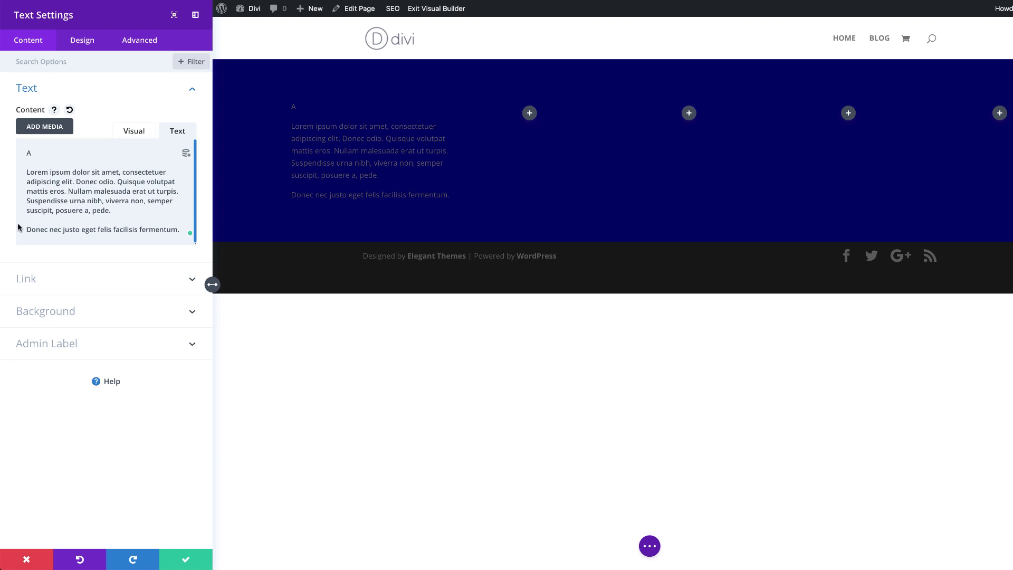
left_click(25, 228)
key("BackSpace")
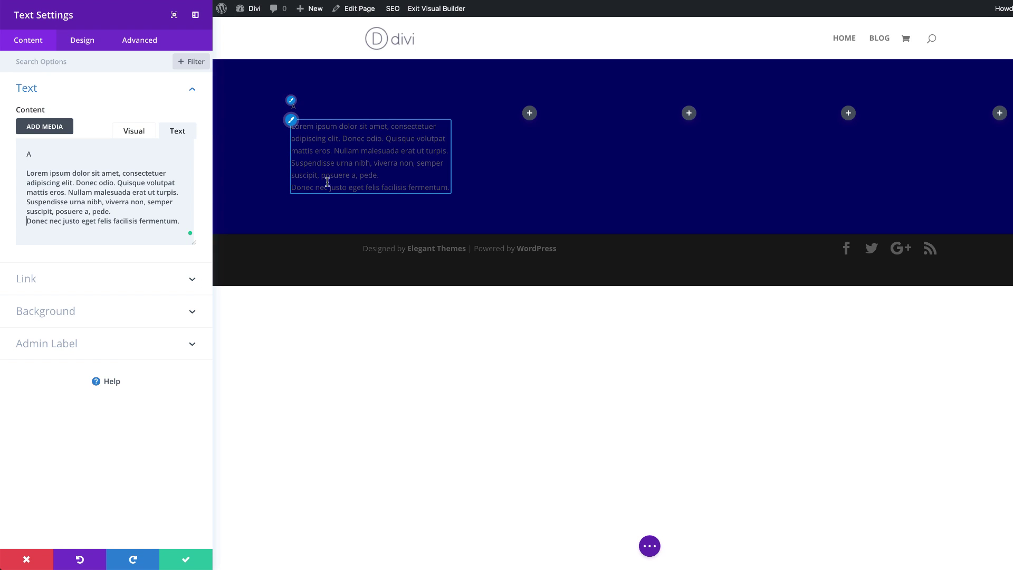
- Format the lorem ipsum text below the letter A as a bulleted list item in the visual editor
left_click(134, 131)
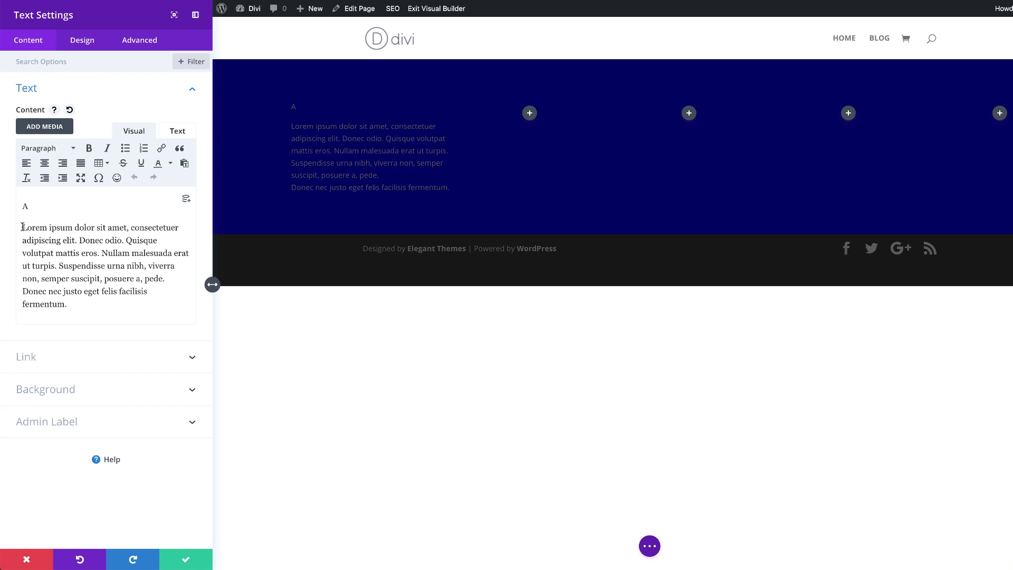
left_click_drag(22, 227, 119, 306)
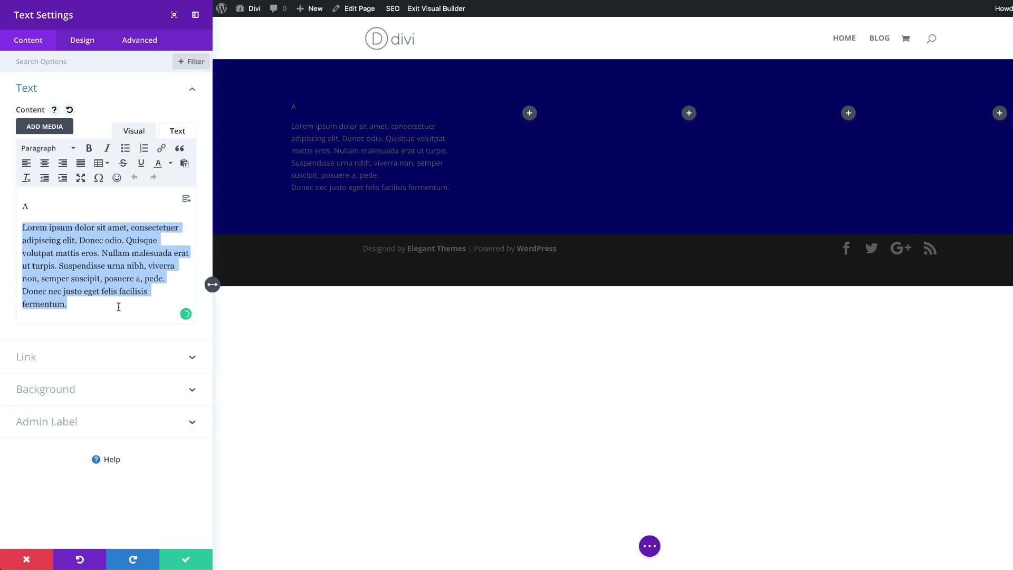
left_click(127, 151)
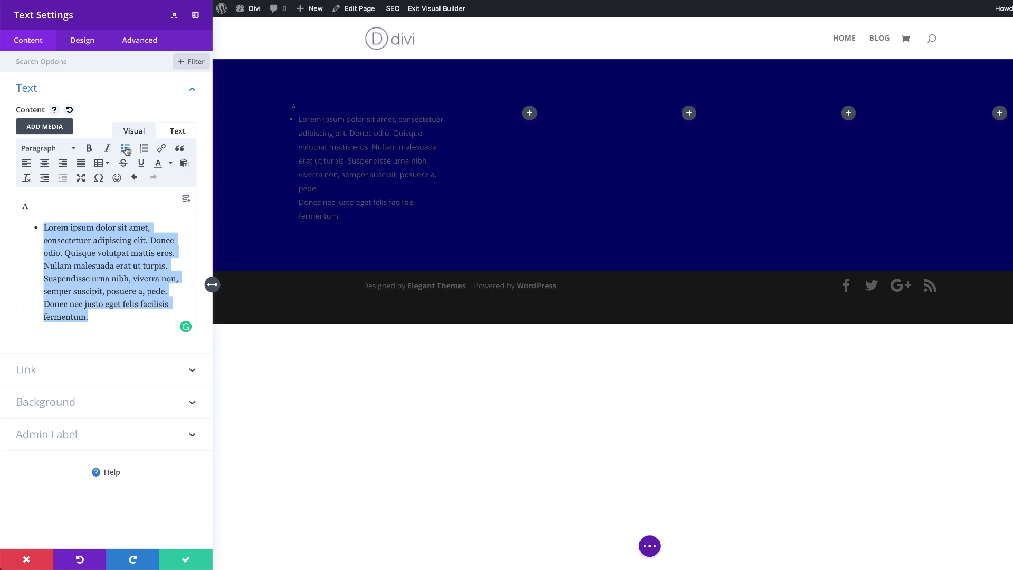
- Put "Lorem ipsum dolor sit" on its own bold line in the bullet and start the following line with a capital "Amet"
left_click(165, 225)
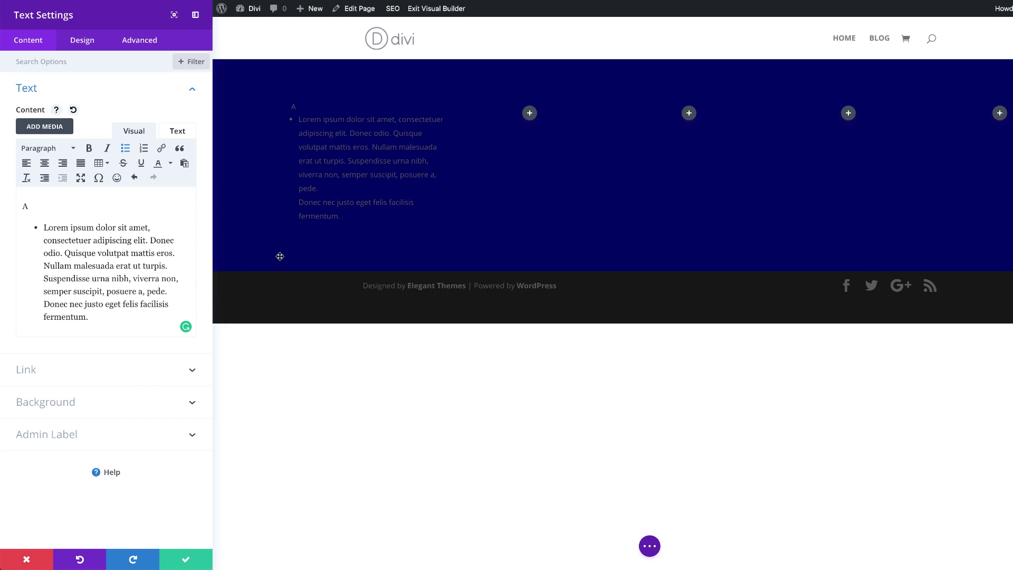
key("BackSpace")
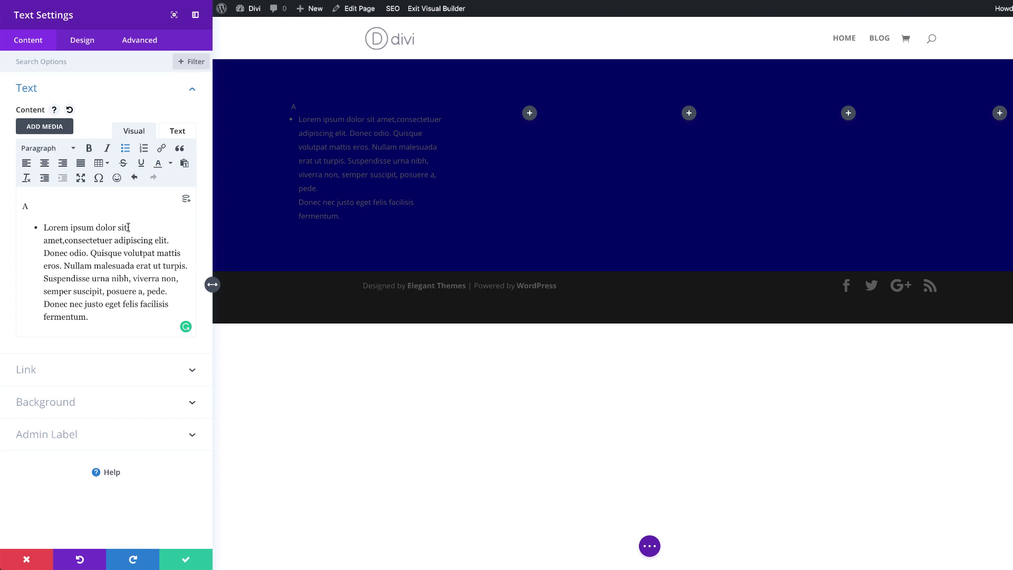
left_click_drag(129, 228, 46, 228)
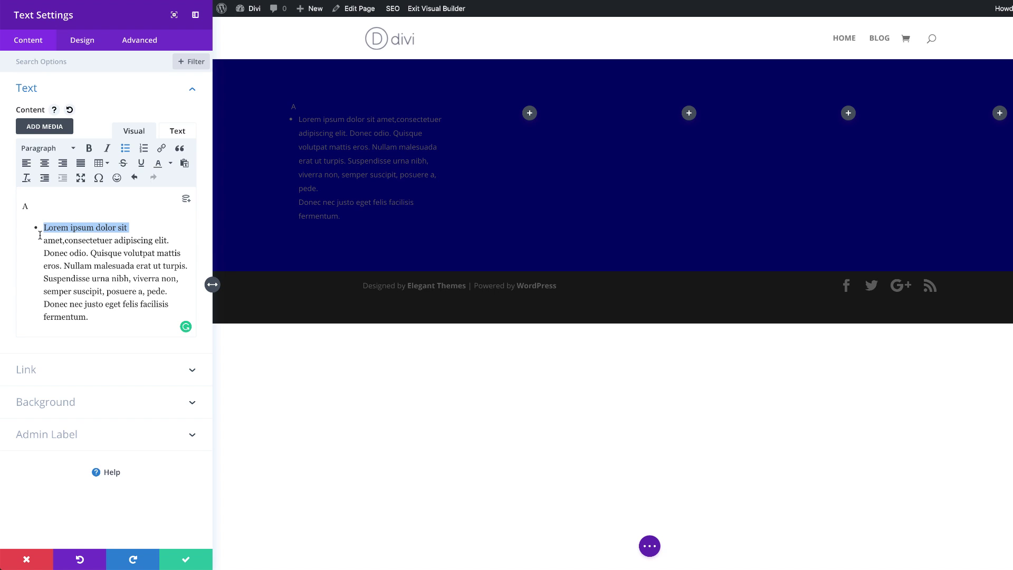
left_click(90, 148)
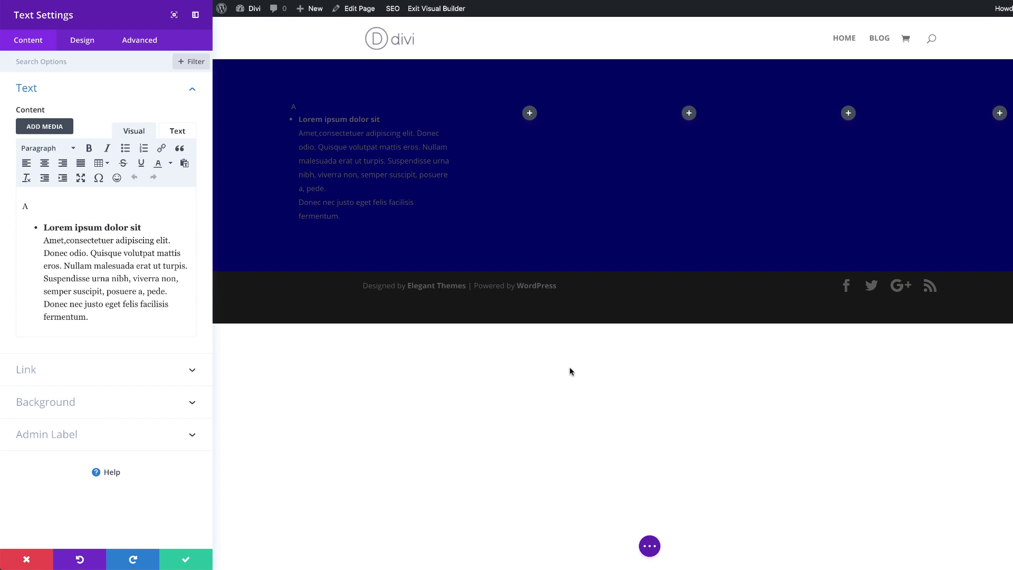
- Set the module's text font weight to Ultra Bold and its text color to #03006d
left_click(83, 42)
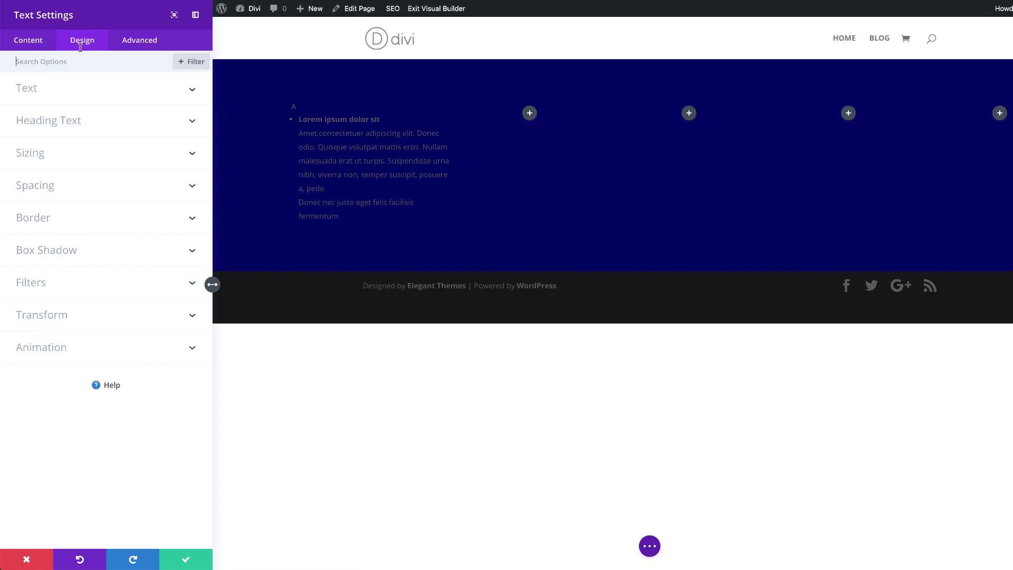
left_click(42, 93)
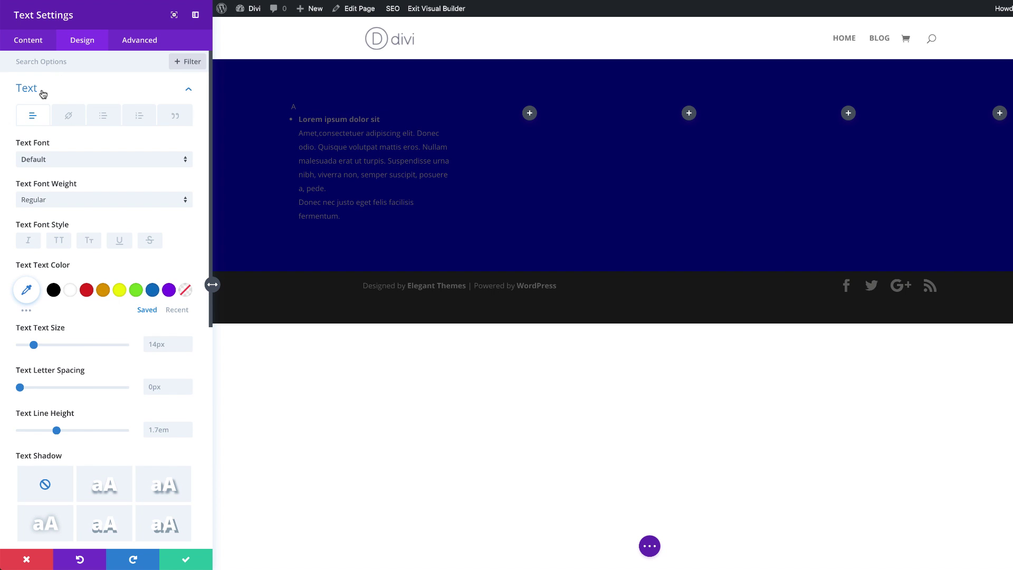
left_click(111, 201)
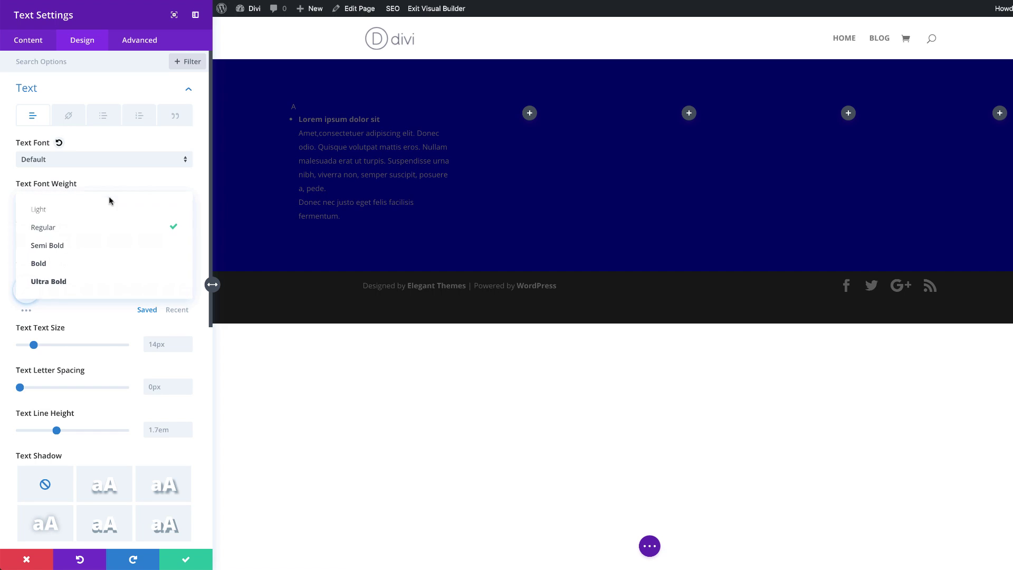
left_click(59, 284)
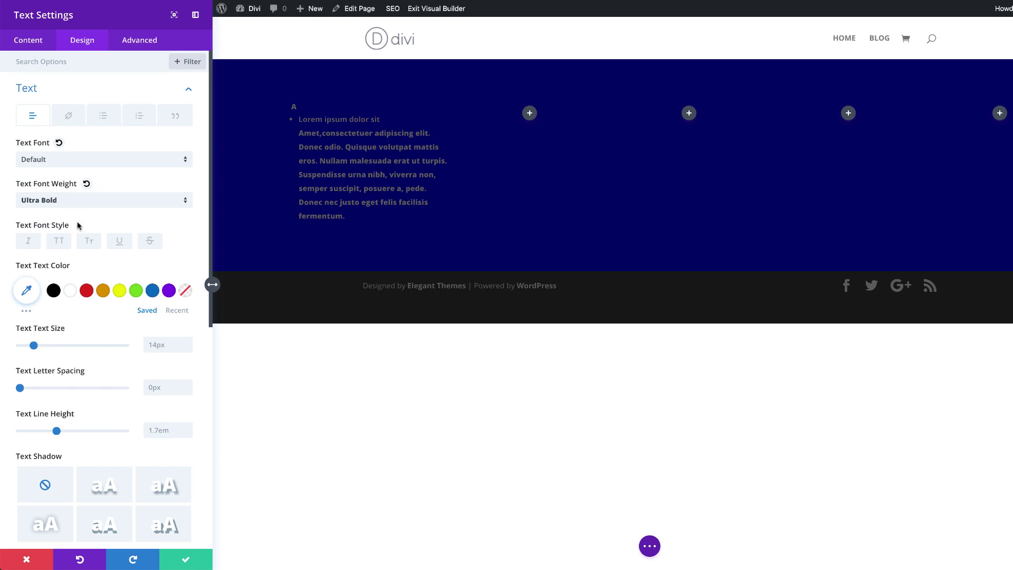
left_click(26, 293)
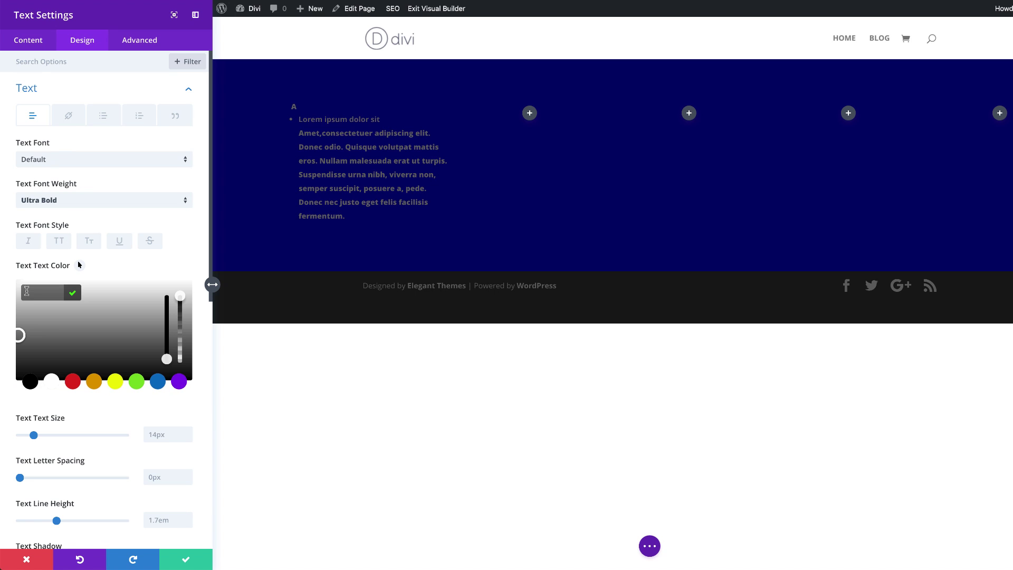
key("ctrl+v")
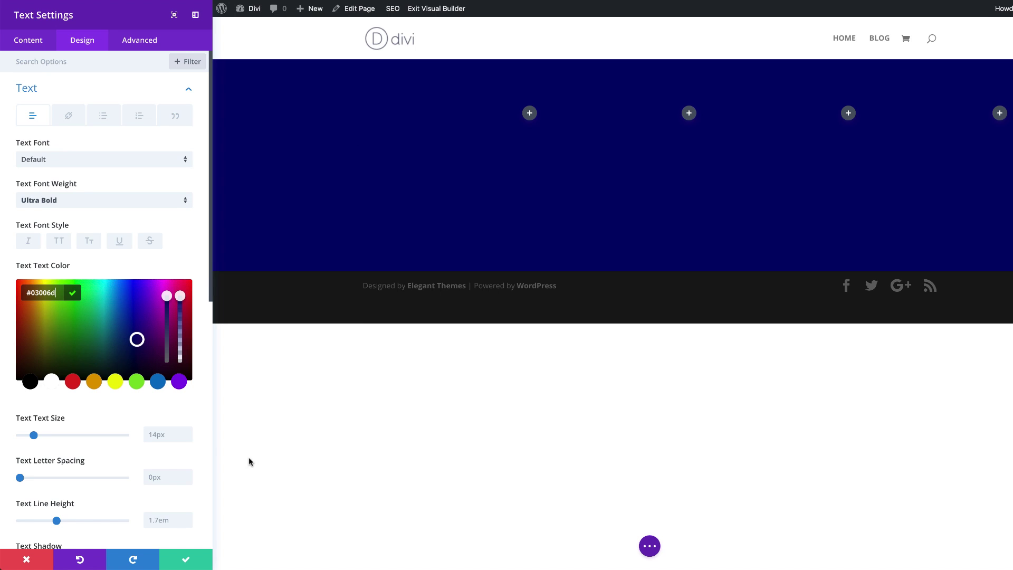
- Set the text size to 27vw for desktop and 0vw for tablet, and check the phone size
left_click(152, 440)
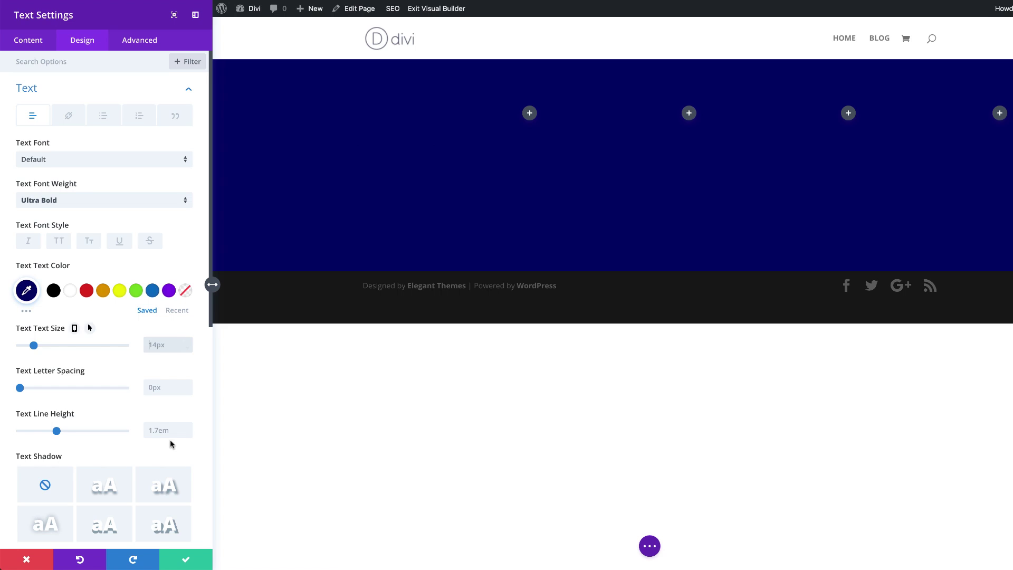
left_click(154, 346)
type("27vw")
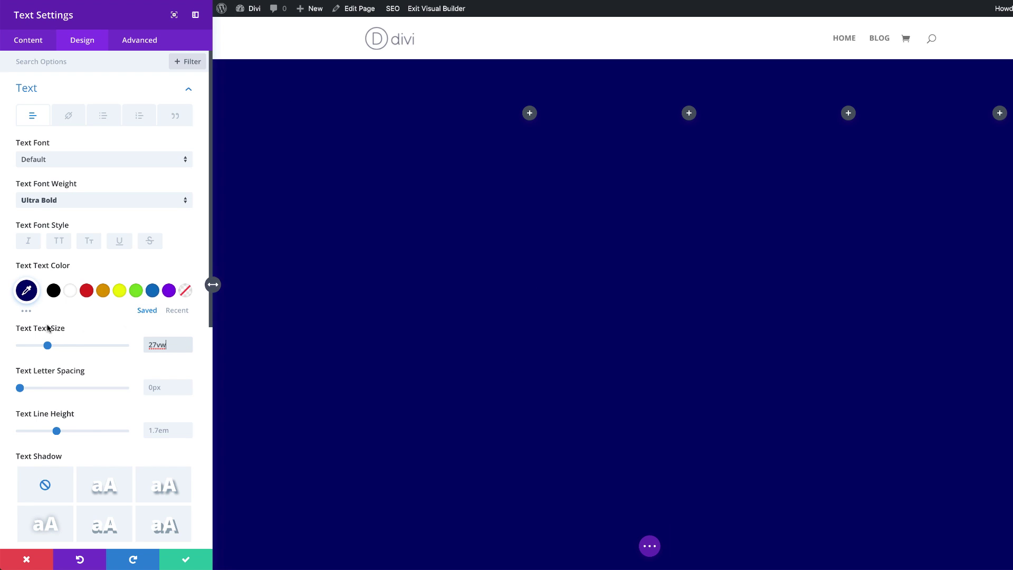
left_click(75, 328)
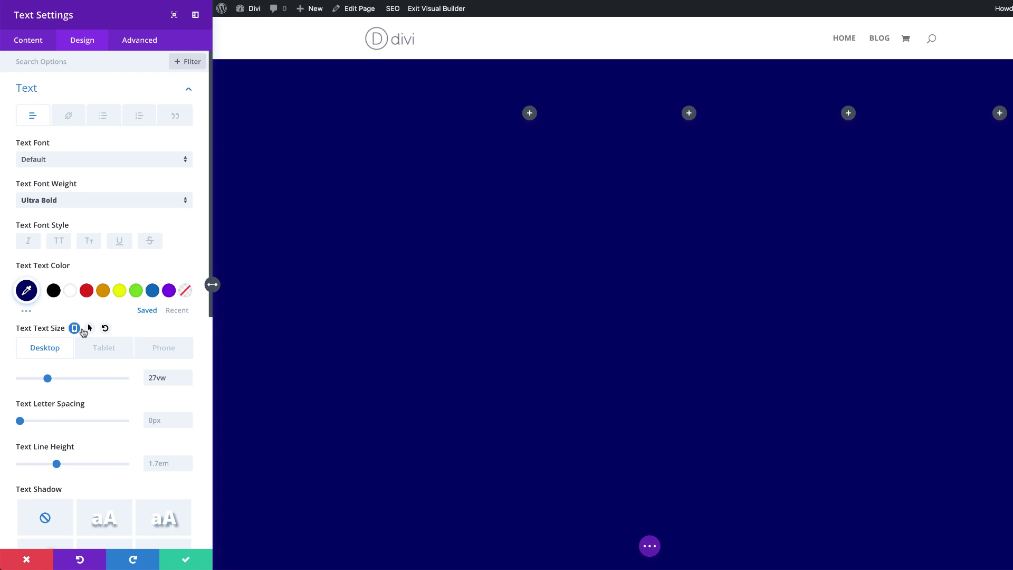
left_click(127, 355)
left_click(165, 379)
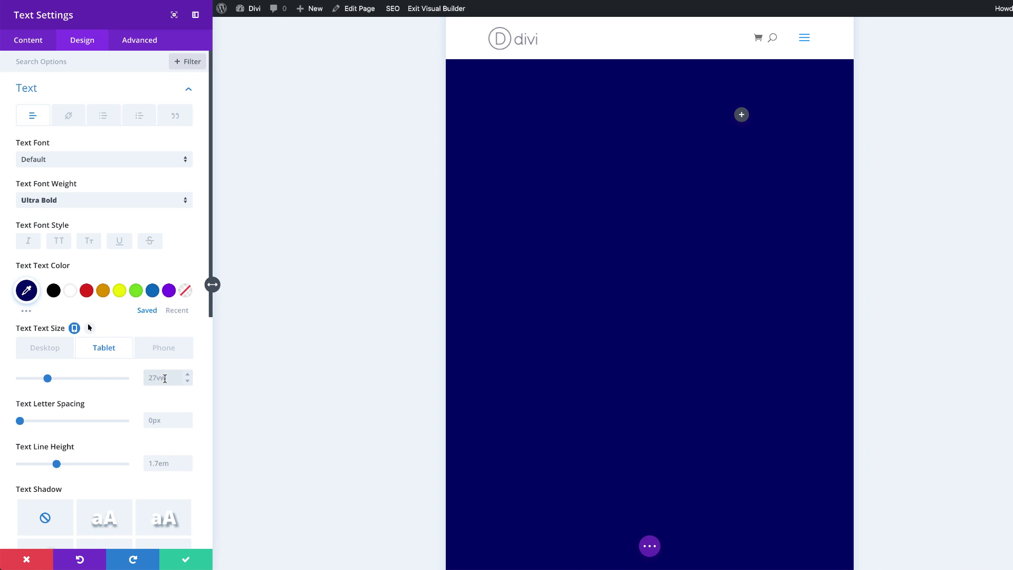
type("0vw")
left_click(166, 351)
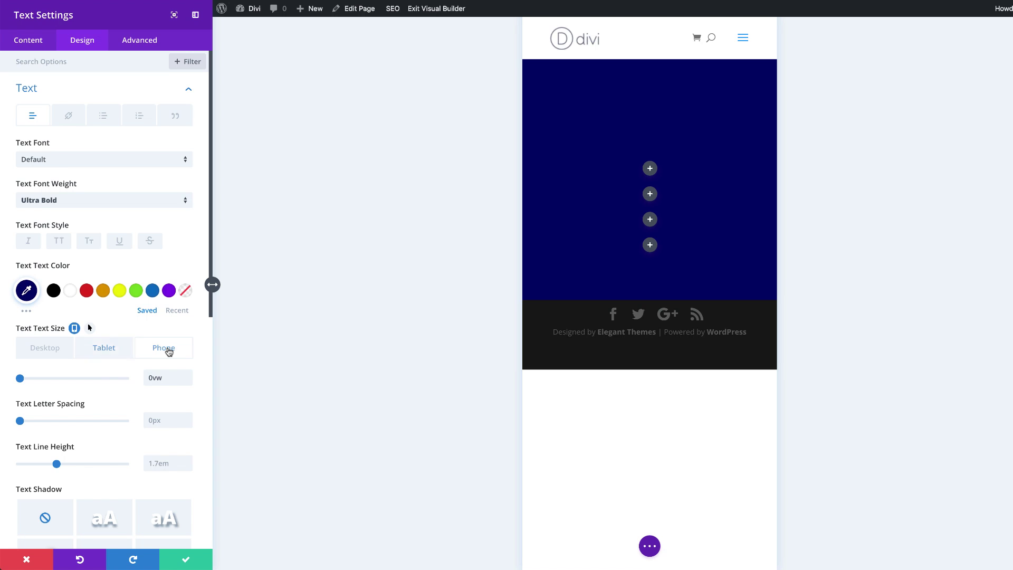
- Return to the desktop view, set the text line height to 1.1em and apply the centered blurred glow text shadow style
left_click(35, 349)
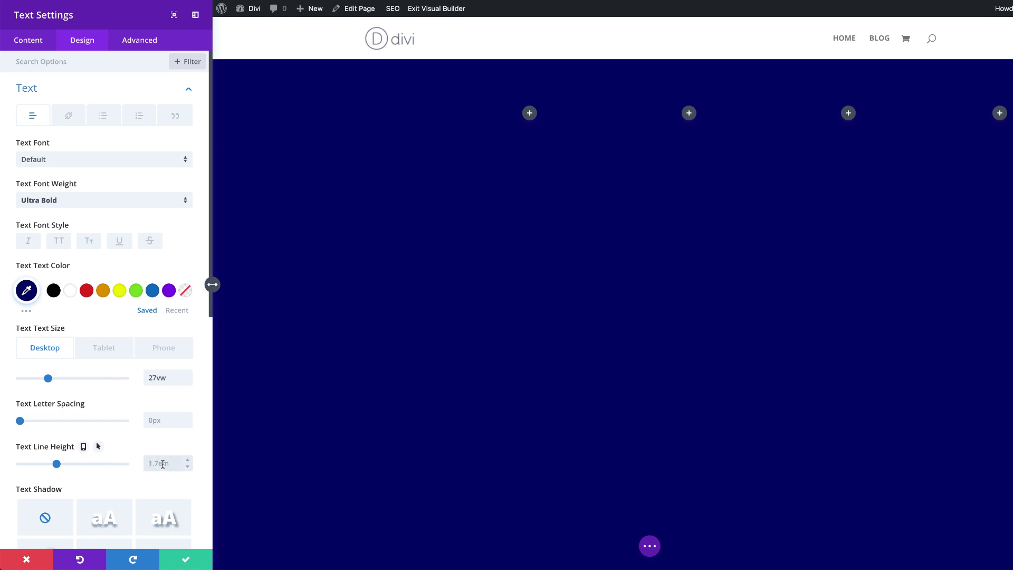
type("1.1em")
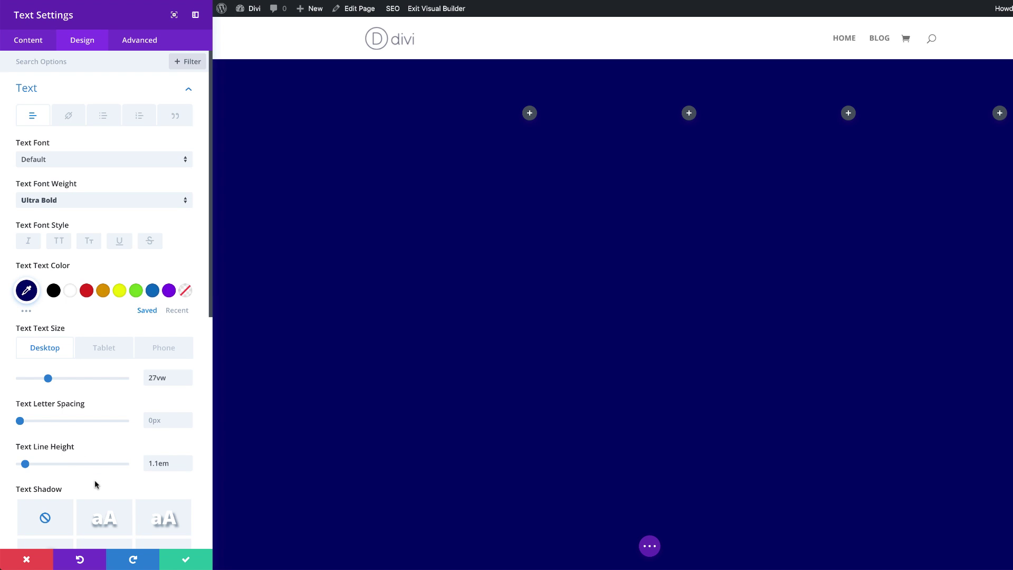
scroll(95, 480, "down", 3)
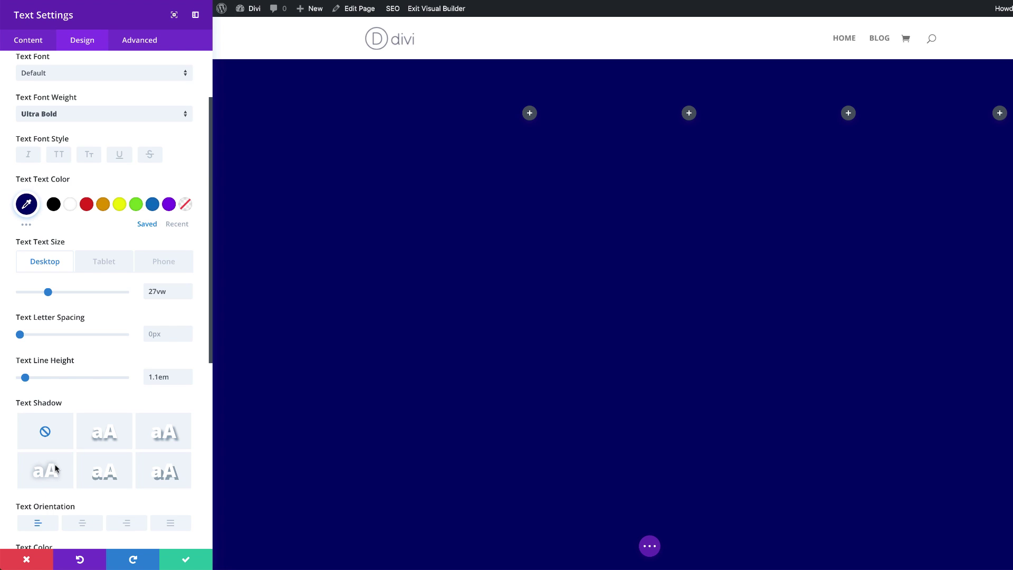
left_click(45, 474)
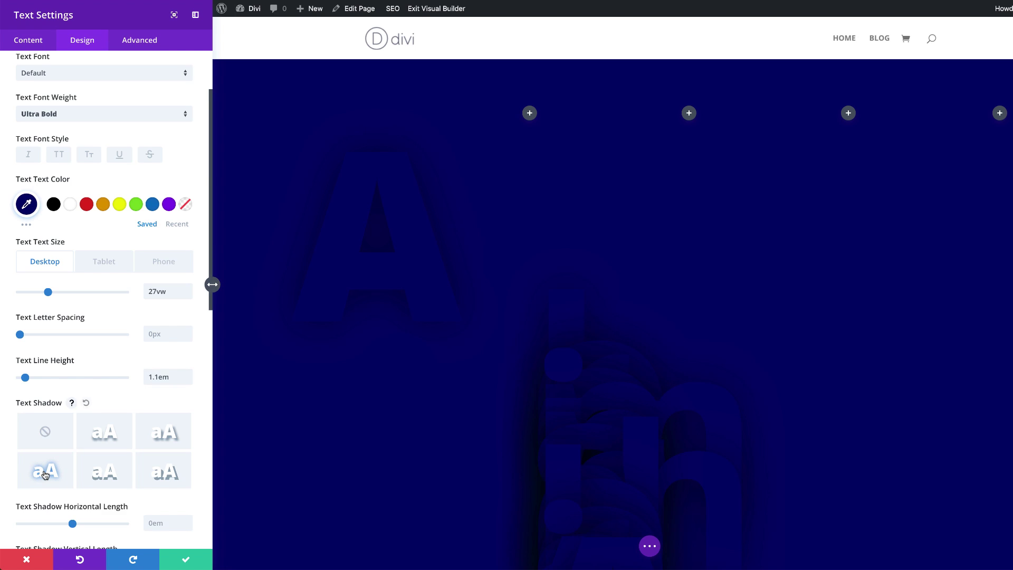
scroll(53, 473, "down", 2)
scroll(58, 471, "down", 2)
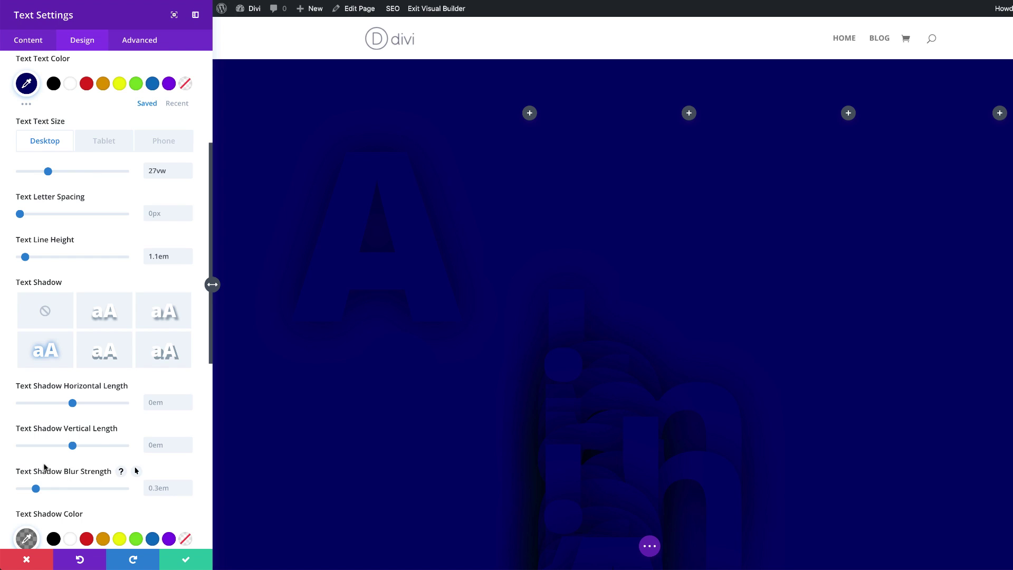
scroll(80, 514, "down", 1)
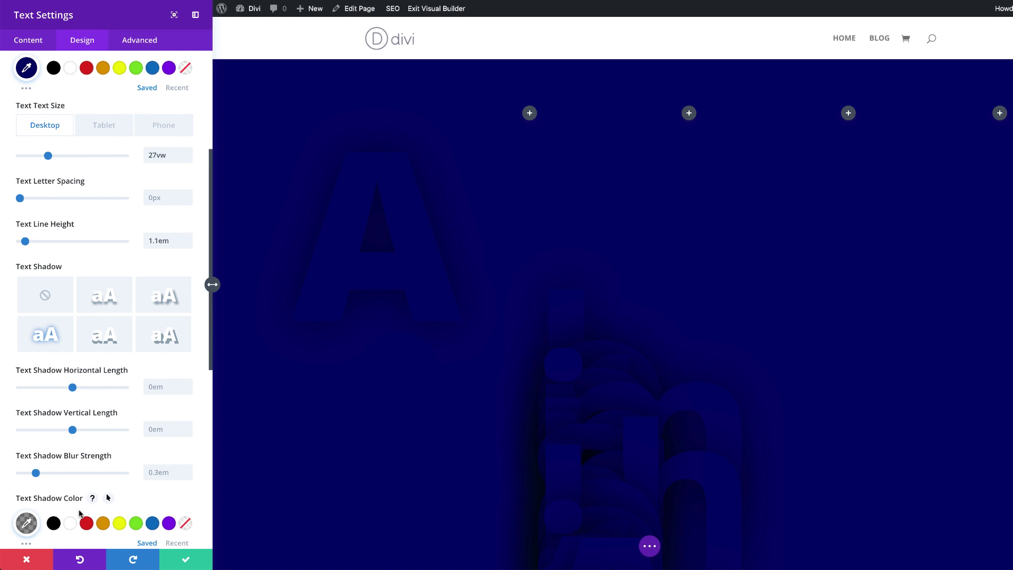
- Set the text shadow color to white (#ffffff) and its blur strength to 0.01em, with left text orientation
left_click(70, 519)
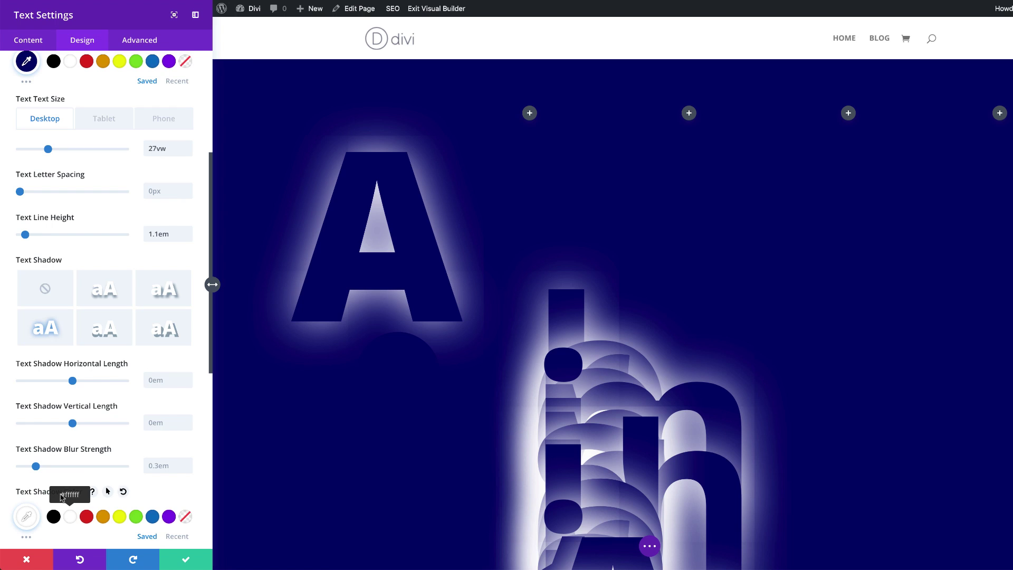
left_click_drag(35, 468, 20, 470)
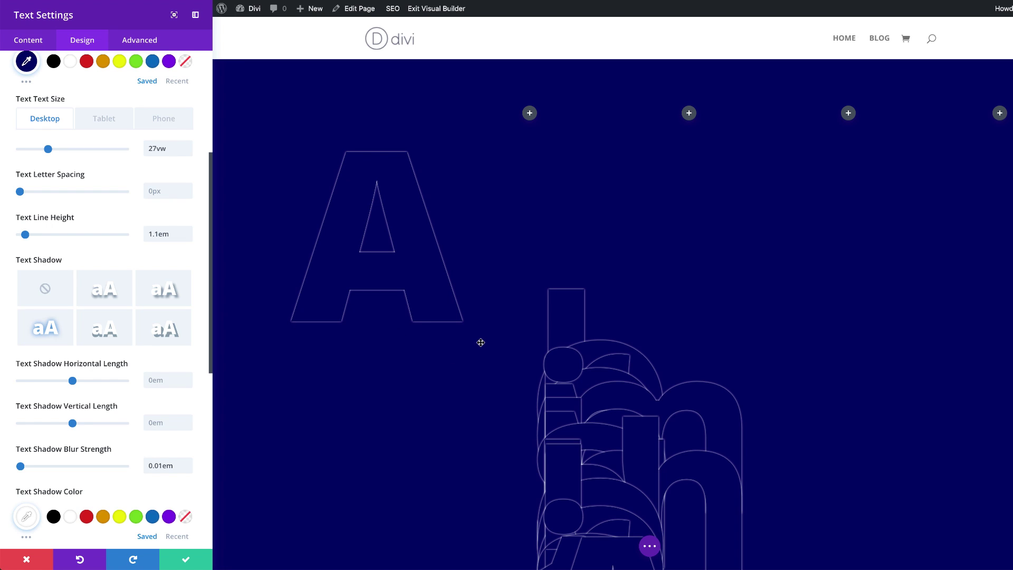
scroll(88, 430, "up", 5)
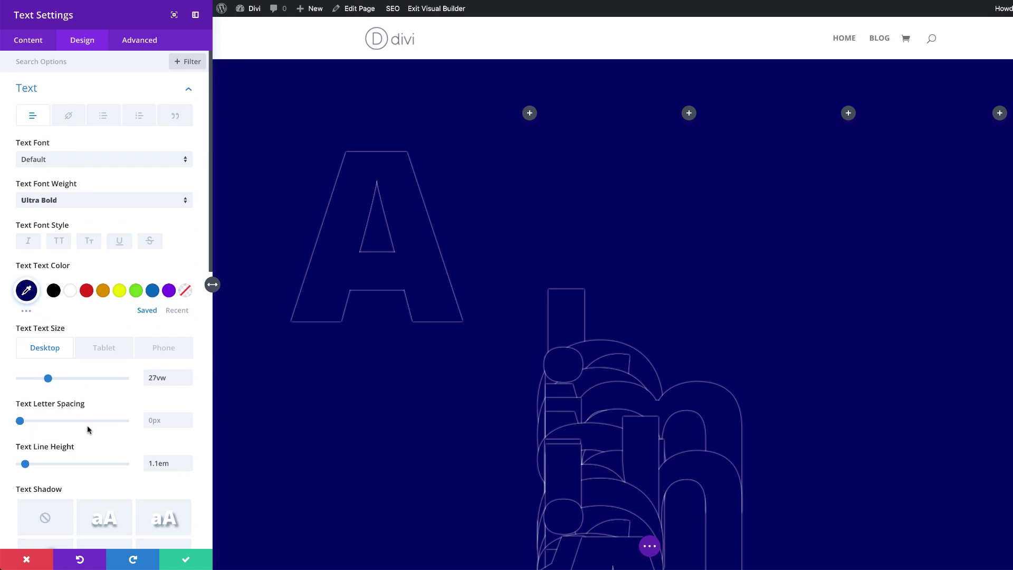
scroll(141, 279, "down", 1)
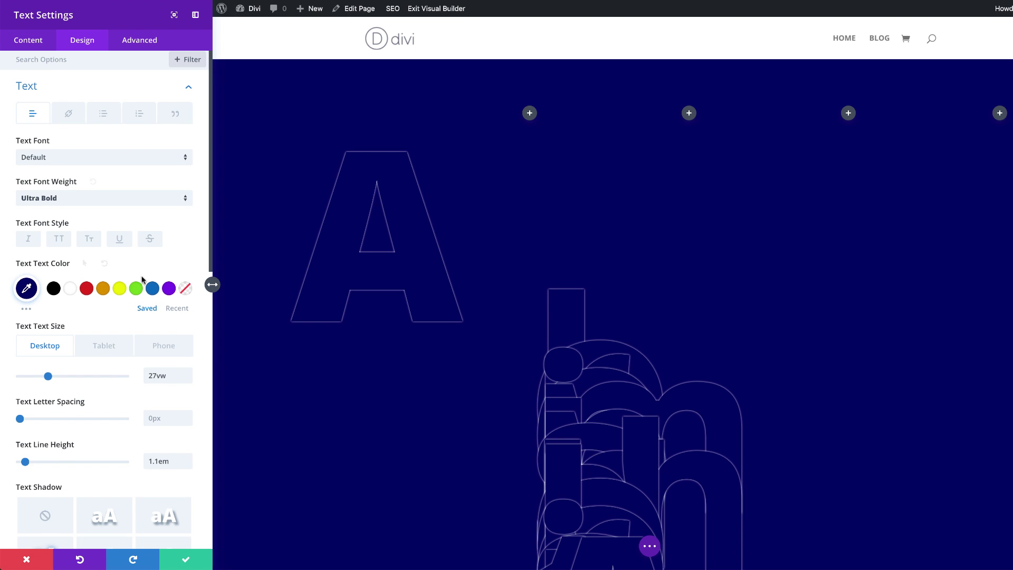
scroll(141, 279, "down", 8)
left_click(36, 443)
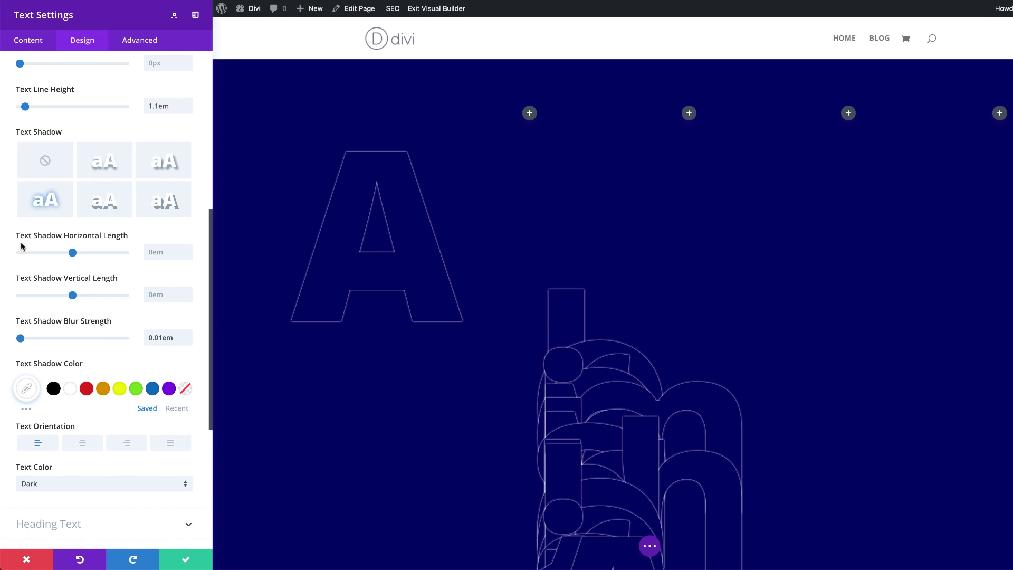
- Enable a hover state for the text color and set its hover color to white
scroll(95, 290, "up", 6)
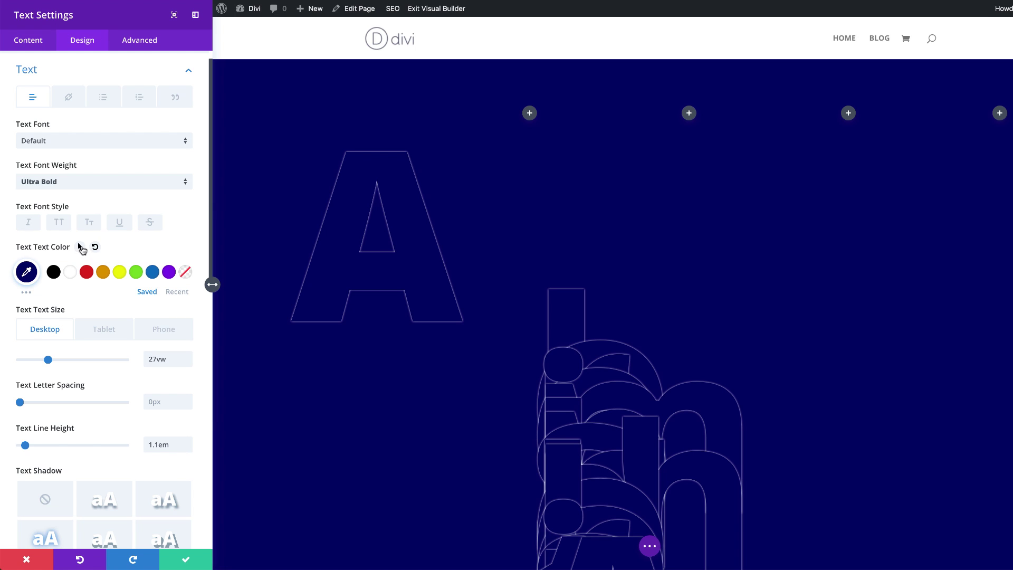
left_click(80, 247)
left_click(176, 271)
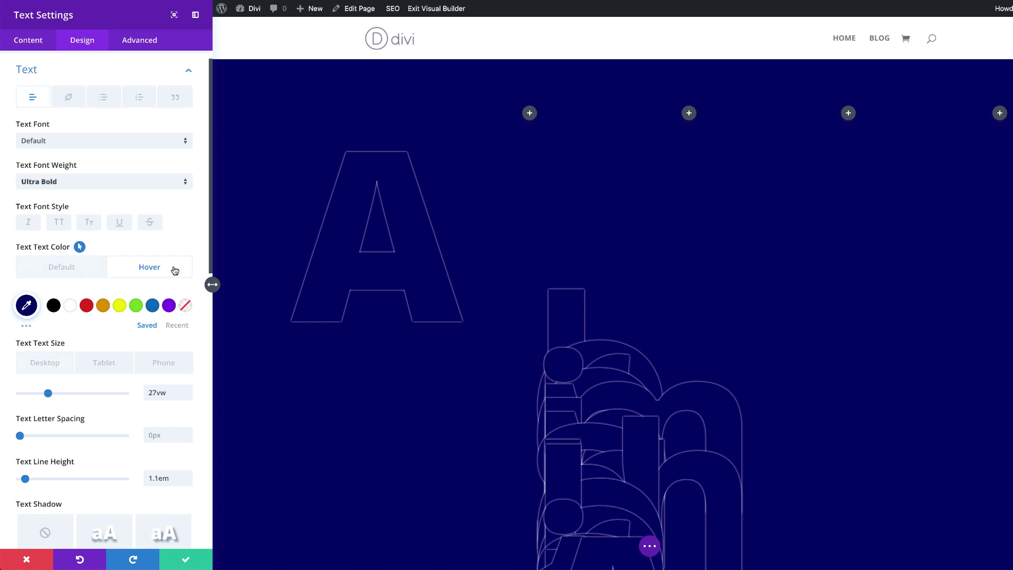
left_click(70, 309)
- Enable a hover state for the text shadow color, lower the white's opacity to 0.67 there, and return to the default state
scroll(178, 368, "down", 5)
scroll(179, 373, "down", 3)
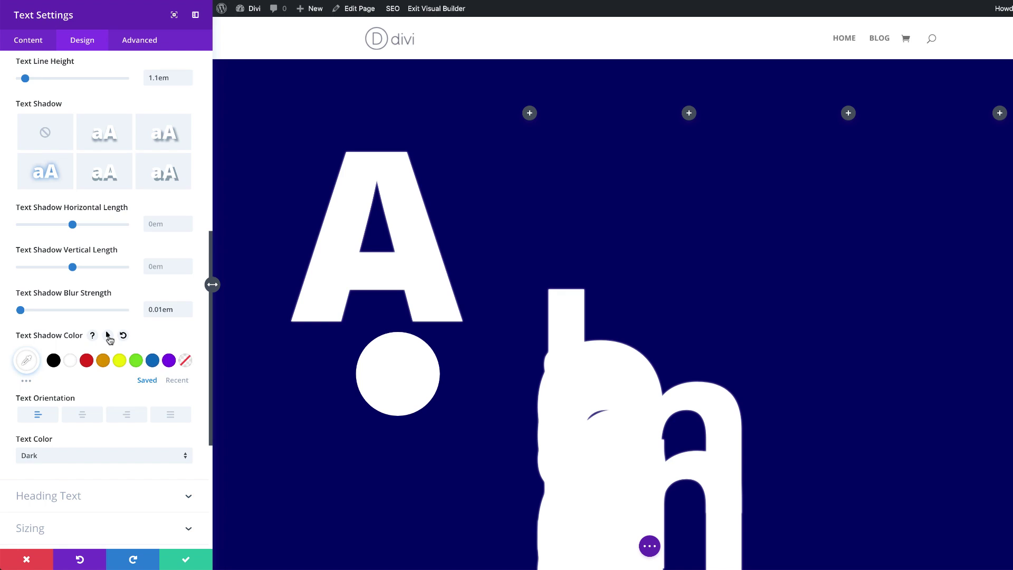
left_click(109, 336)
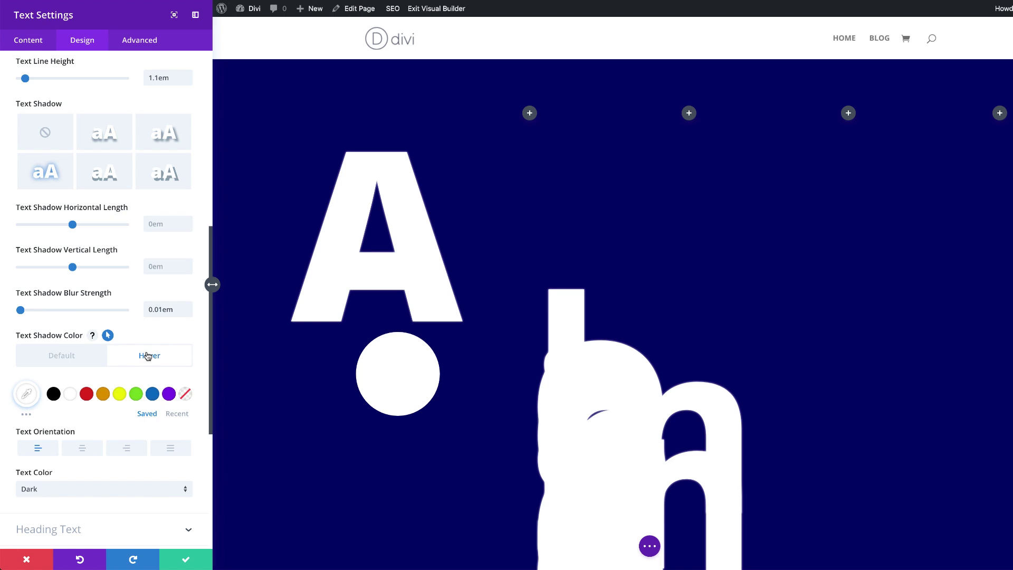
left_click(27, 397)
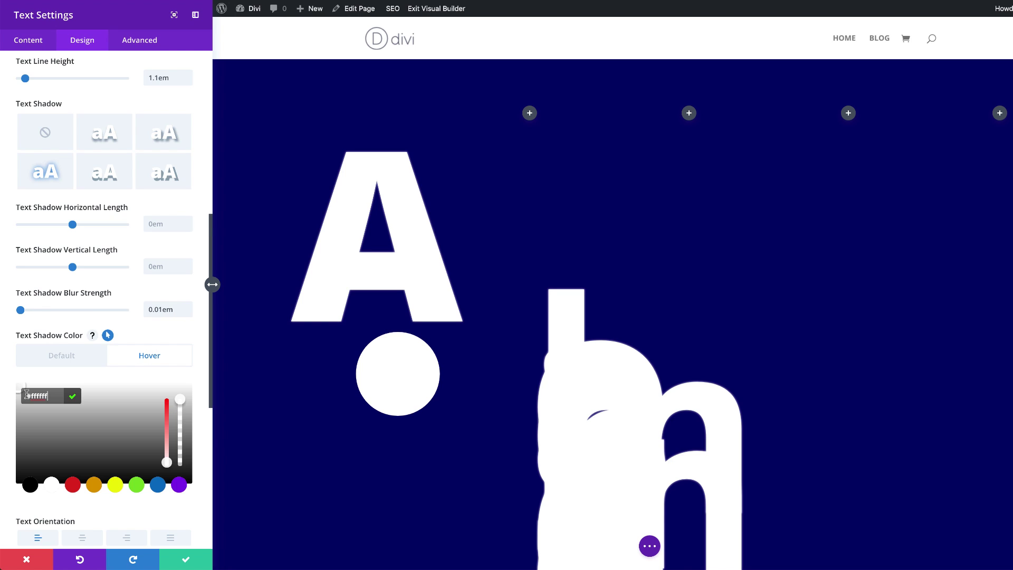
left_click_drag(180, 401, 180, 420)
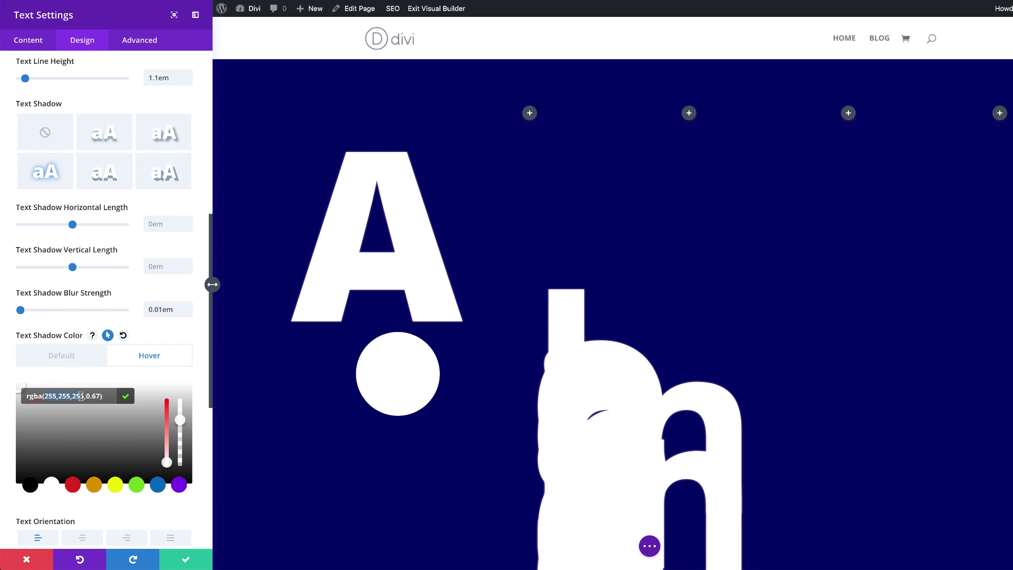
left_click(73, 355)
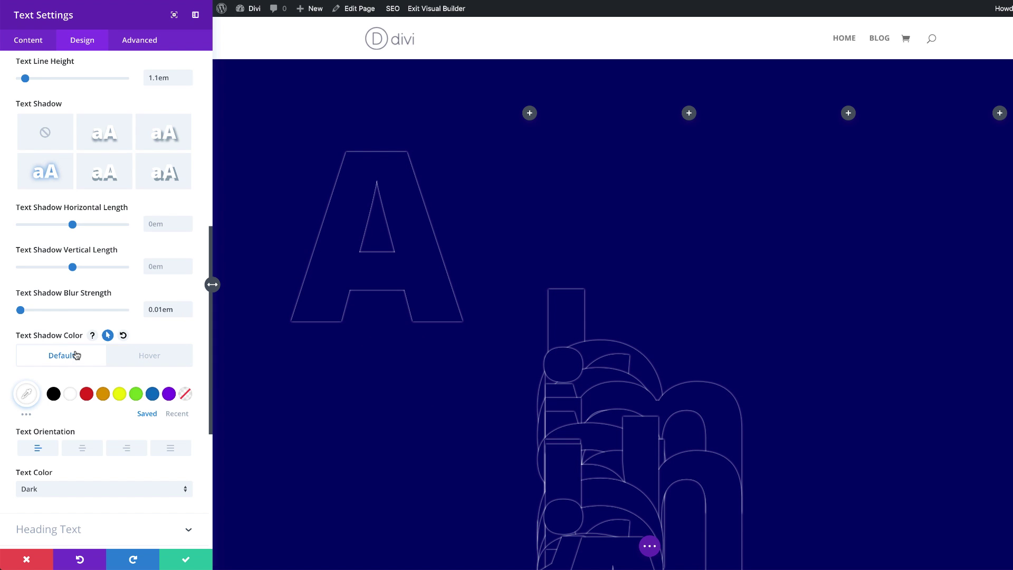
scroll(122, 350, "up", 5)
scroll(121, 350, "up", 1)
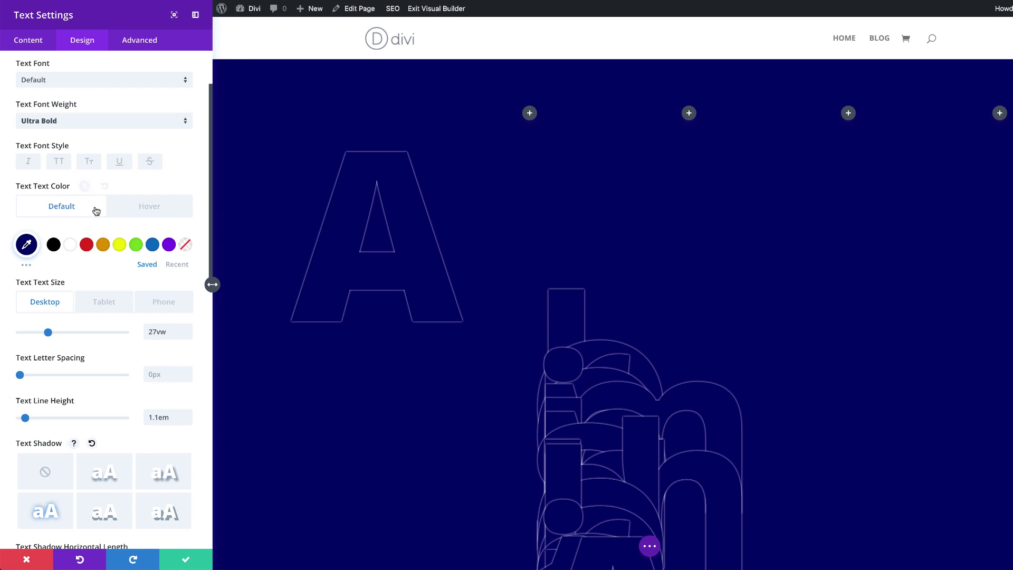
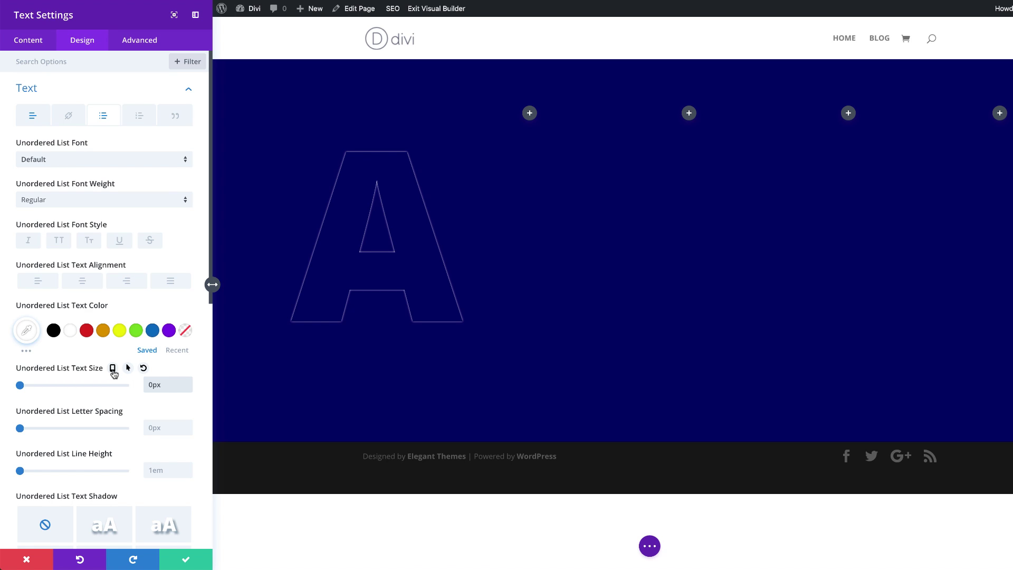
- Enable responsive sizing for the unordered list text, set it to 18px on tablet and desktop, and check the phone size
left_click(112, 368)
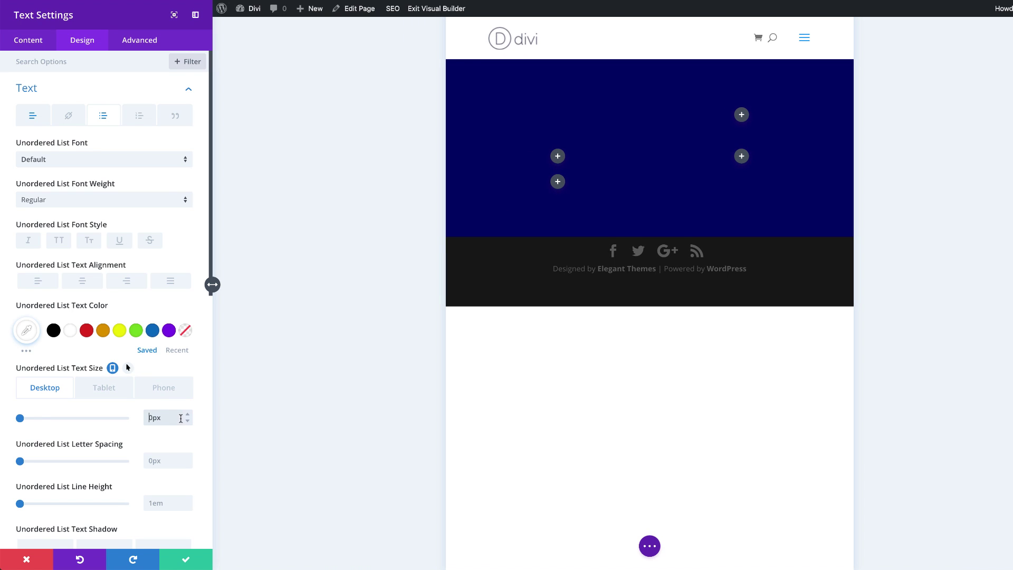
left_click(113, 387)
left_click(163, 389)
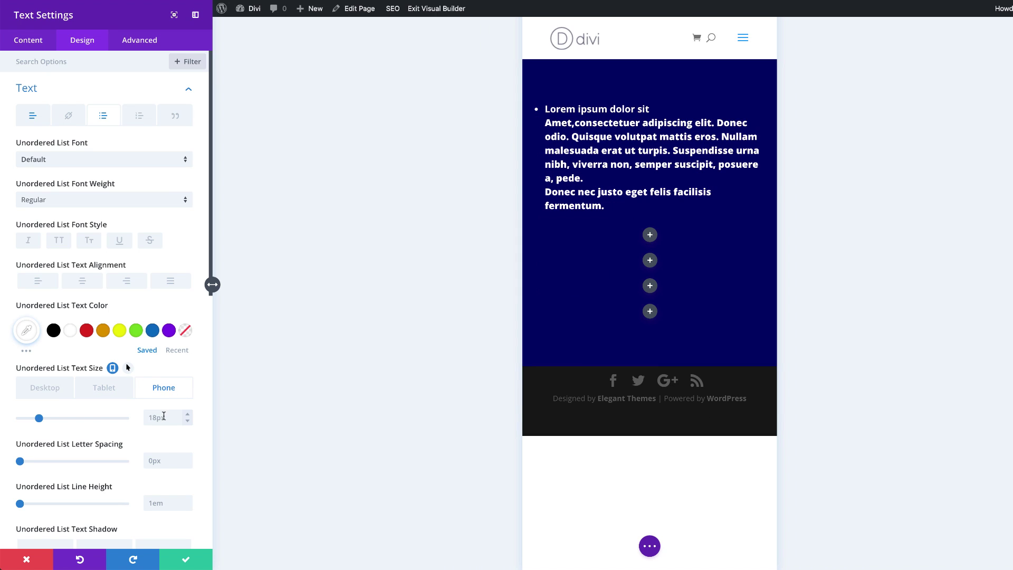
left_click(45, 388)
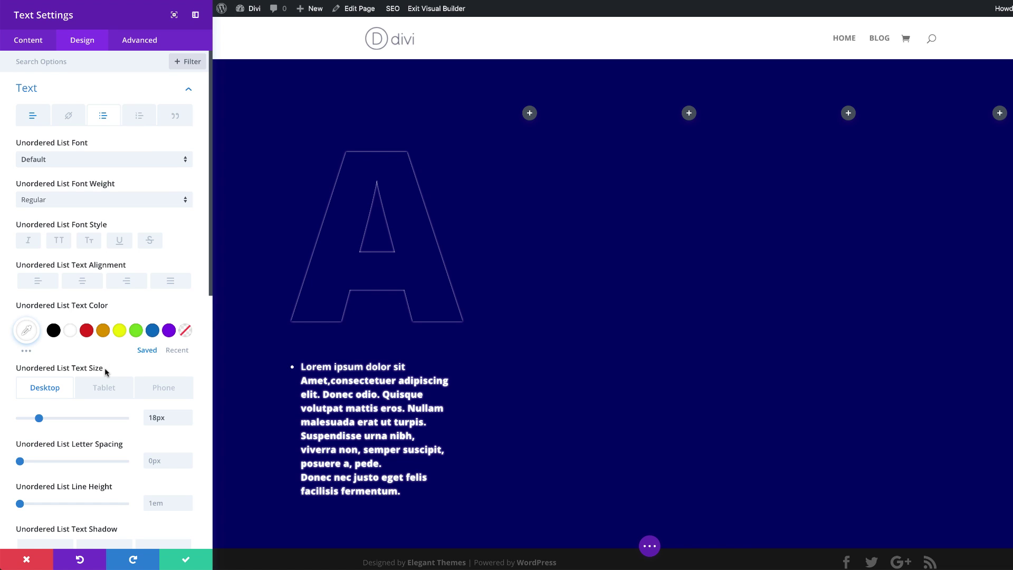
- Apply the centered blurred glow shadow style to the unordered list text with the shadow color rgba(255,255,255,0)
scroll(104, 368, "down", 5)
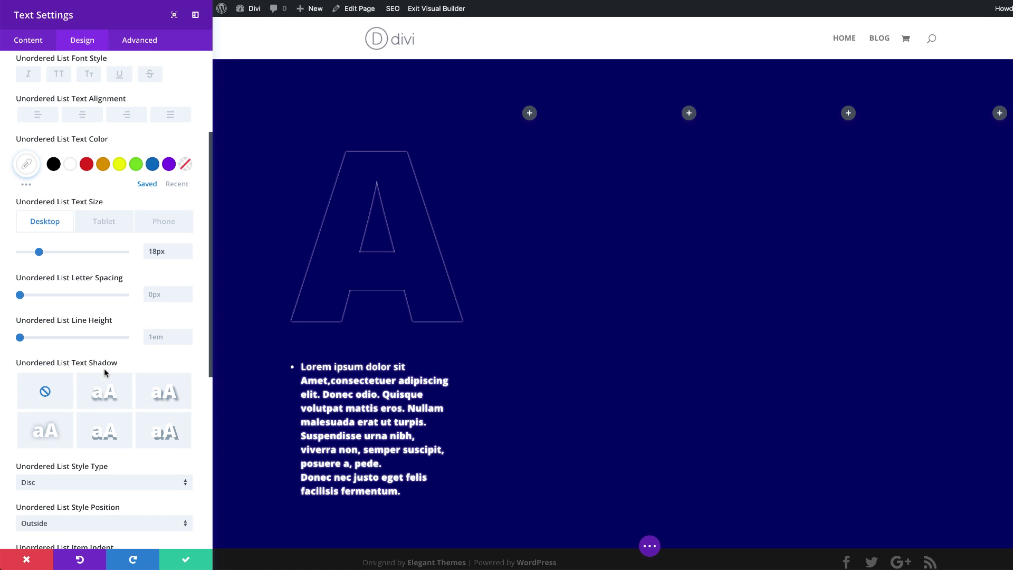
left_click(50, 433)
scroll(134, 463, "down", 2)
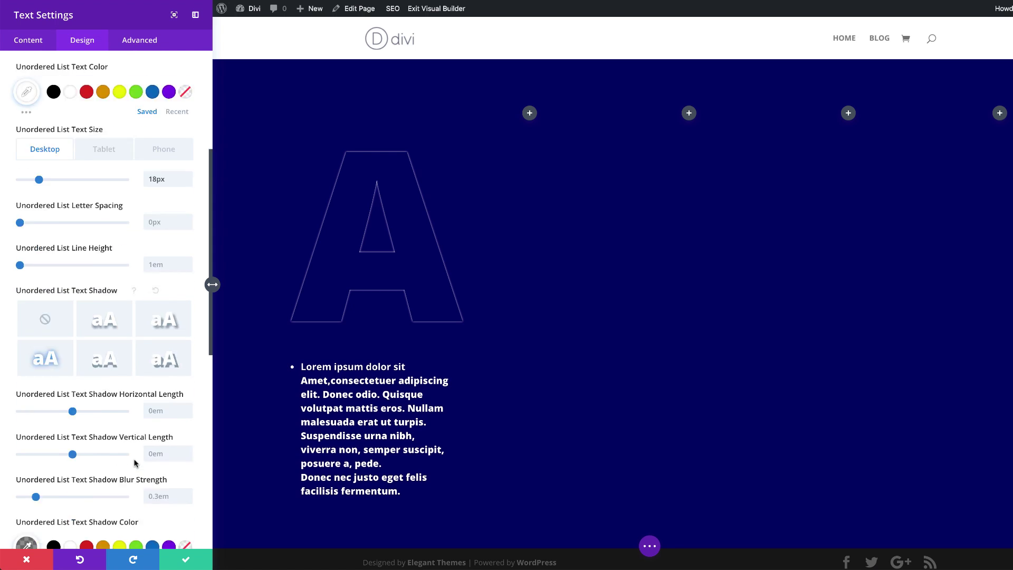
scroll(134, 464, "down", 3)
left_click(28, 458)
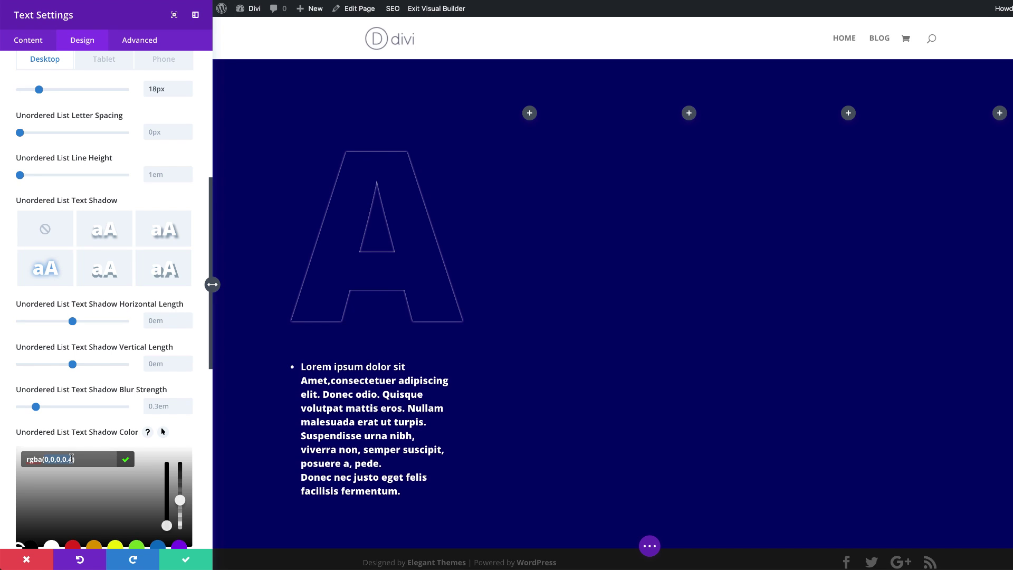
type("255,255,255,0")
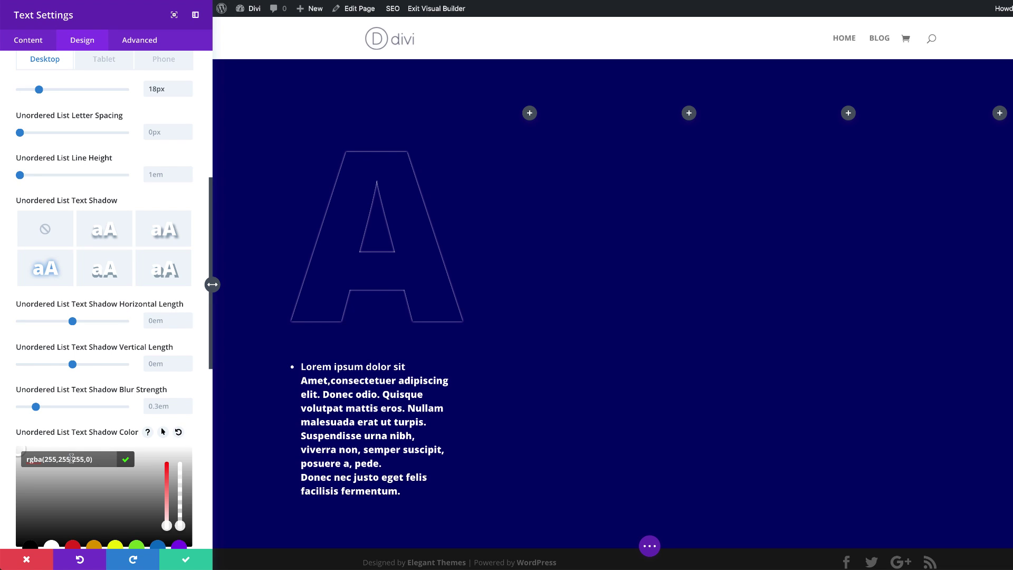
- Set the unordered list style type to Circle and its font weight to Light
scroll(71, 459, "down", 8)
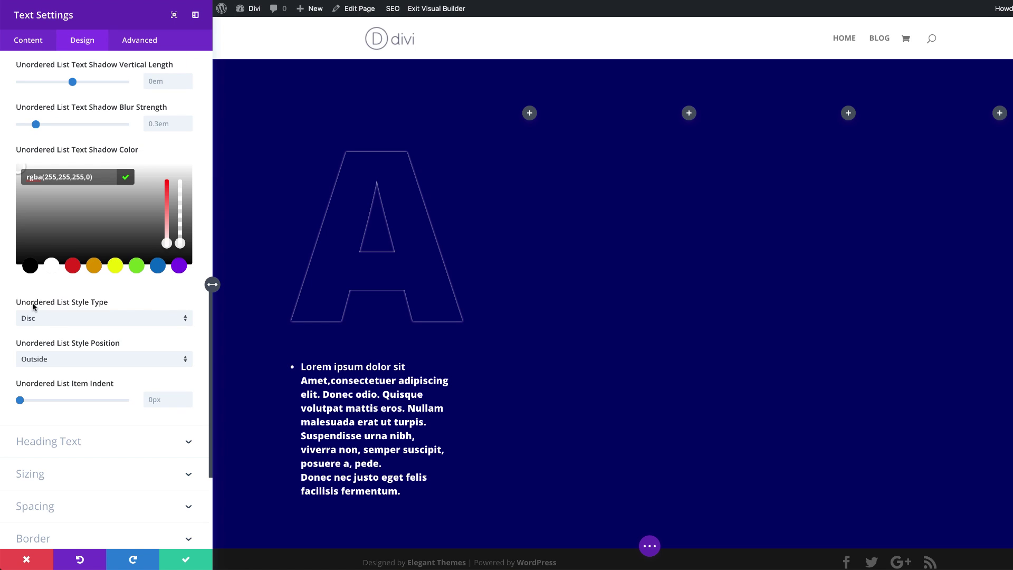
left_click(97, 315)
left_click(79, 257)
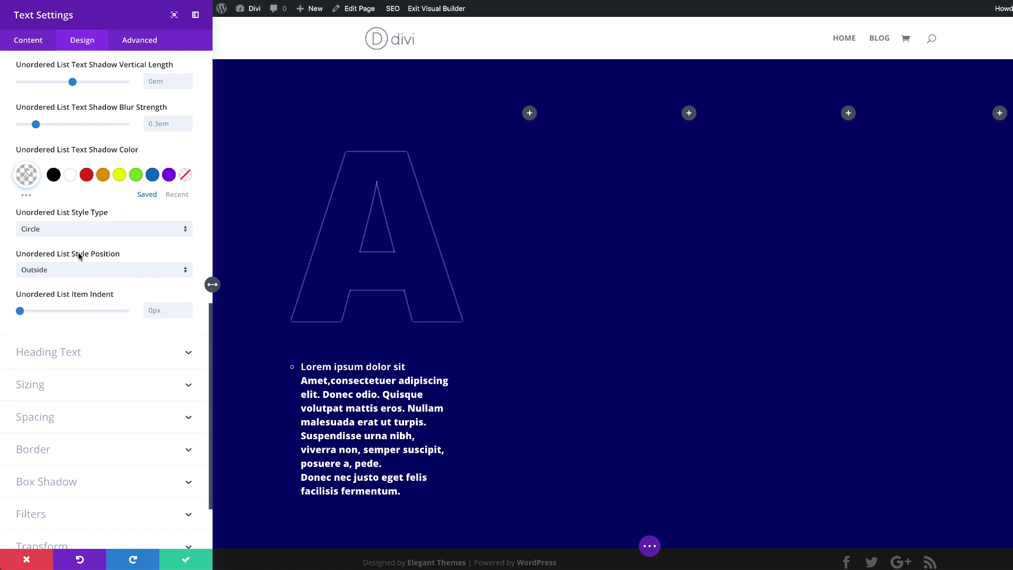
scroll(129, 280, "up", 10)
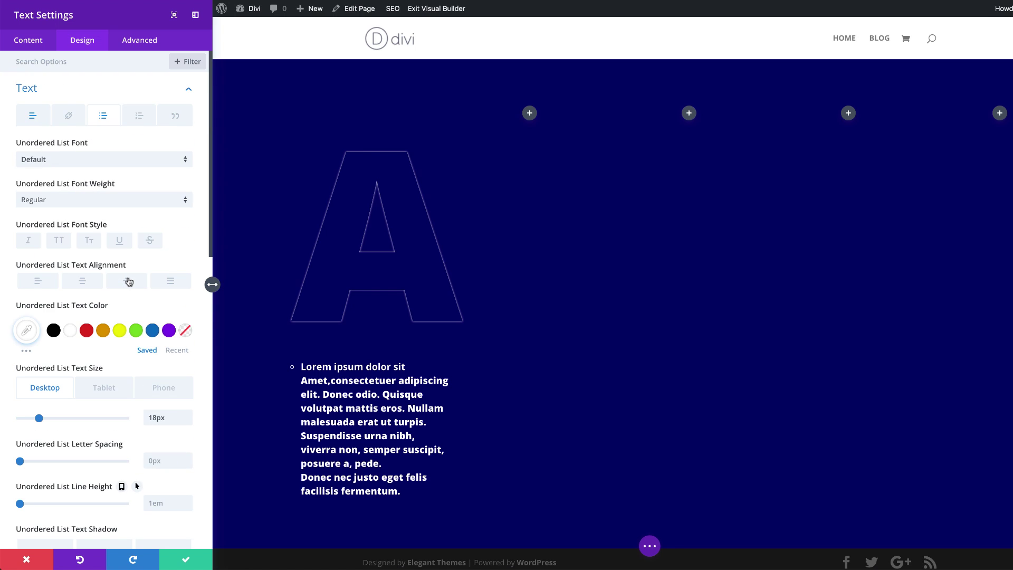
left_click(60, 201)
left_click(60, 210)
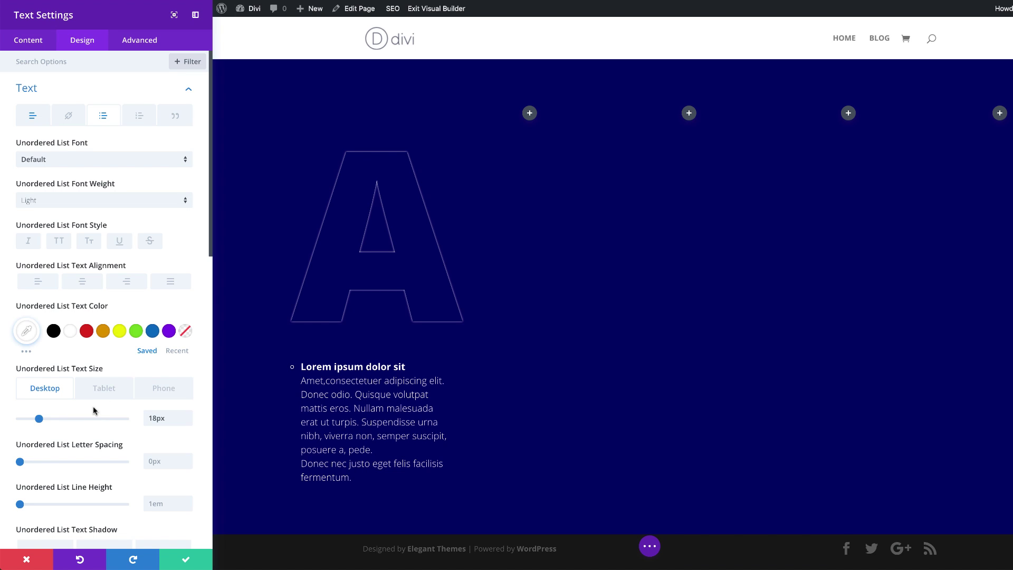
- Enable a hover value for the unordered list text size and set it to 18px
mouse_move(75, 388)
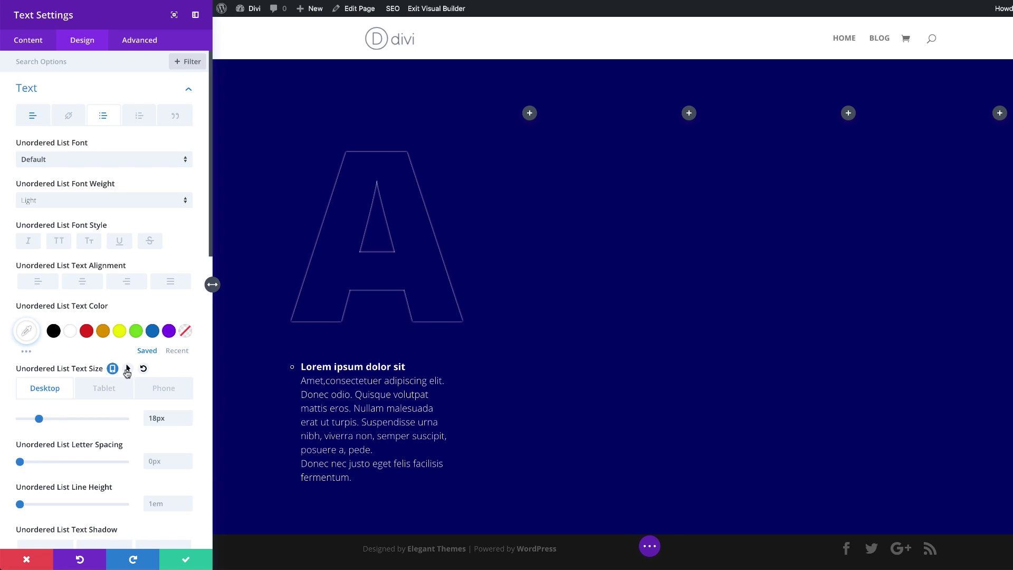
left_click(128, 370)
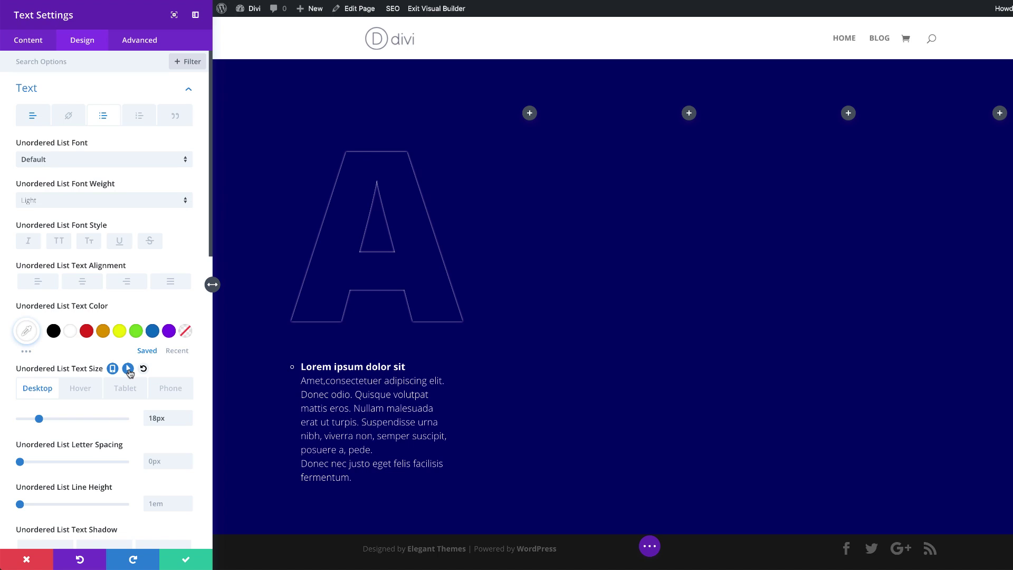
left_click(81, 391)
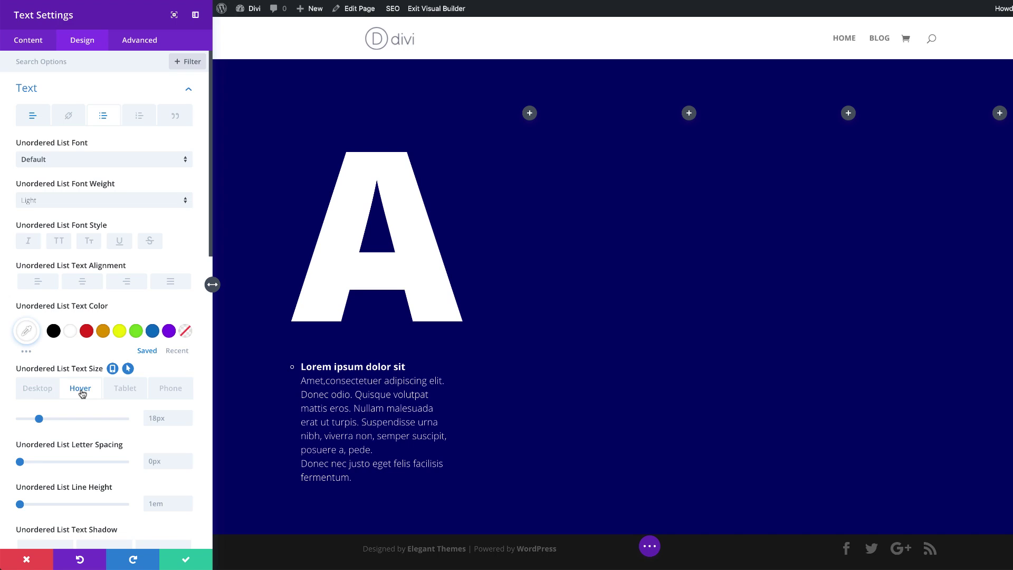
type("18px")
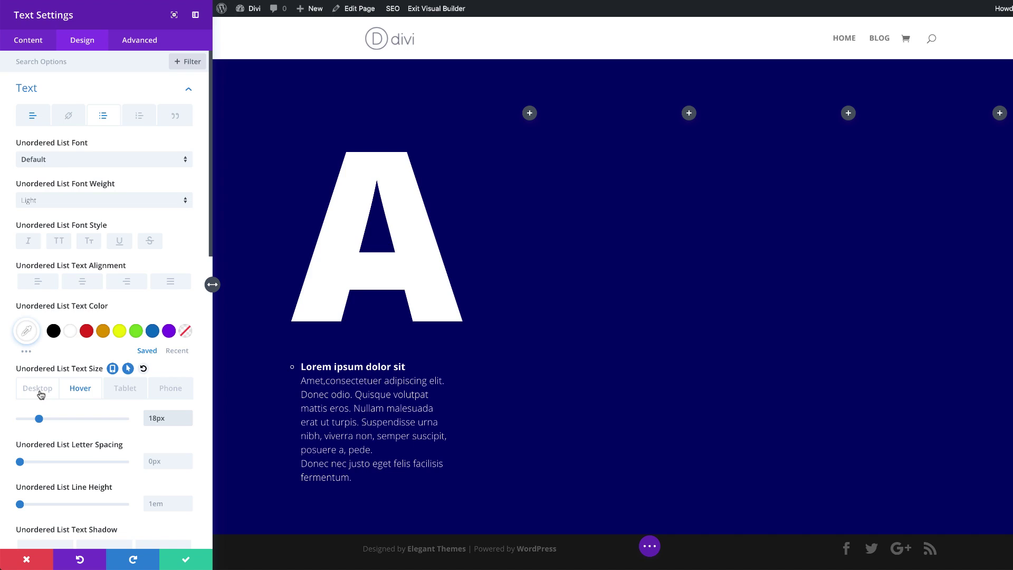
- Set the unordered list's desktop text size to 0px and compare the desktop and hover states
left_click(41, 394)
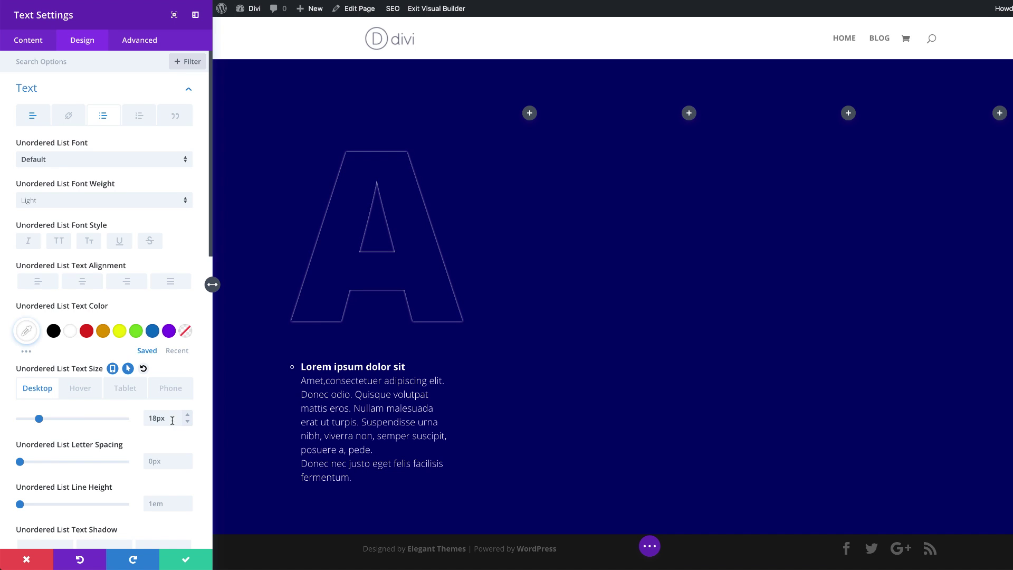
double_click(166, 418)
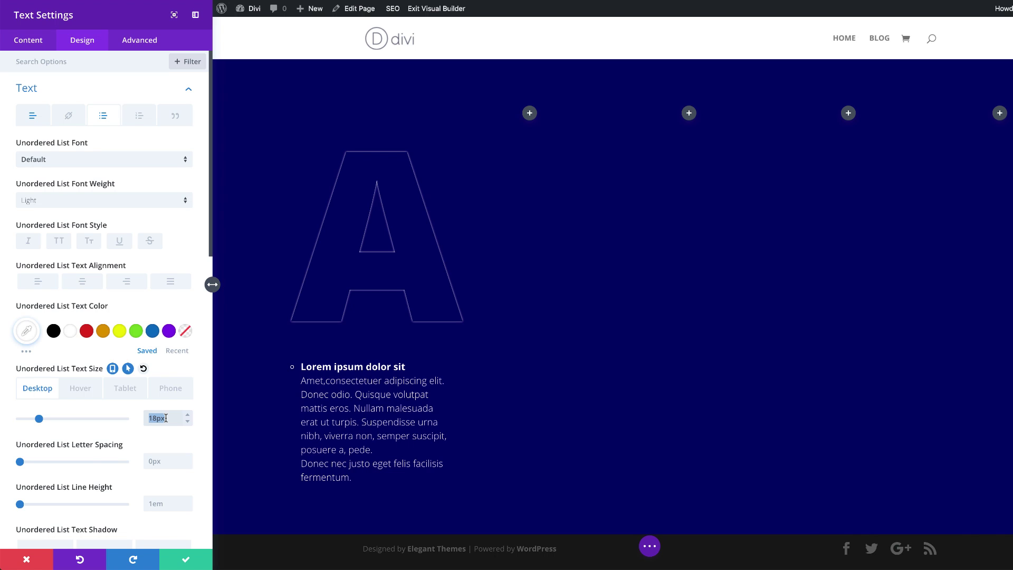
key("BackSpace")
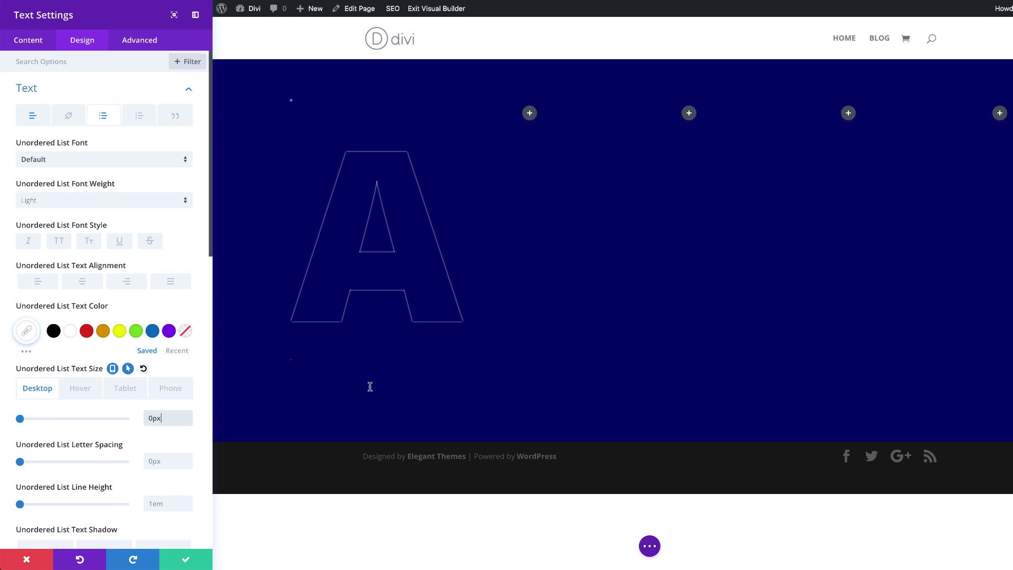
left_click(80, 393)
left_click(37, 389)
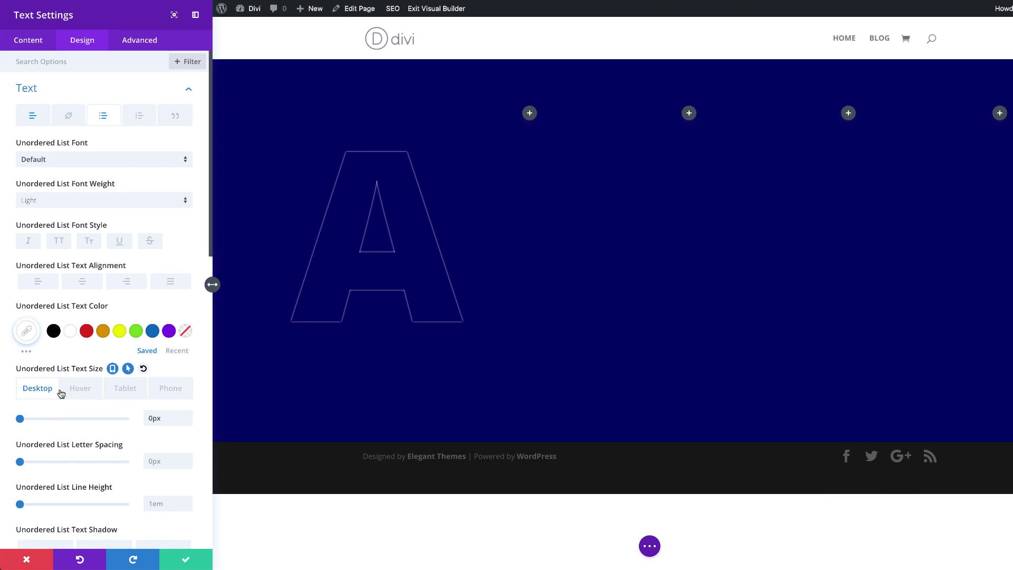
left_click(79, 389)
scroll(159, 417, "down", 8)
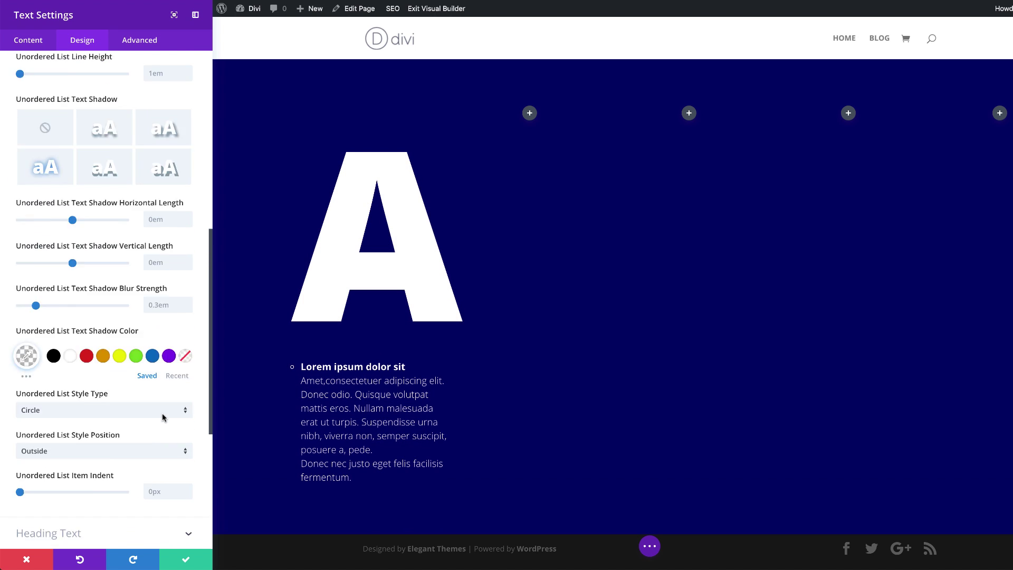
scroll(163, 417, "down", 5)
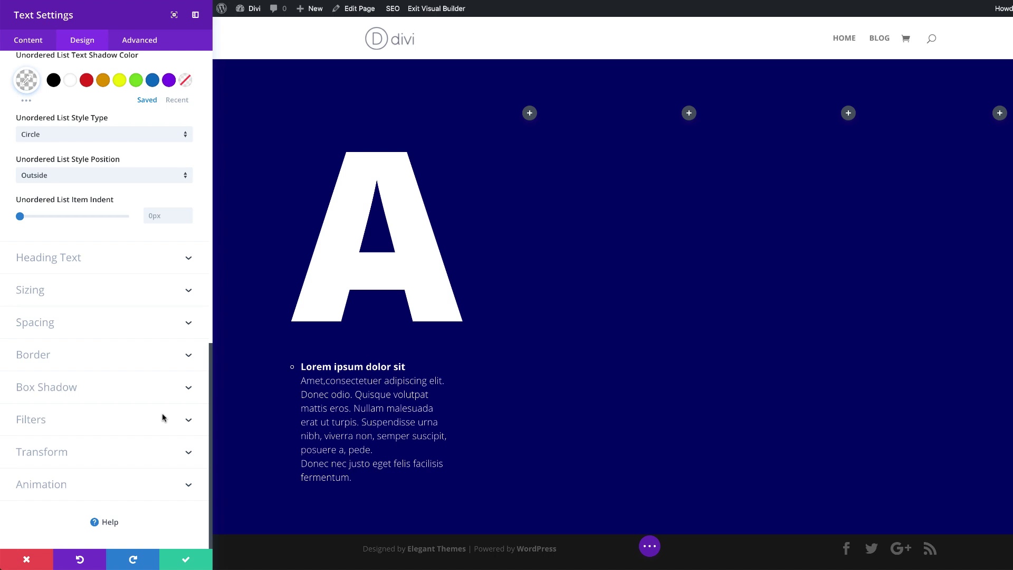
- Enable responsive custom margins for the A text module and set its tablet bottom margin to 50px
left_click(46, 323)
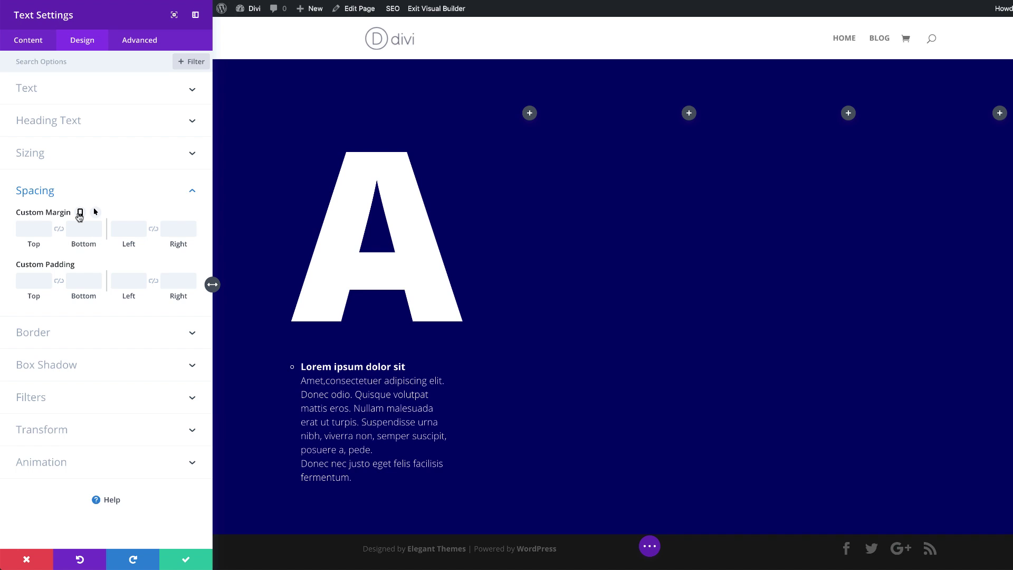
left_click(81, 213)
left_click(113, 232)
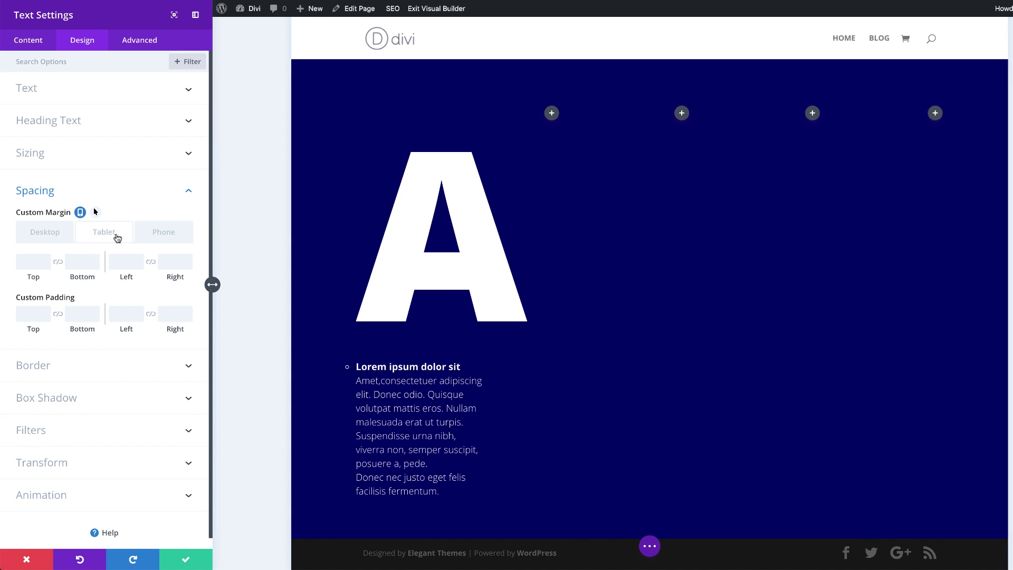
left_click(75, 259)
type("50px")
left_click(164, 232)
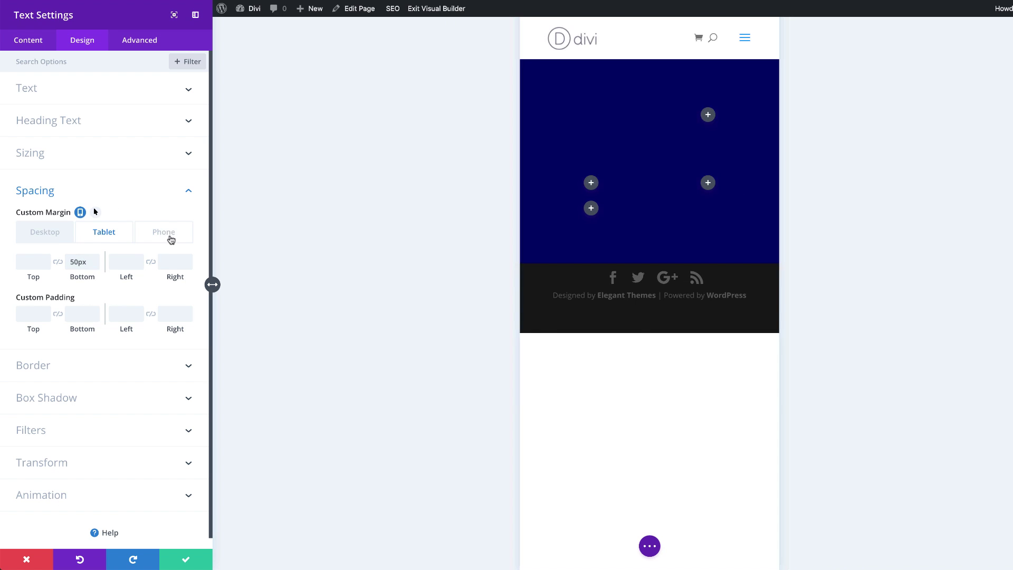
left_click(42, 235)
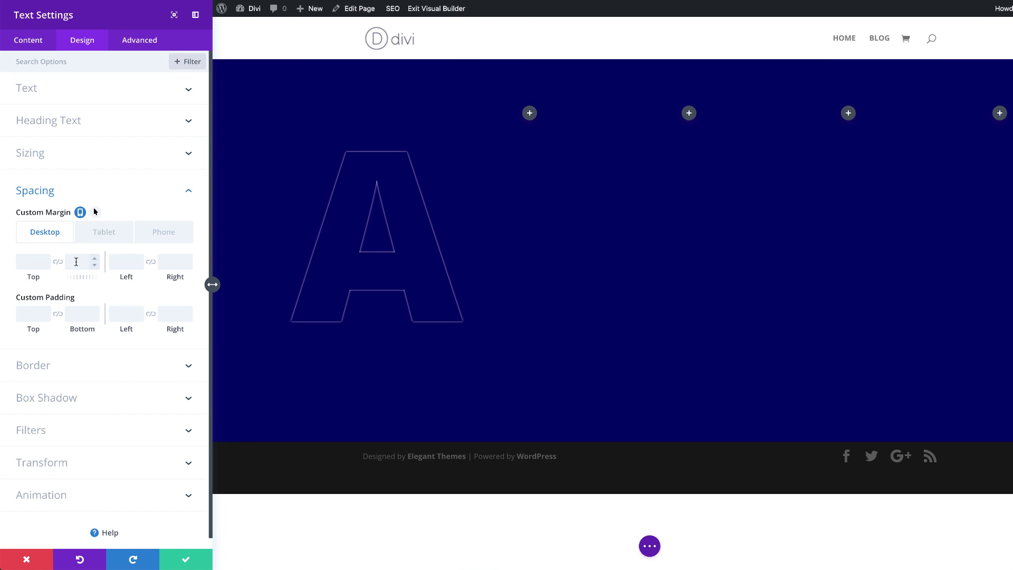
- Set the A module's right margin to -4vw on desktop and 0 on the smaller devices, and save the module settings
left_click(172, 263)
type("-4vw")
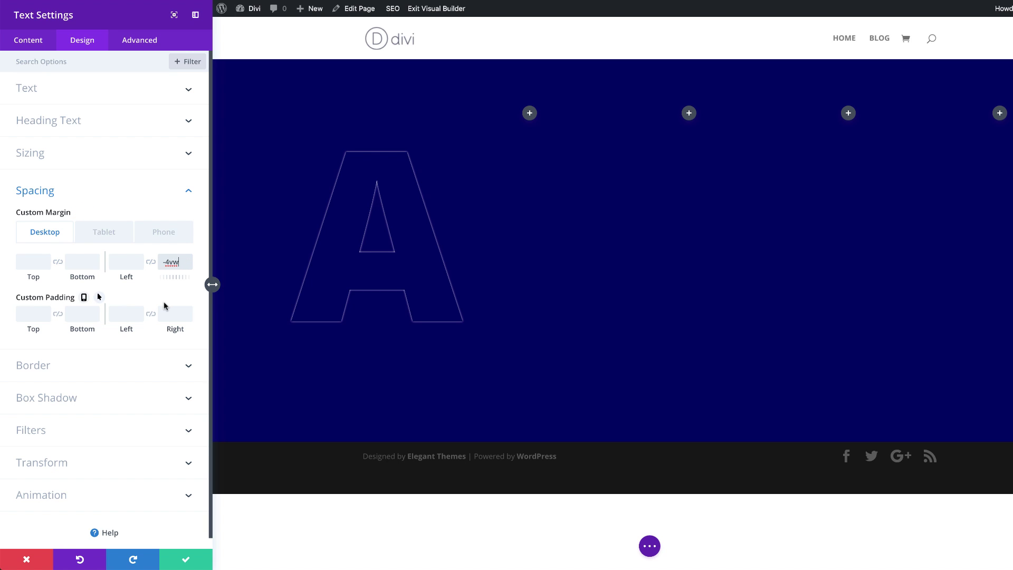
left_click(114, 236)
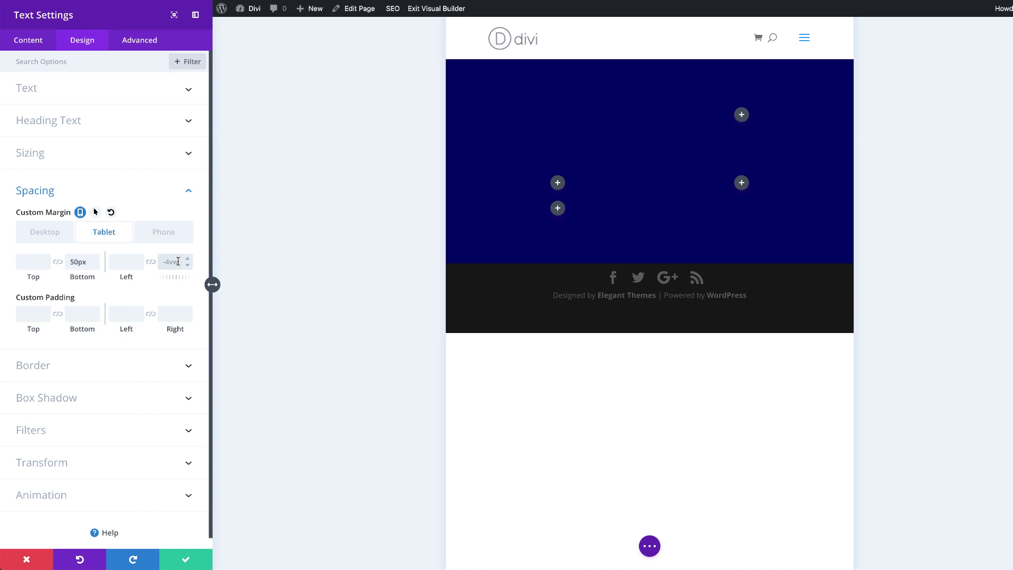
left_click(164, 232)
left_click(171, 265)
type("0")
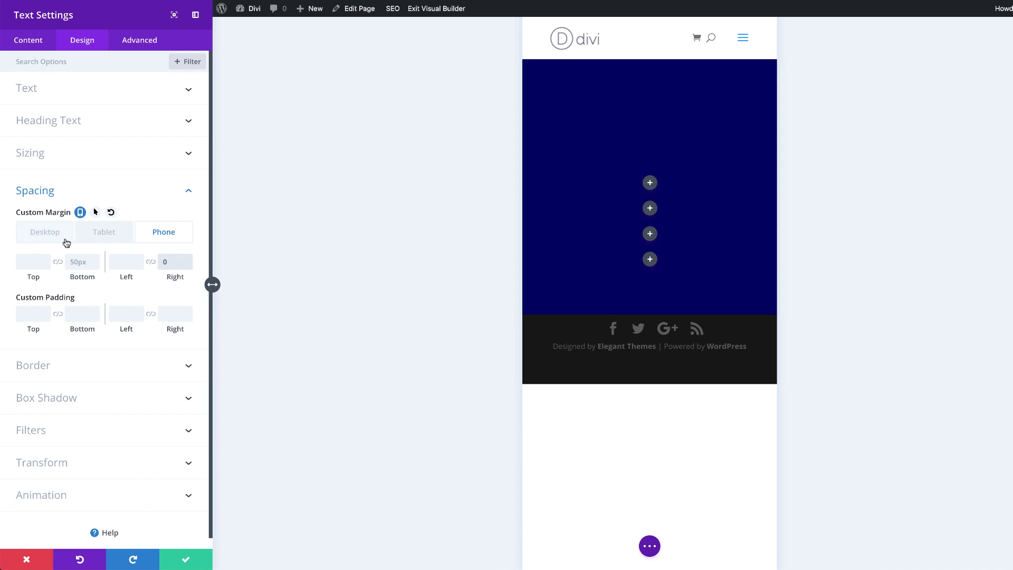
left_click(65, 240)
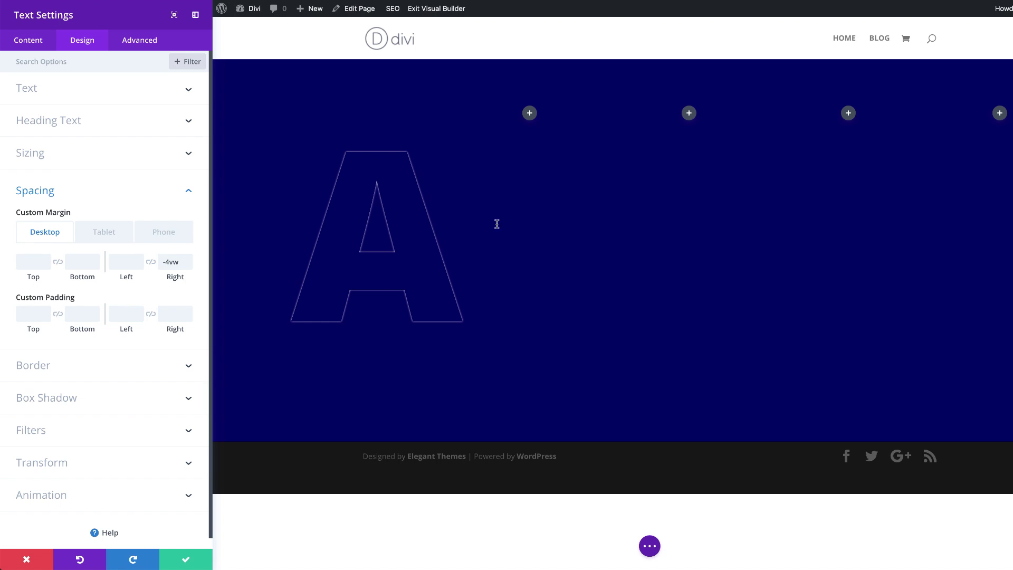
left_click(185, 558)
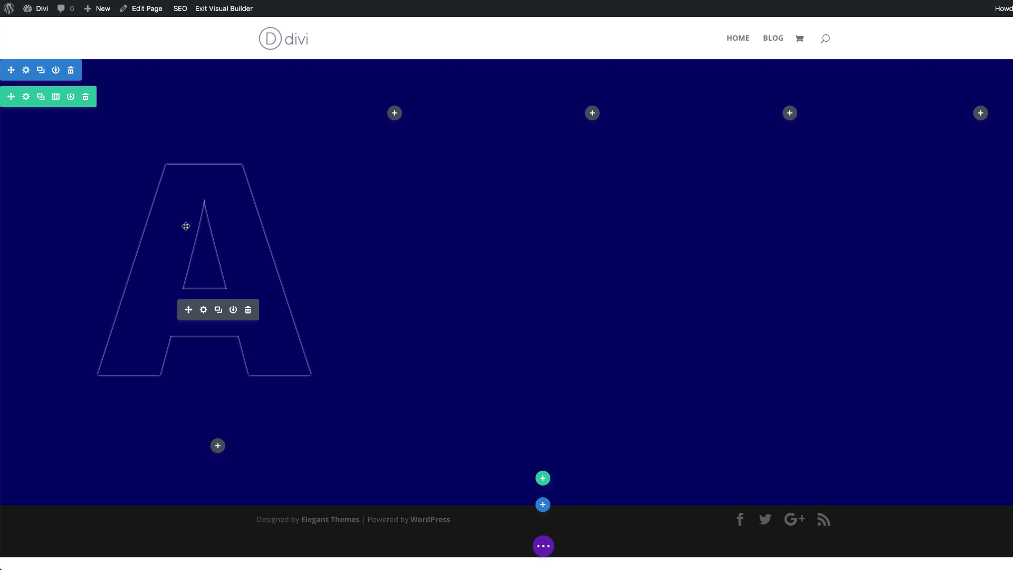
- Copy the A text module into the other four columns and change the copies' letters to B, O, U and T
left_click_drag(186, 226, 275, 188)
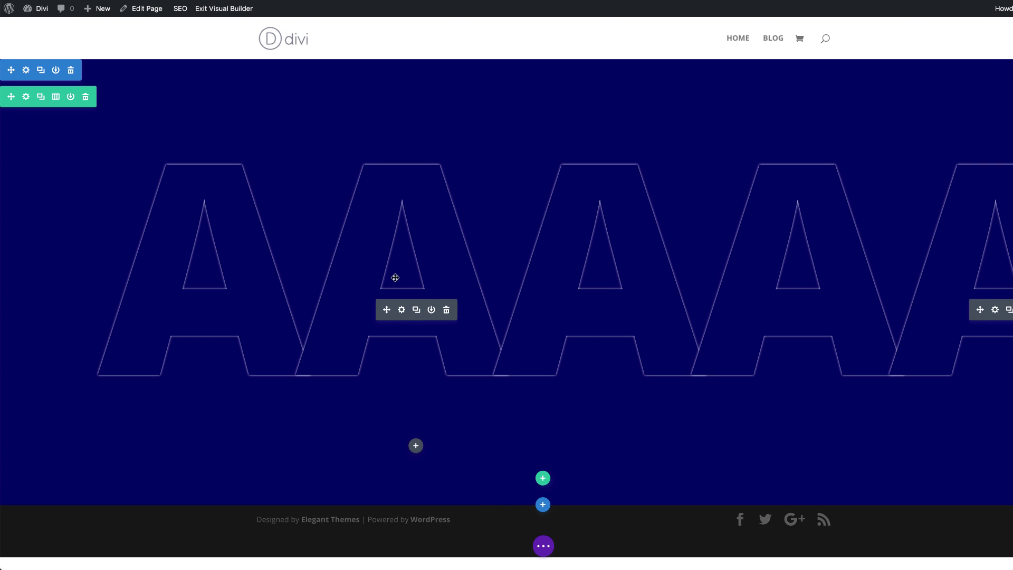
left_click(402, 311)
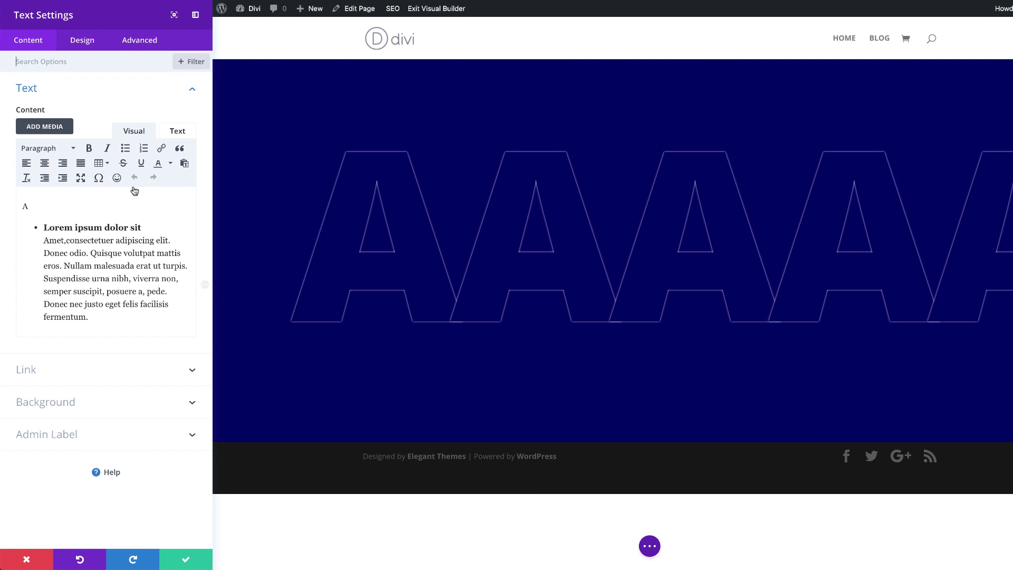
double_click(25, 206)
type("B")
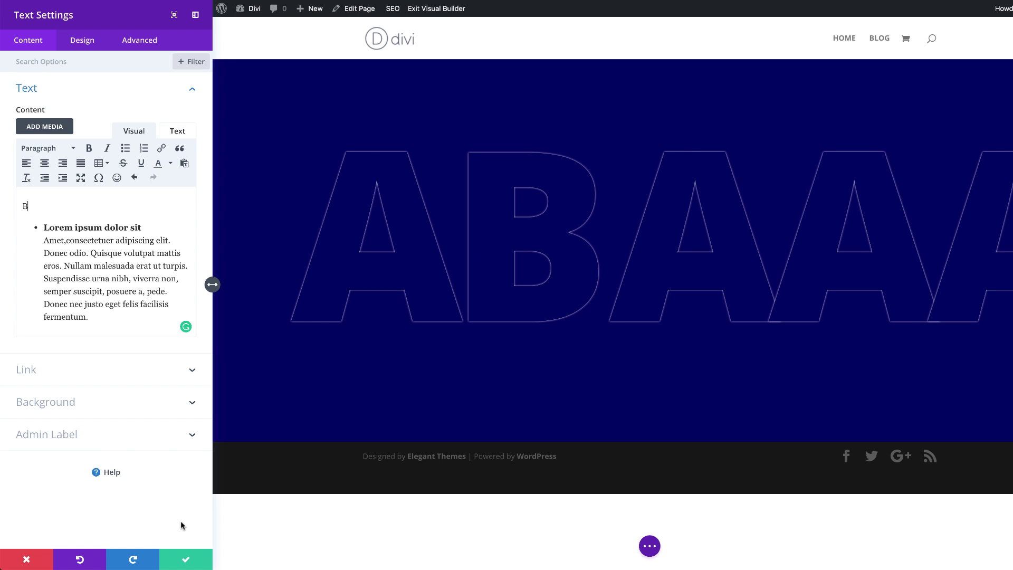
left_click(186, 559)
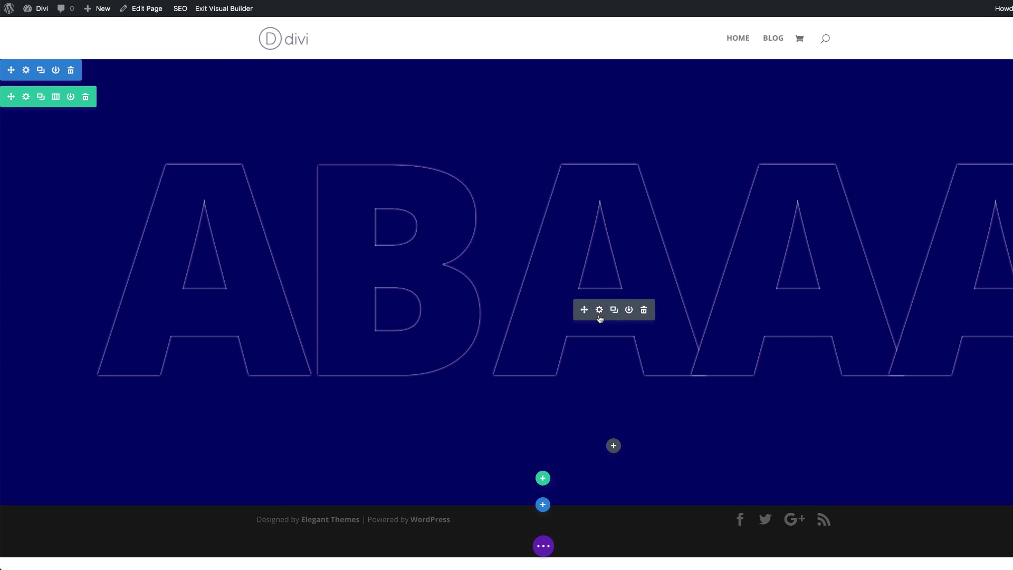
left_click(600, 310)
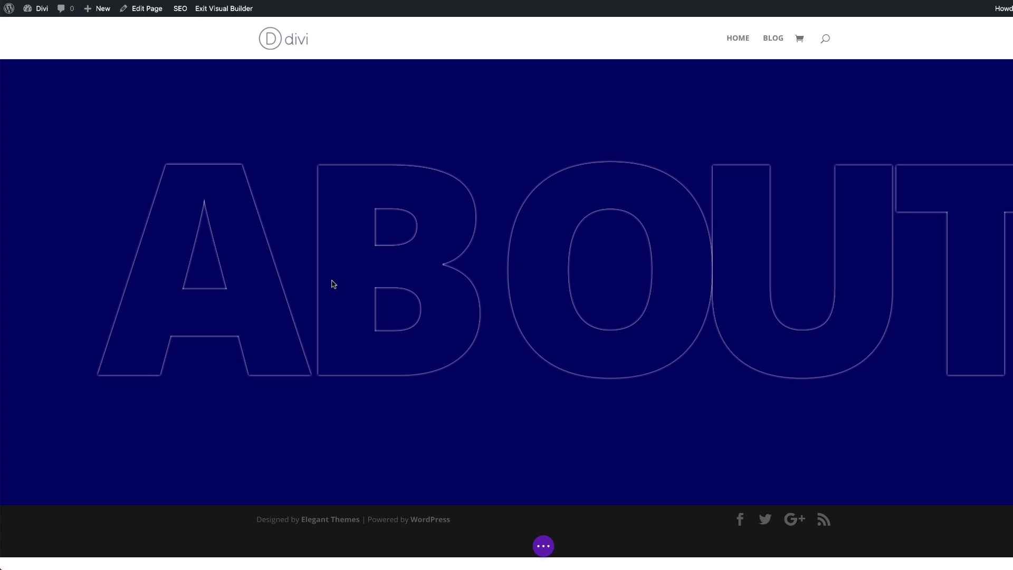
- Set the B module's left margin to -2vw on desktop and 0vw on tablet
mouse_move(398, 306)
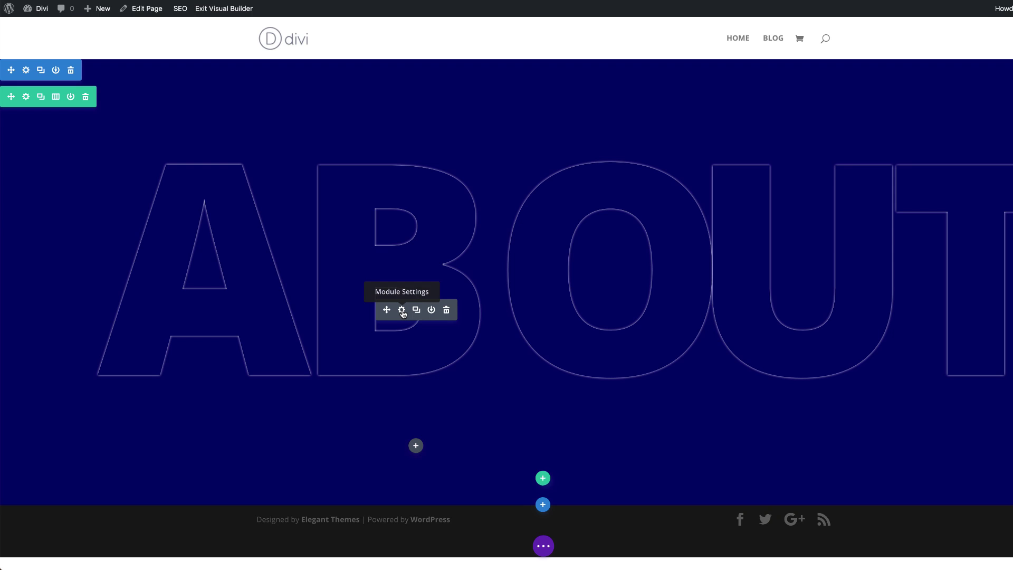
left_click(402, 311)
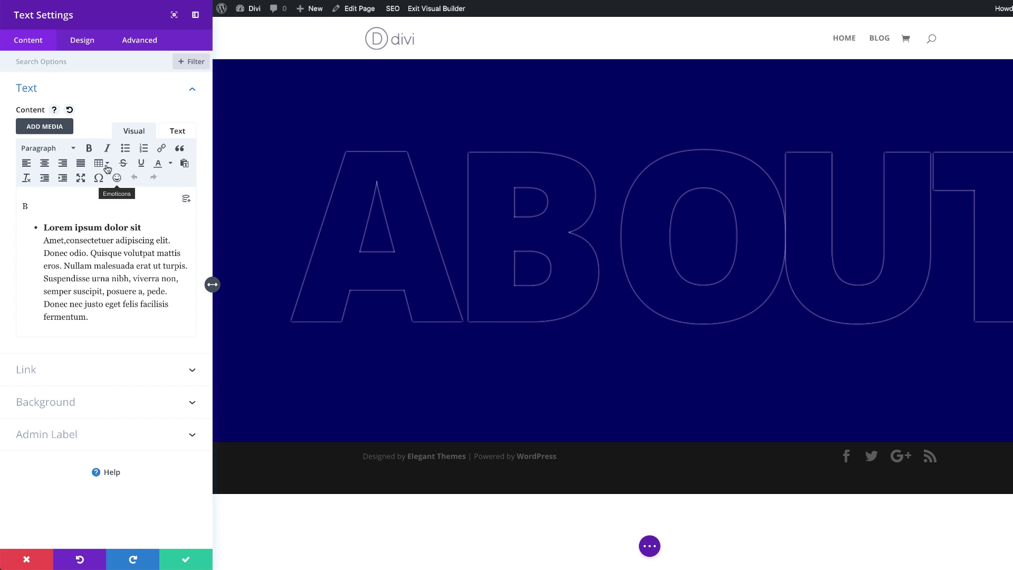
left_click(83, 40)
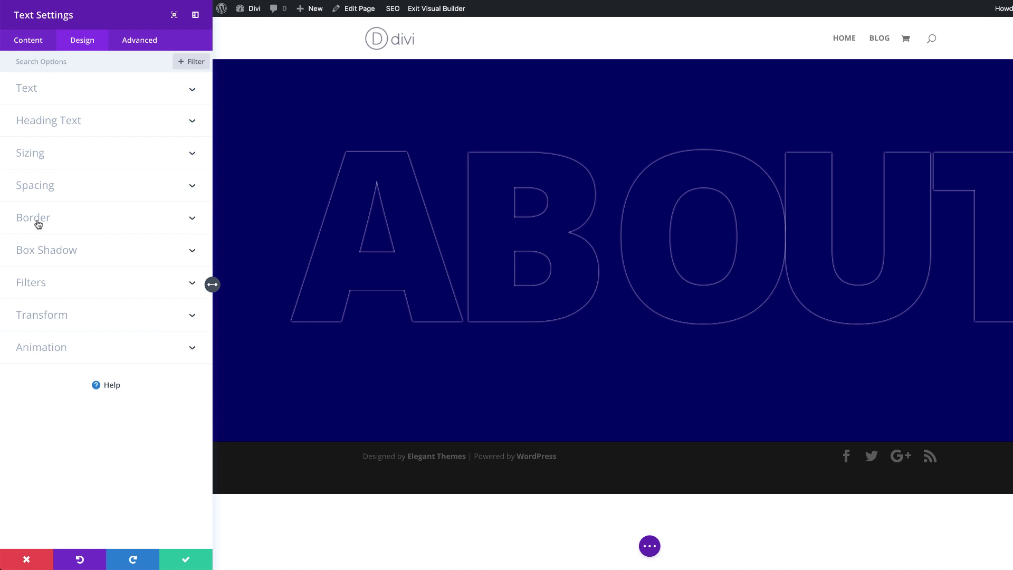
left_click(42, 188)
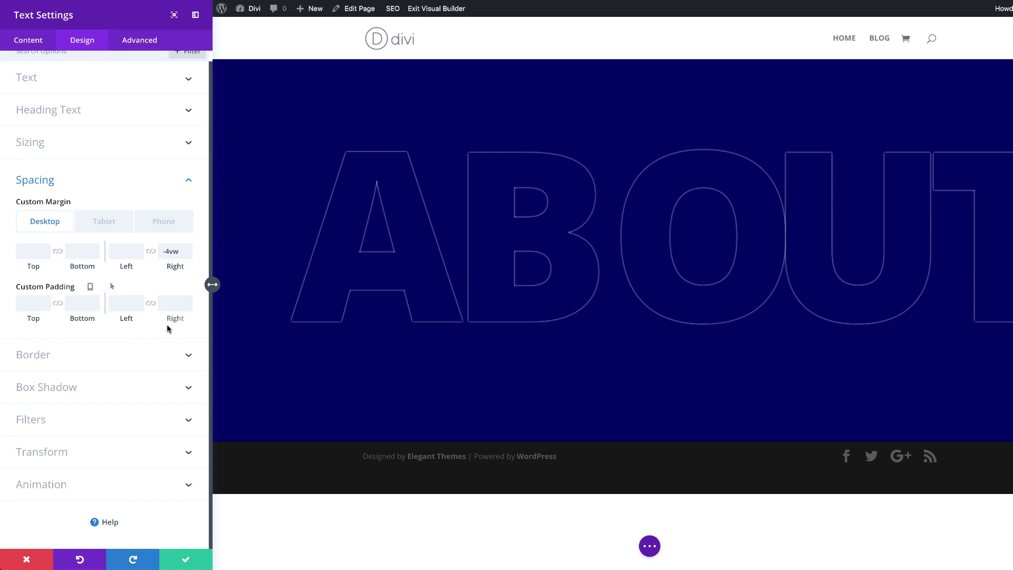
left_click(126, 252)
type("-2vw")
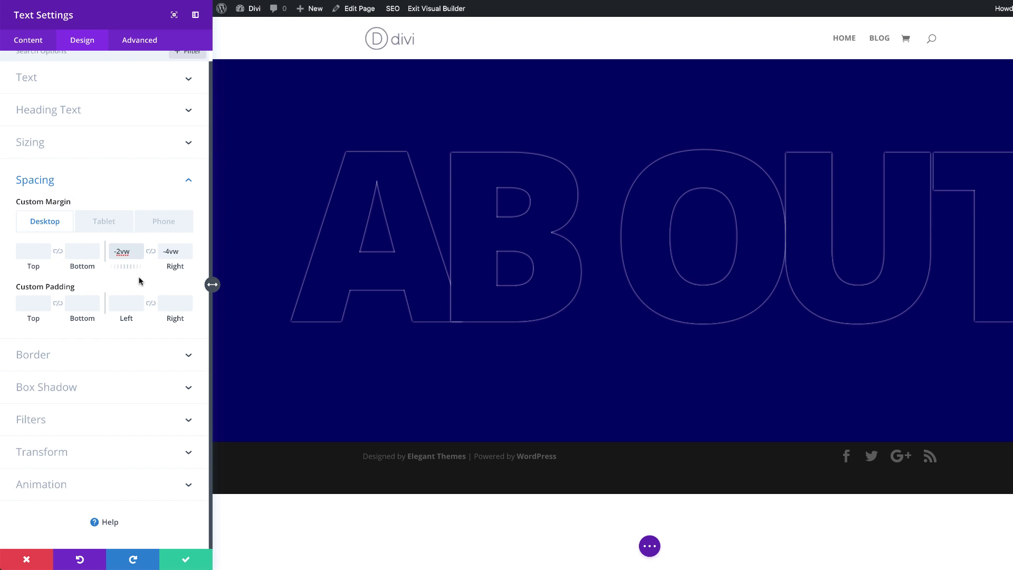
left_click(105, 221)
left_click(123, 251)
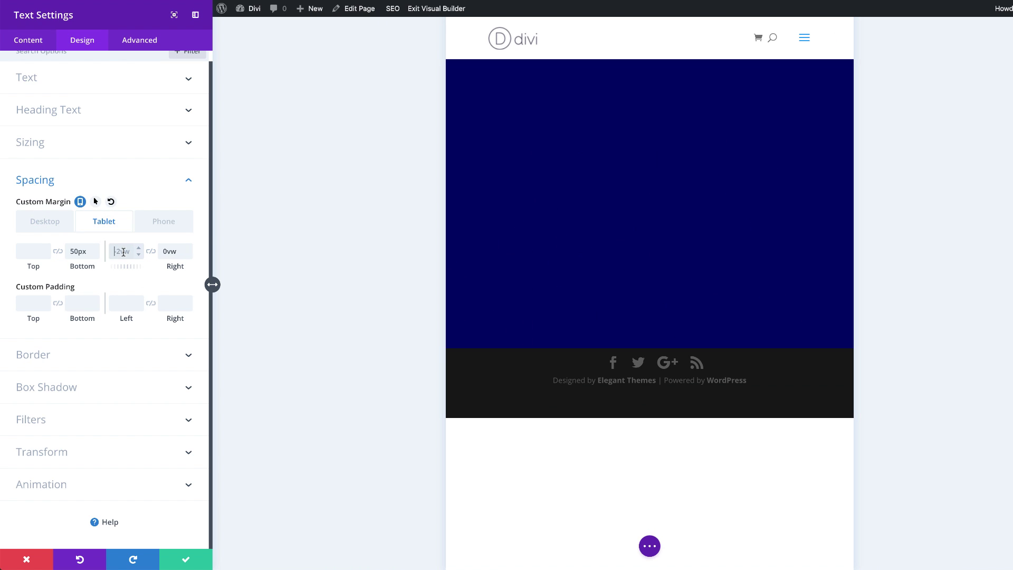
type("0vw")
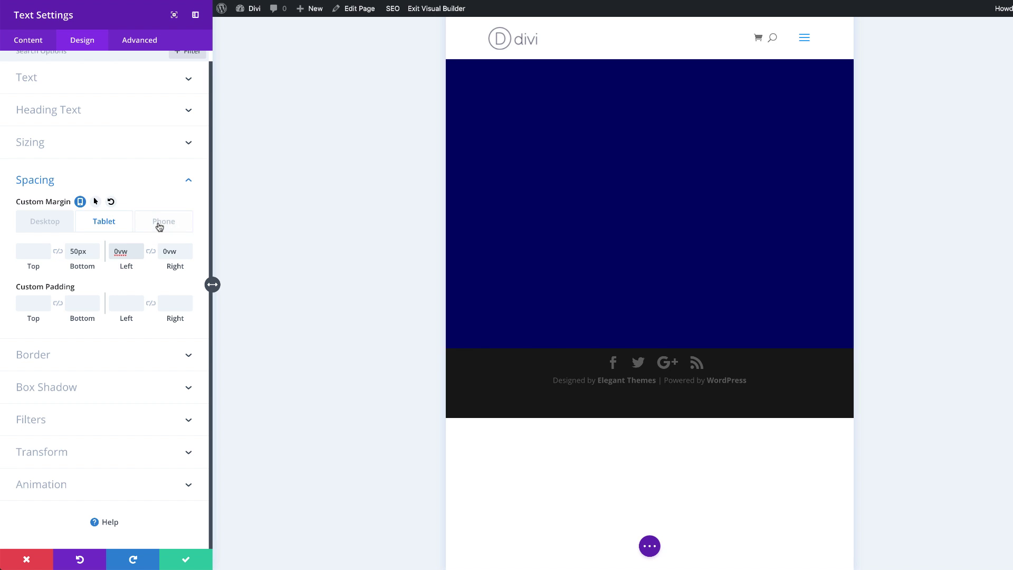
- Set the B module's desktop right margin to -2vw, check its tablet and phone margins, and close the settings
left_click(45, 221)
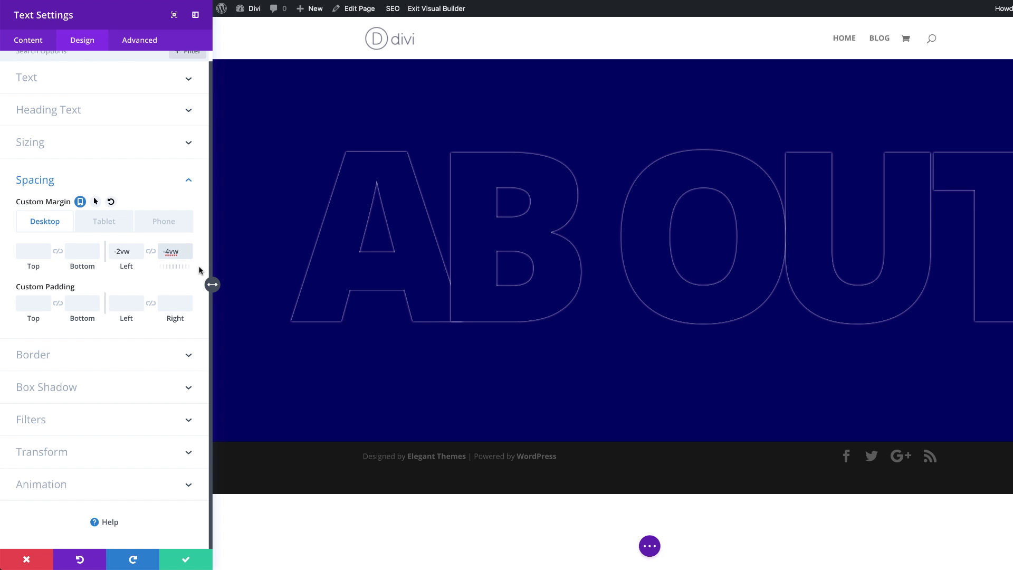
key("BackSpace")
type("2")
left_click(84, 251)
left_click(105, 222)
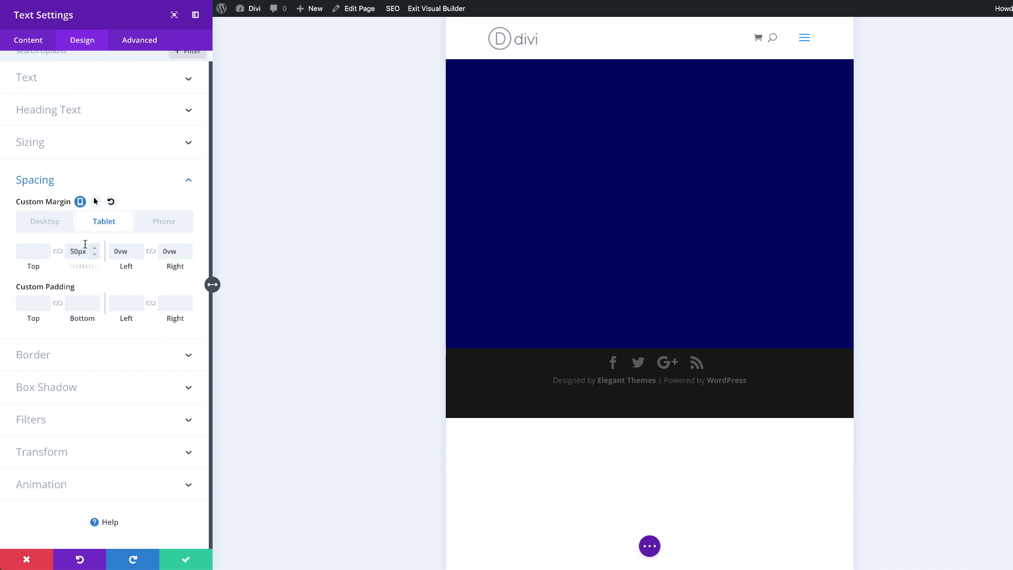
left_click(163, 222)
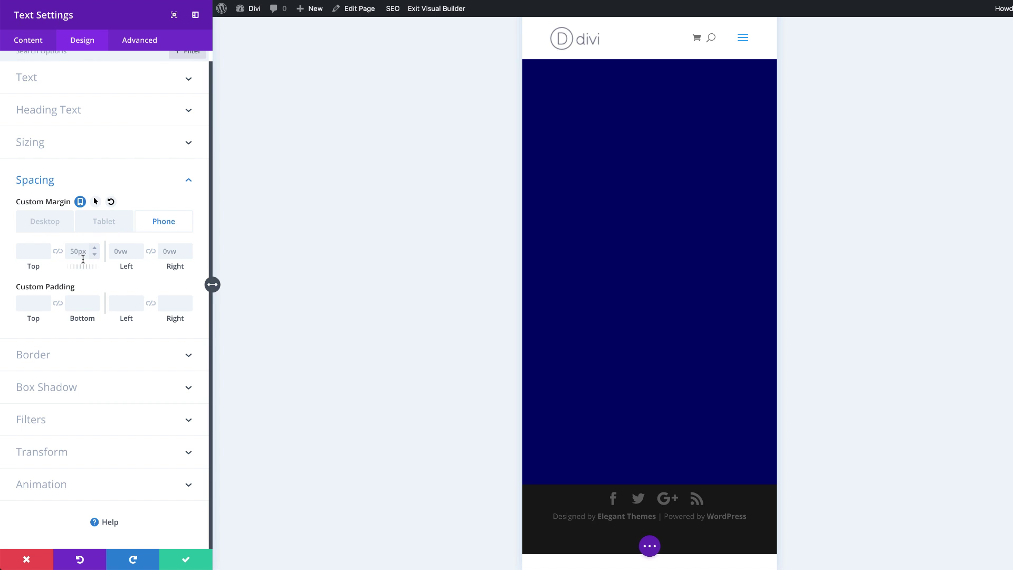
left_click(49, 224)
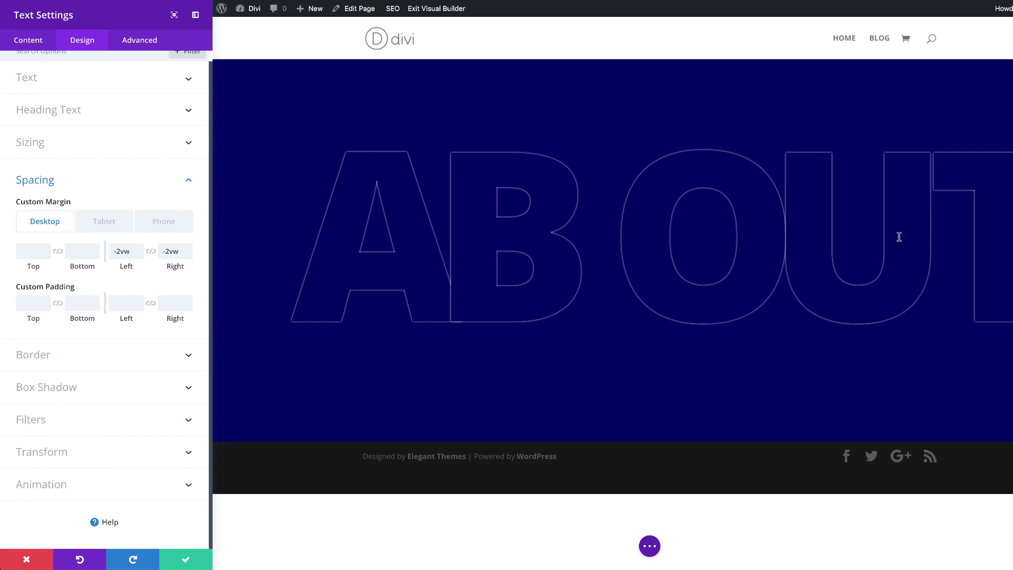
key("Escape")
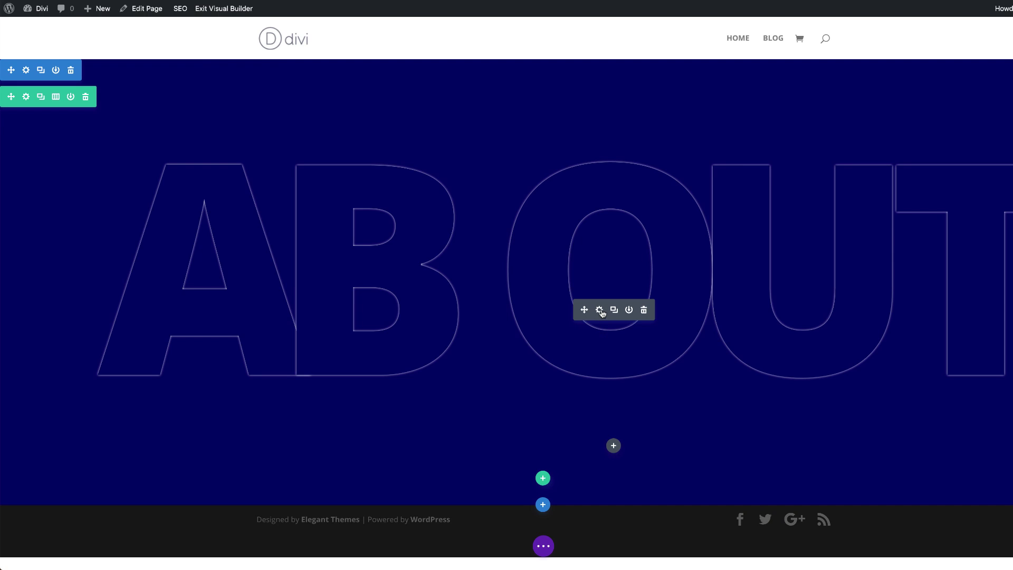
- Set the O module's desktop margins to -5.5vw left and 1.5vw right, and save the module settings
left_click(600, 310)
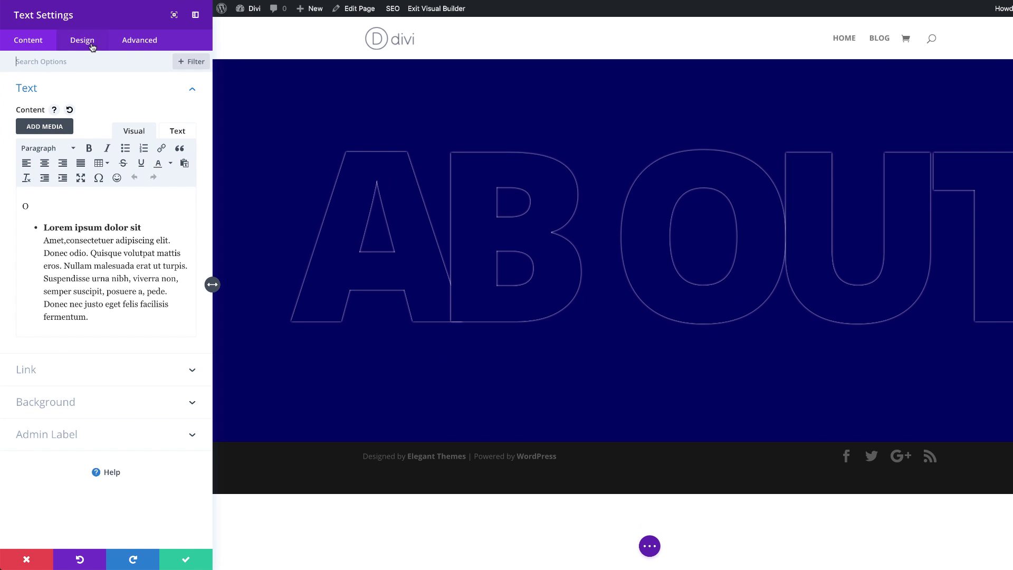
left_click(91, 47)
left_click(32, 184)
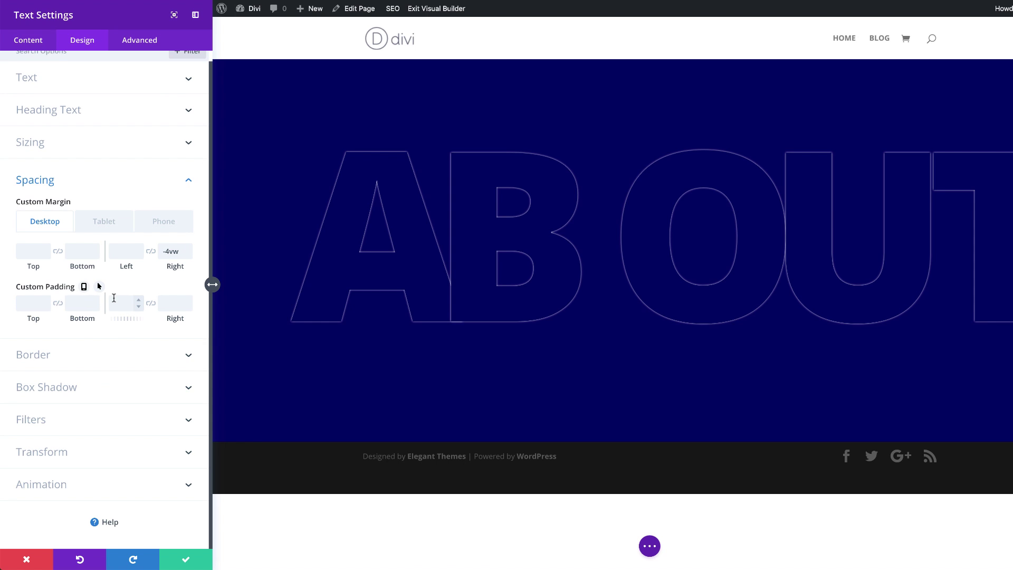
left_click(118, 252)
type("-5.5vw")
left_click(168, 252)
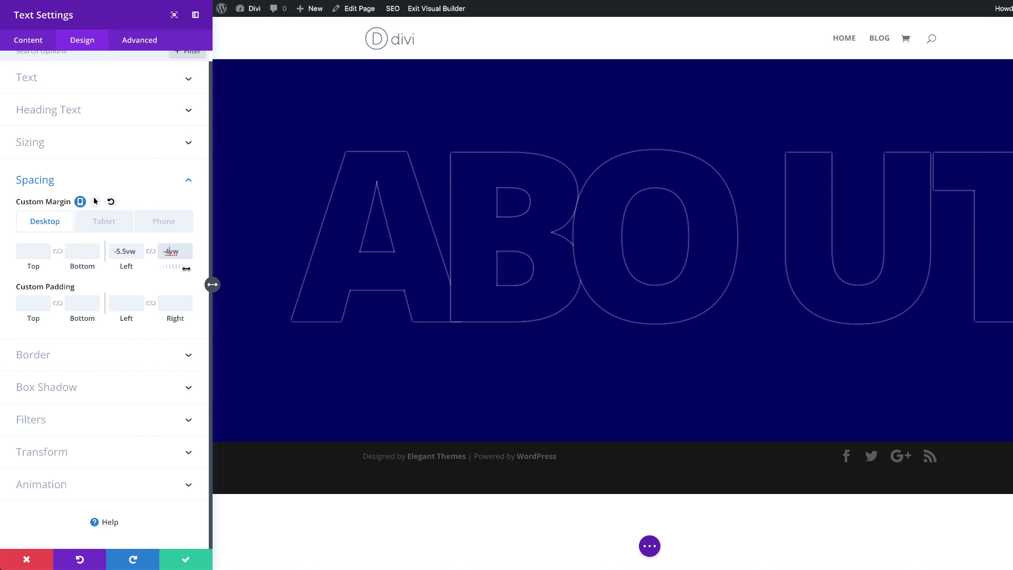
key("ctrl+a")
type("1.5vw")
left_click(186, 559)
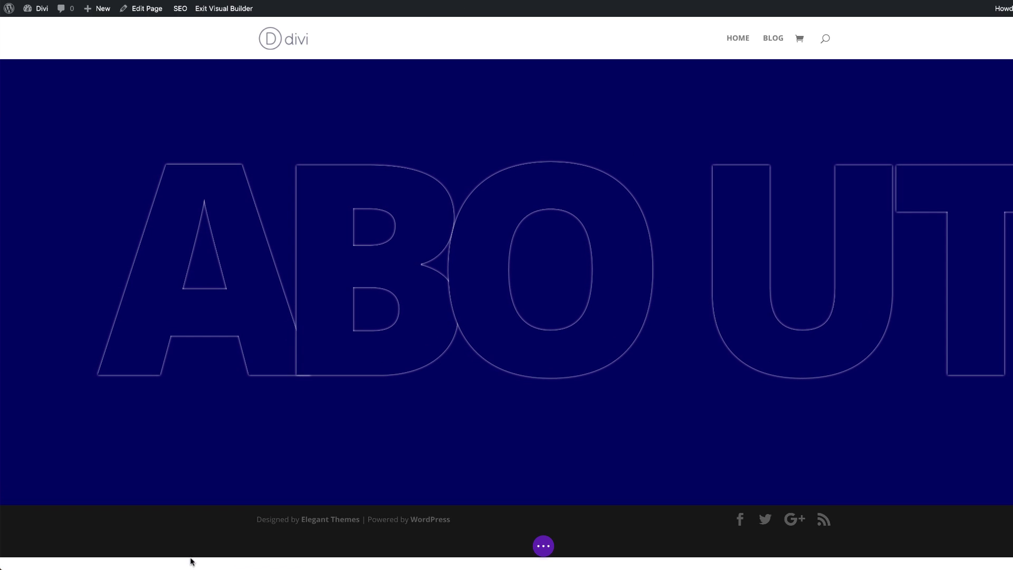
- Set the U module's desktop margins to -6vw left and 2vw right
left_click(798, 310)
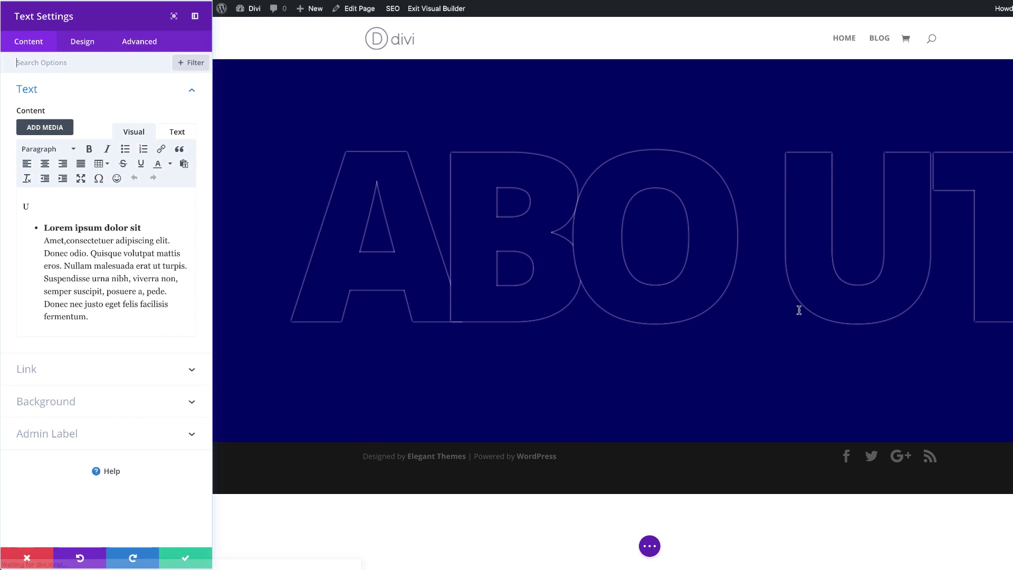
left_click(88, 43)
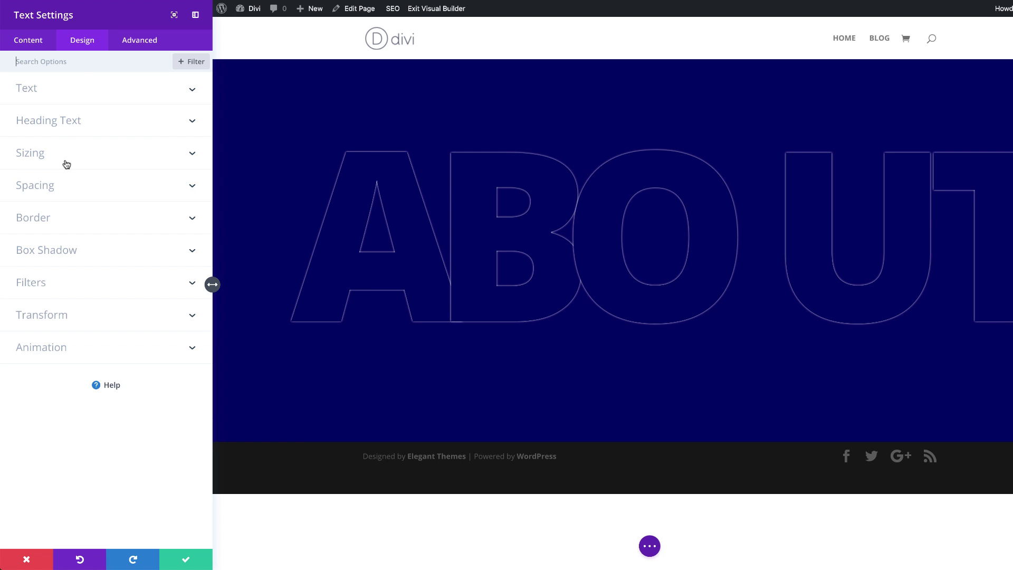
left_click(21, 187)
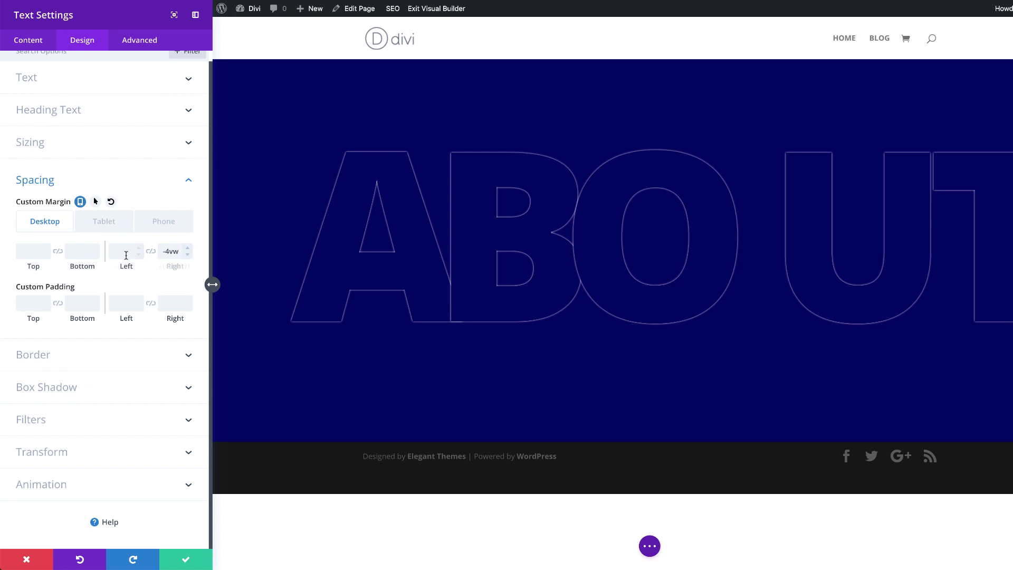
left_click(126, 254)
type("-6vw")
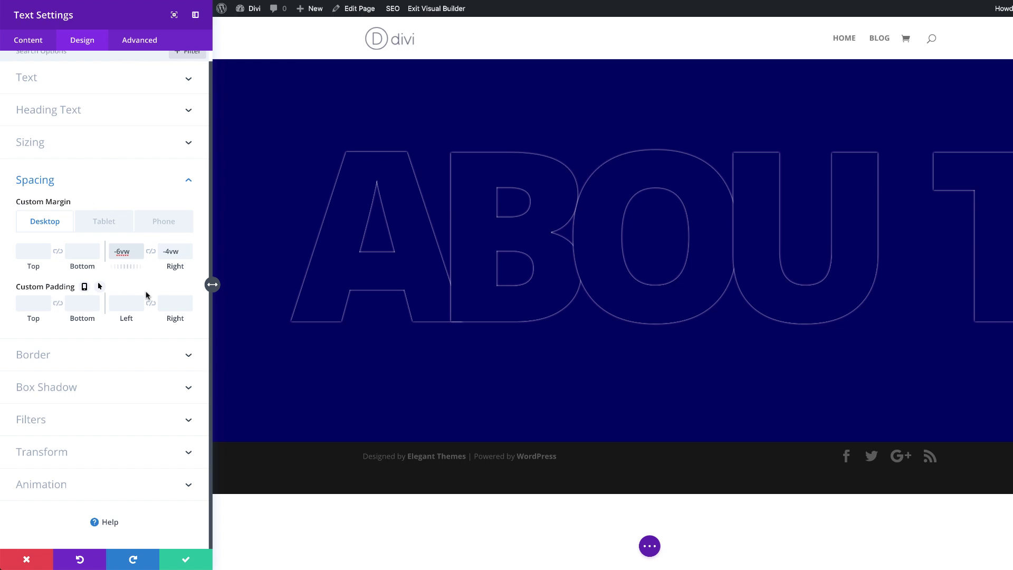
left_click_drag(169, 251, 159, 252)
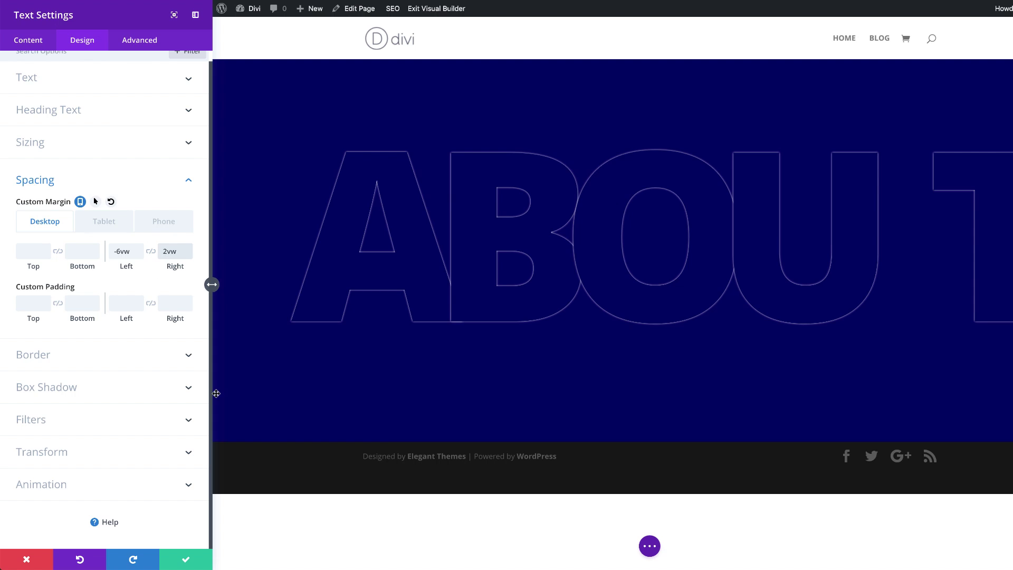
- Save the U module's settings and set the T module's desktop margins to -7vw left and 3vw right
left_click(187, 558)
mouse_move(950, 253)
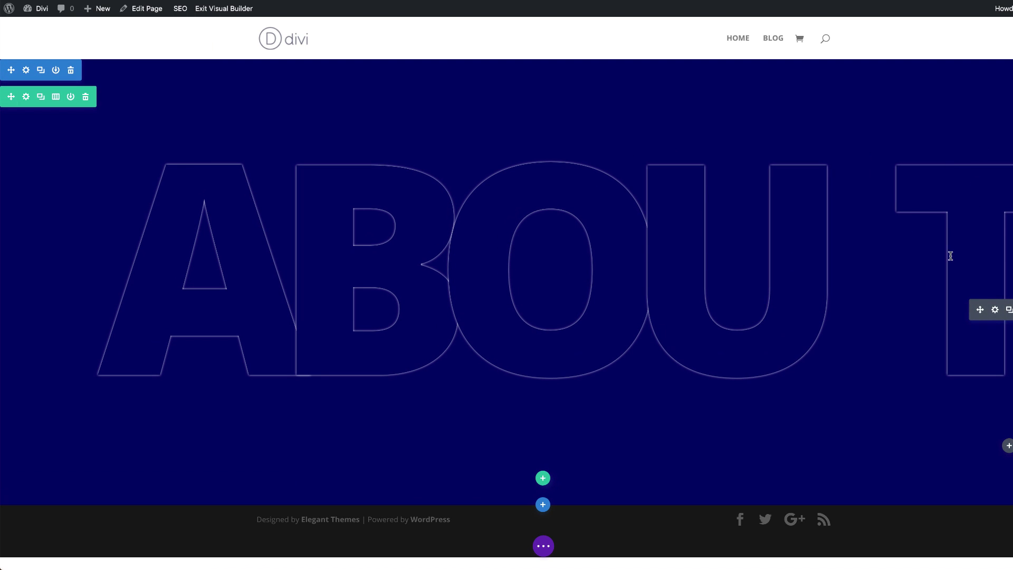
left_click(995, 310)
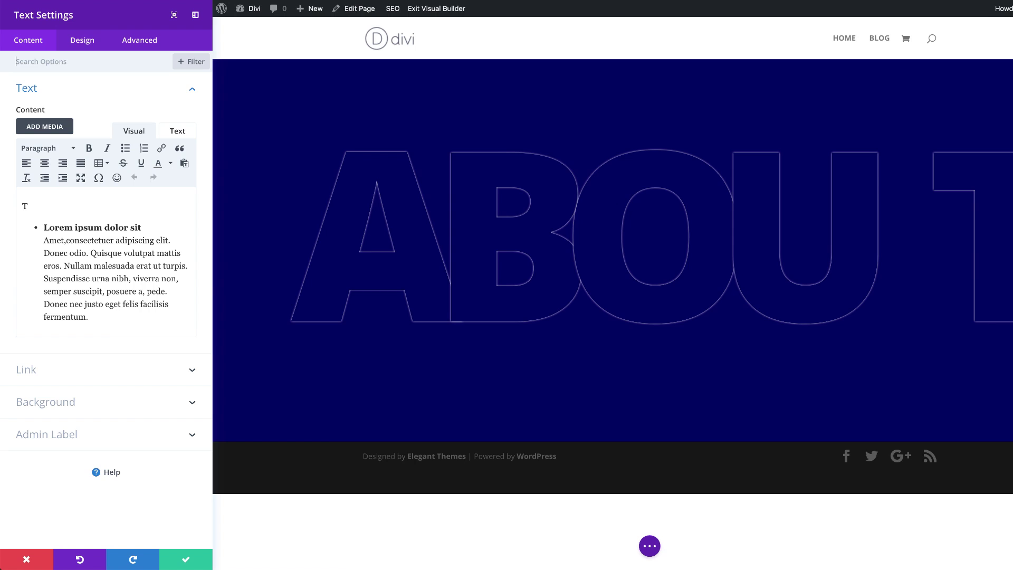
left_click(83, 43)
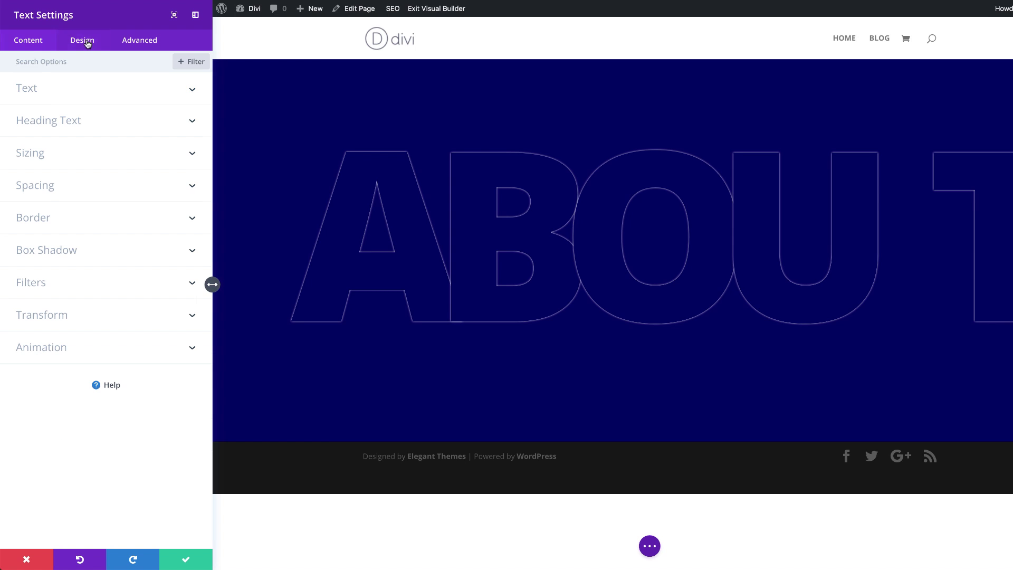
left_click(45, 187)
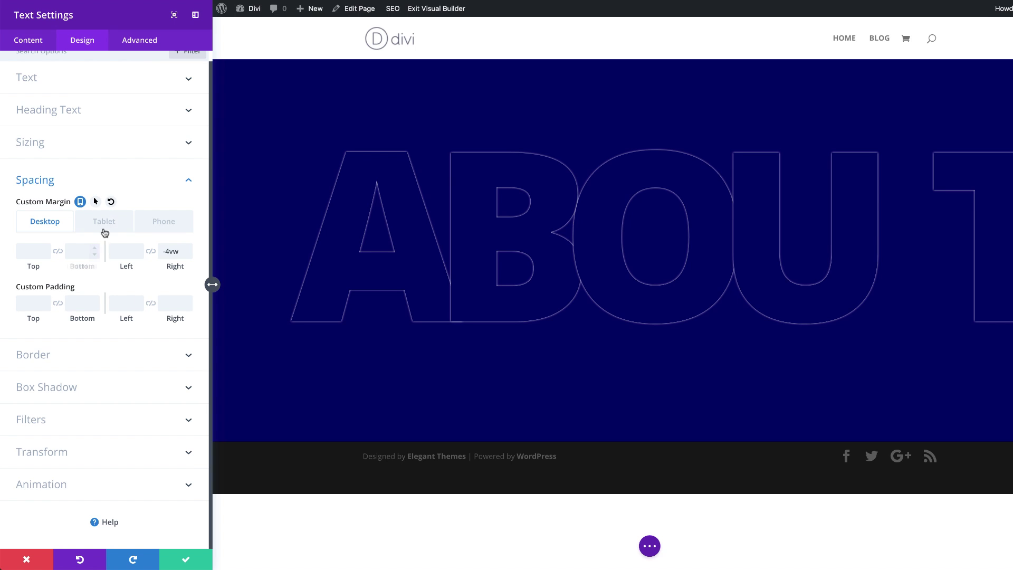
left_click(137, 285)
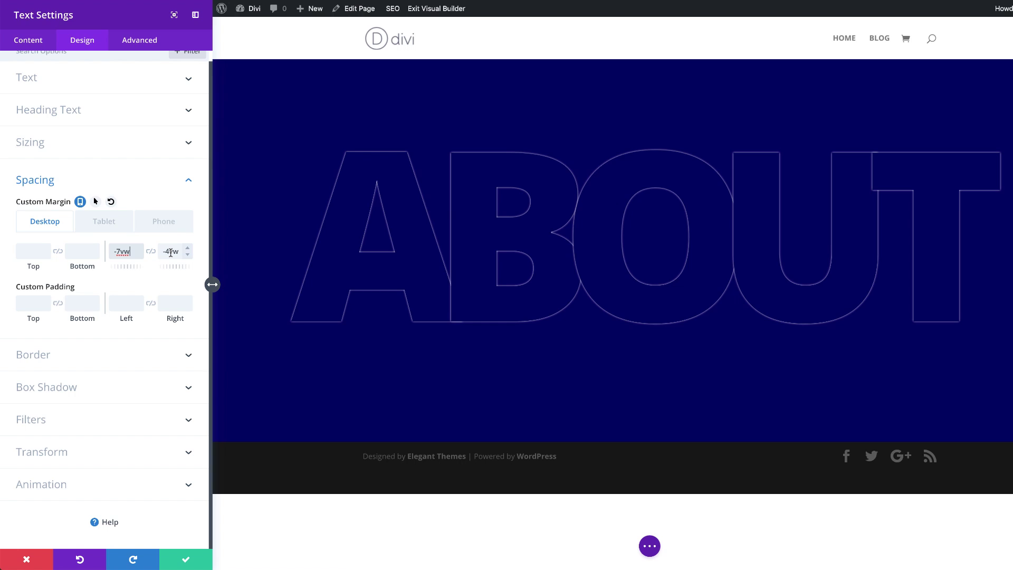
left_click(166, 251)
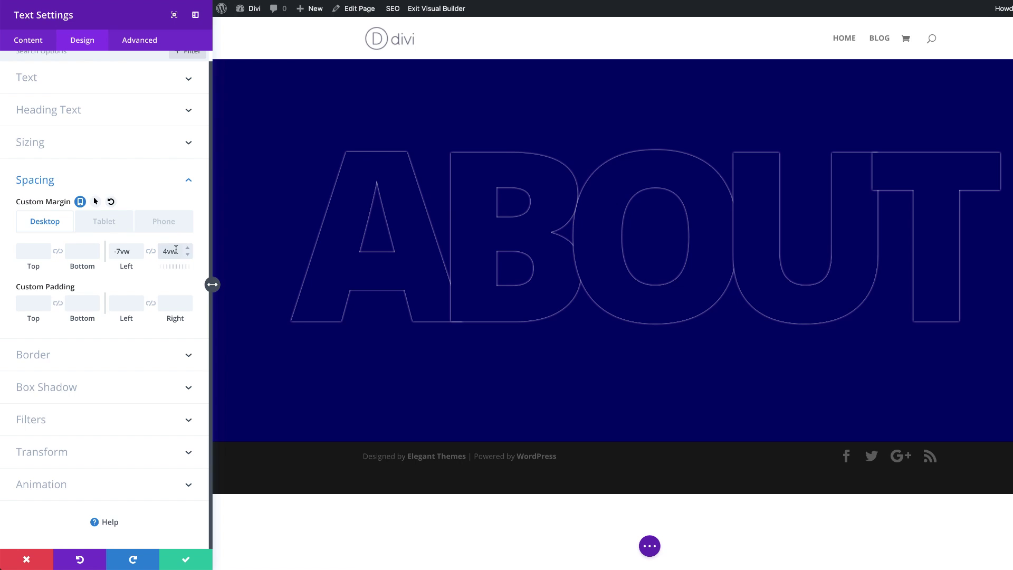
key("Delete")
type("3")
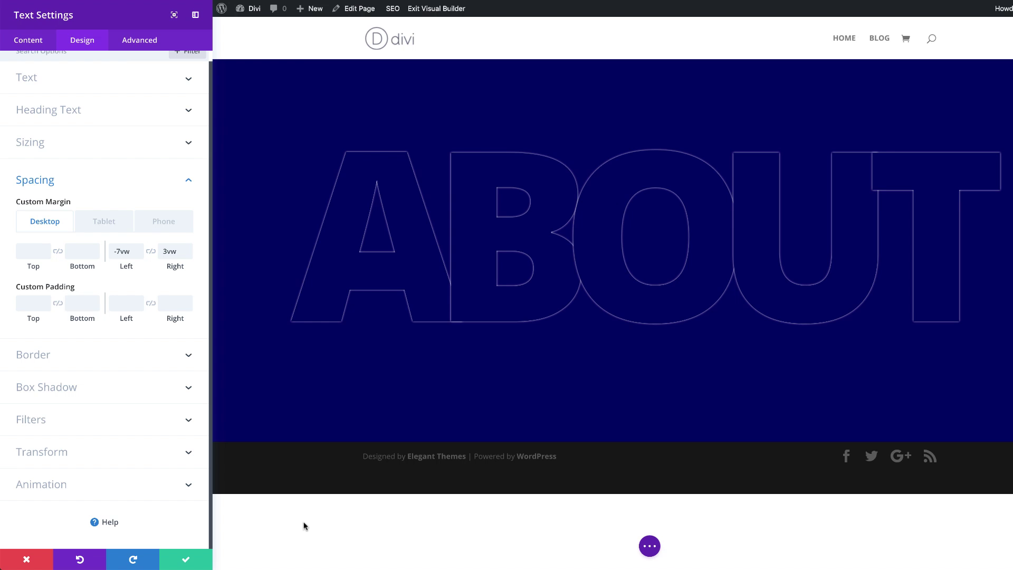
- Save the T module's settings, then save the page and exit the Visual Builder
left_click(185, 563)
left_click(226, 7)
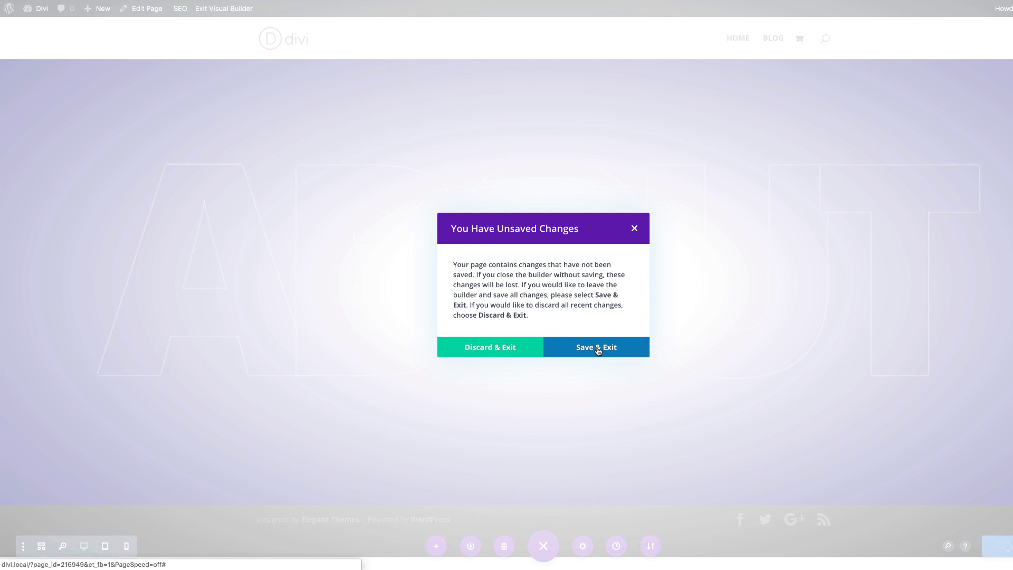
left_click(598, 350)
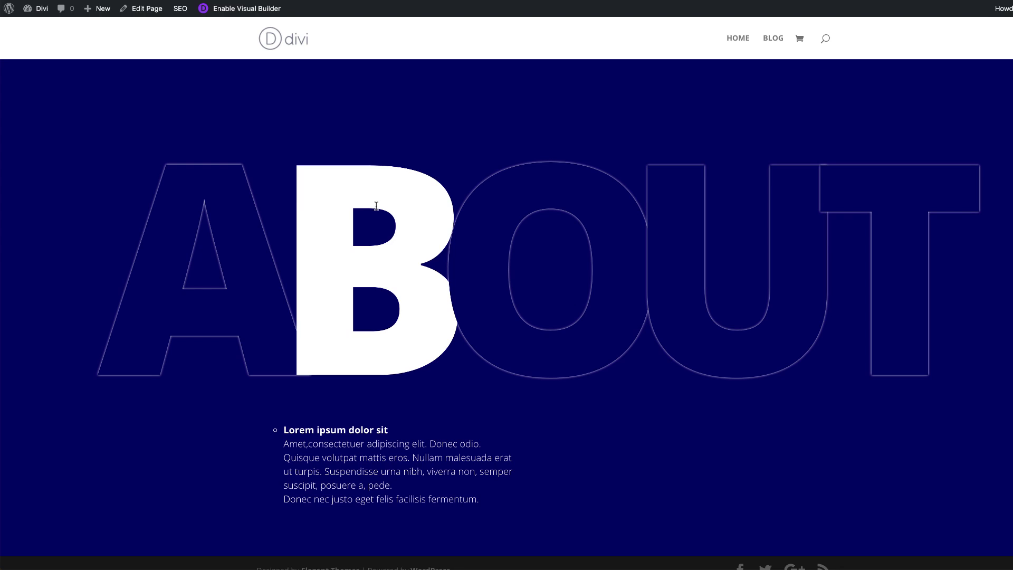
- Reopen the page in the Visual Builder, set the B module's hover text color to #edf000, and save the module settings
left_click(236, 9)
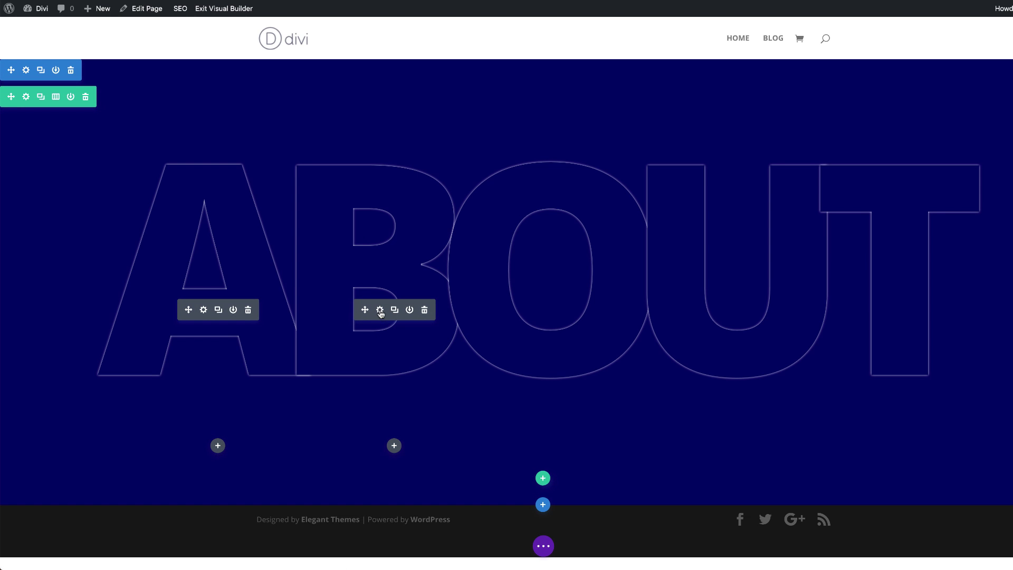
left_click(380, 309)
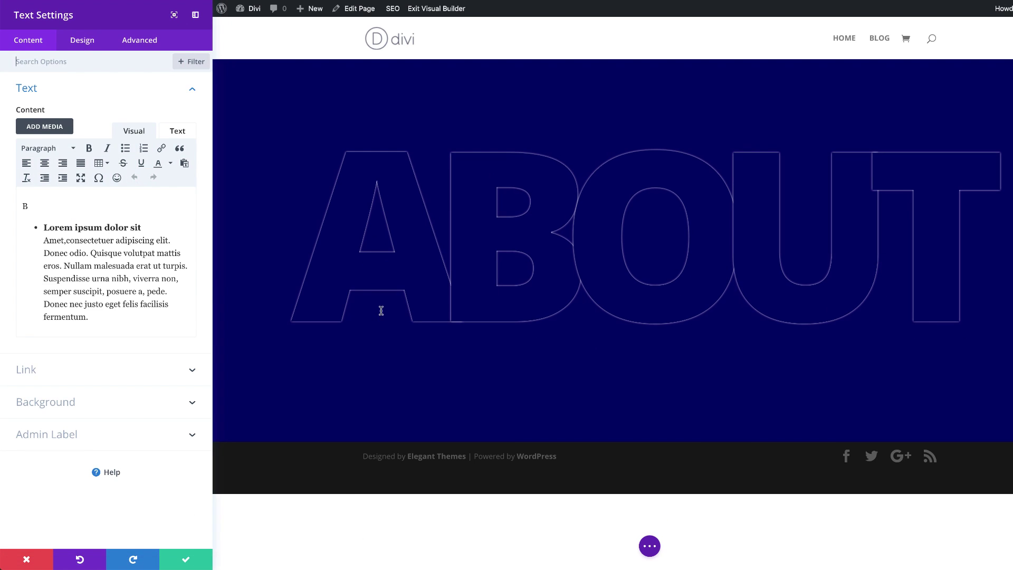
left_click(88, 43)
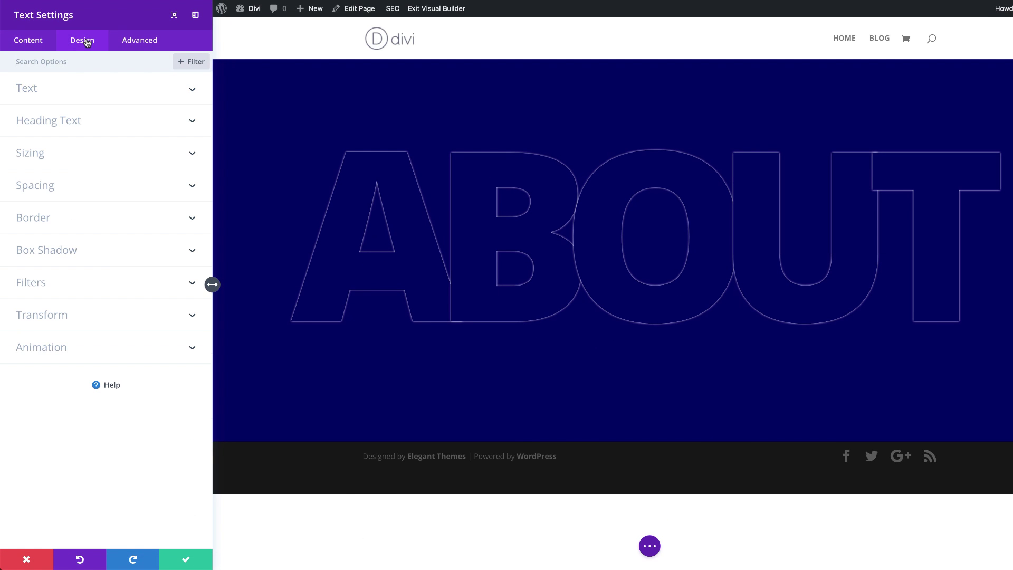
left_click(41, 89)
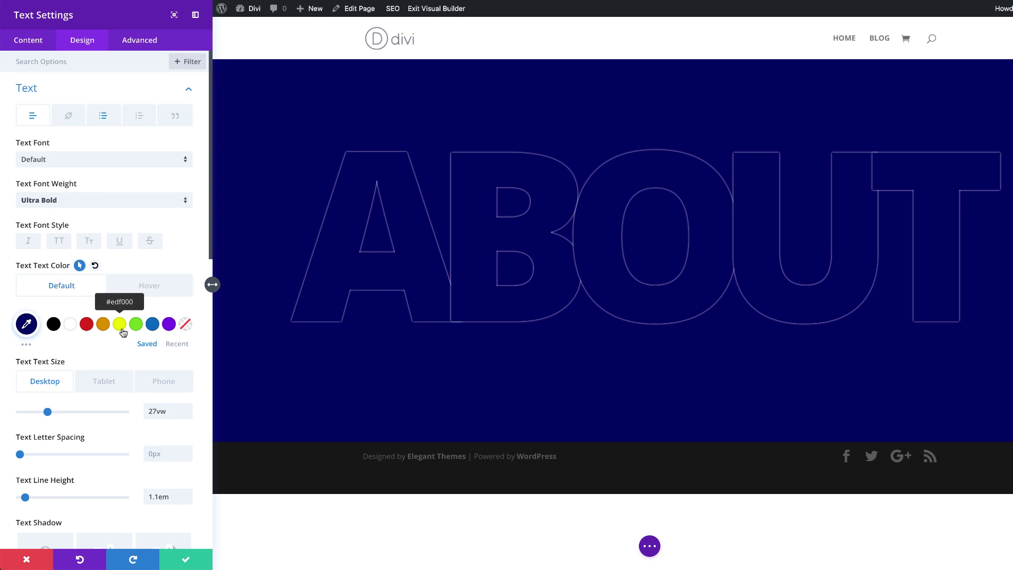
left_click(152, 288)
left_click(120, 325)
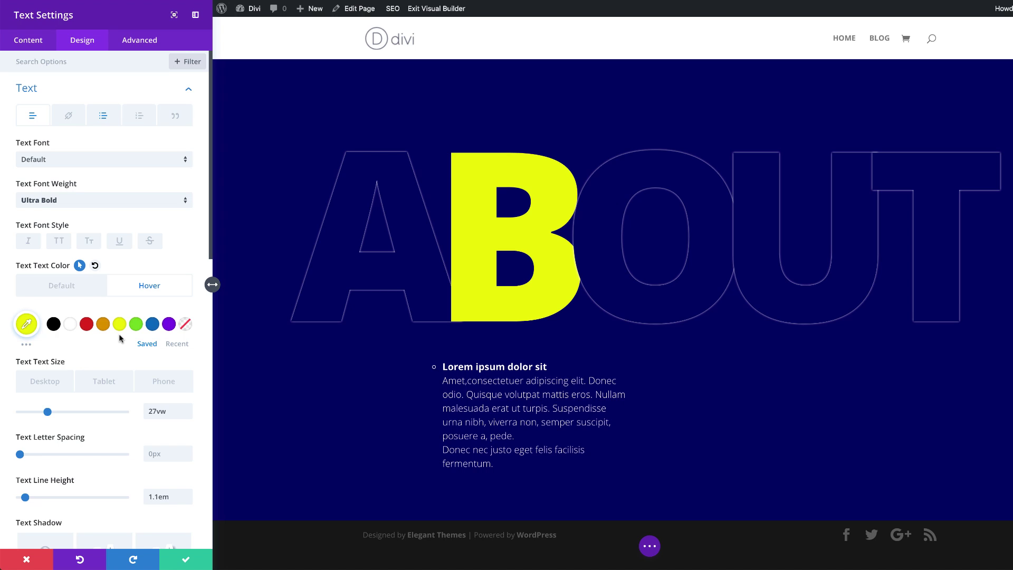
left_click(185, 558)
- Set the U module's hover text color to #edf000 and save the module settings
mouse_move(706, 209)
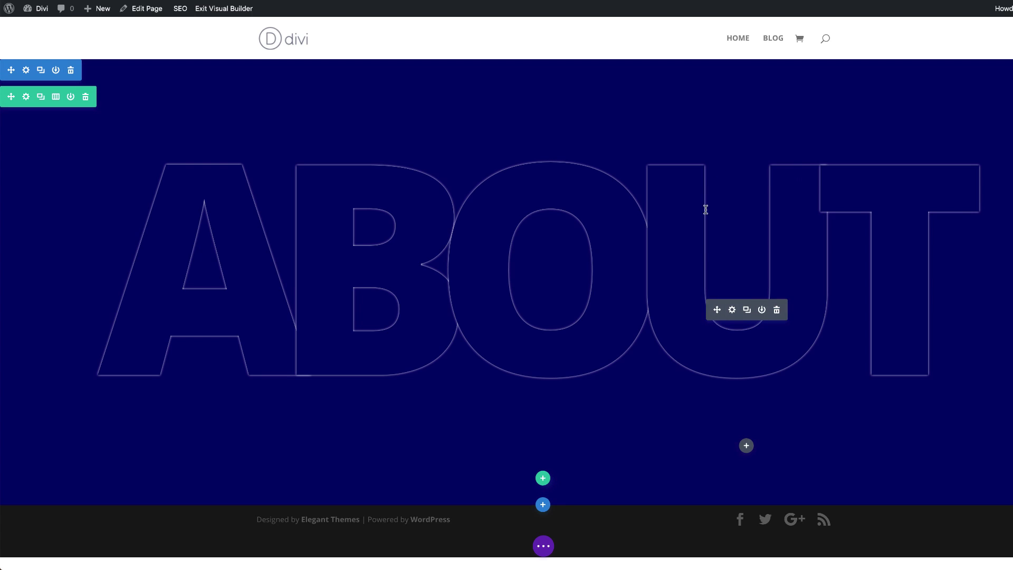
left_click(731, 311)
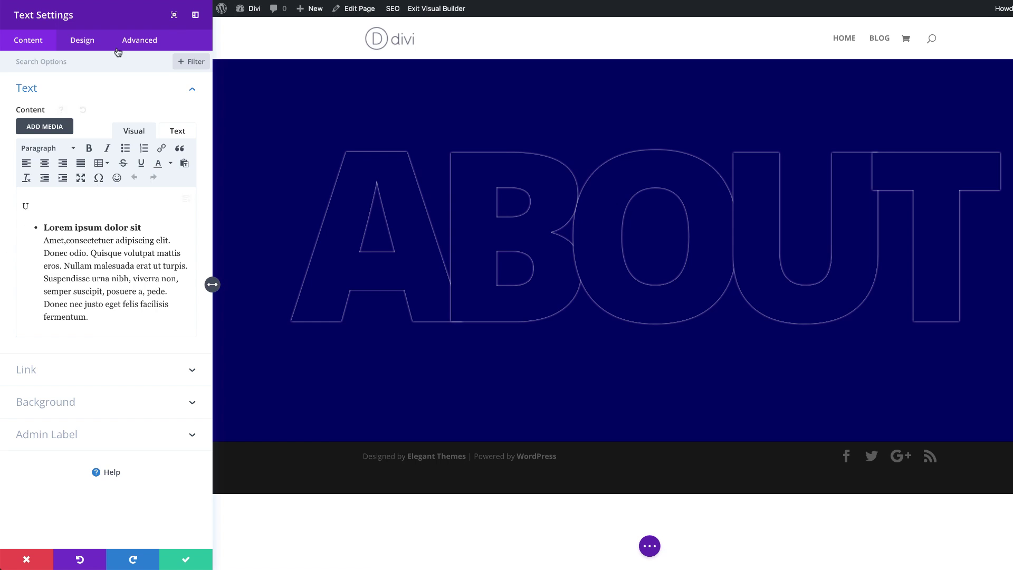
left_click(82, 40)
left_click(32, 90)
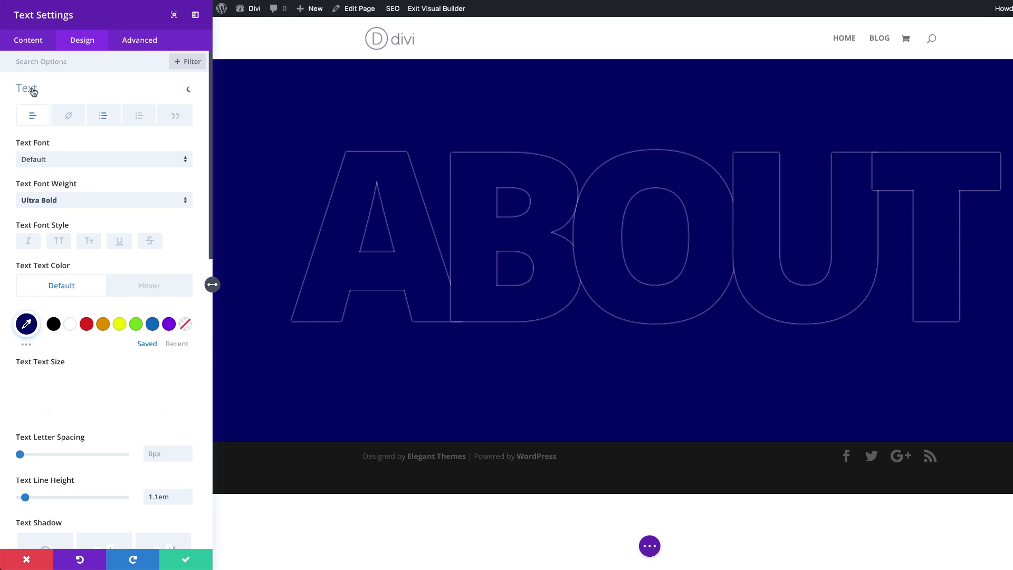
left_click(117, 290)
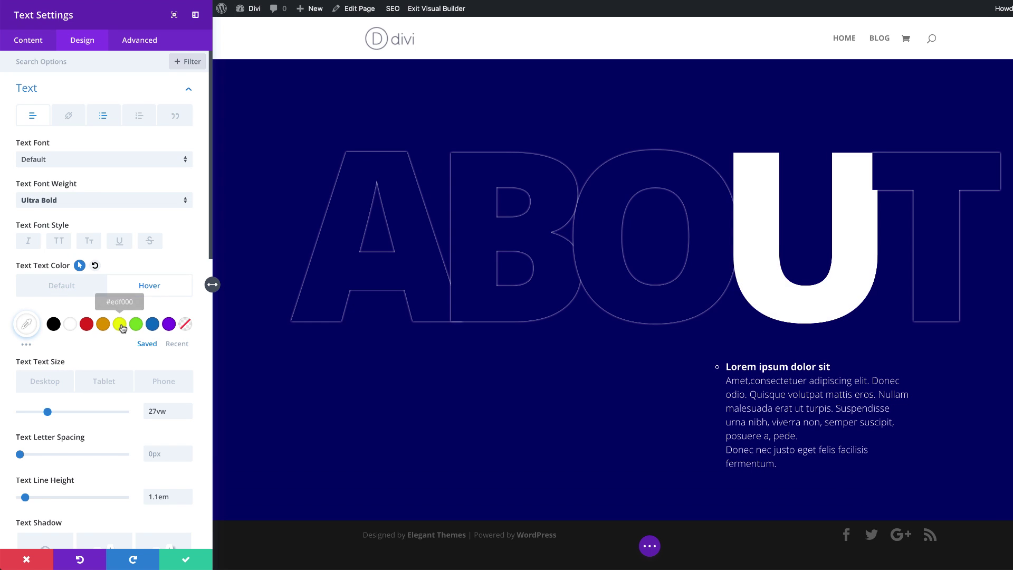
left_click(120, 324)
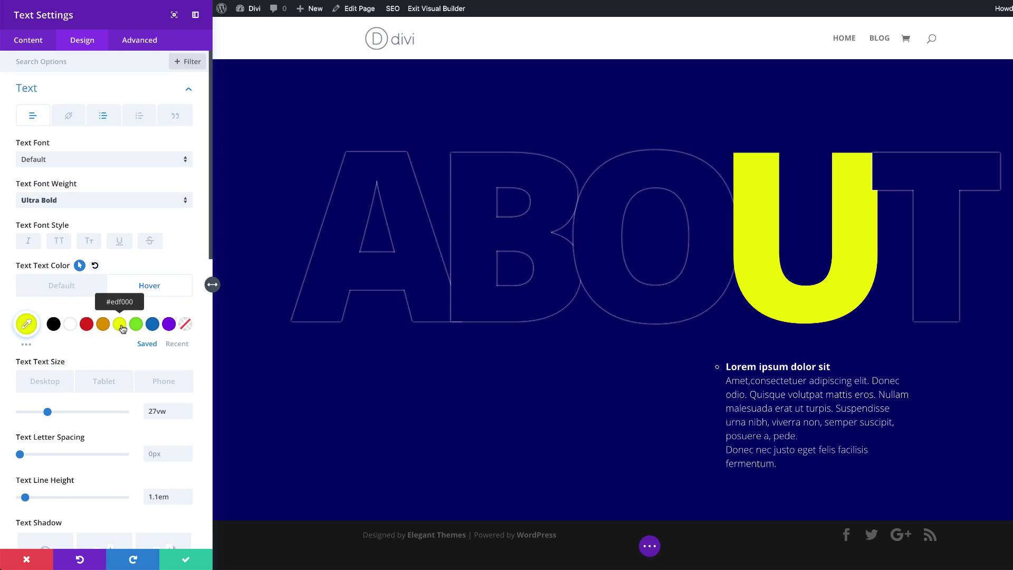
left_click(187, 561)
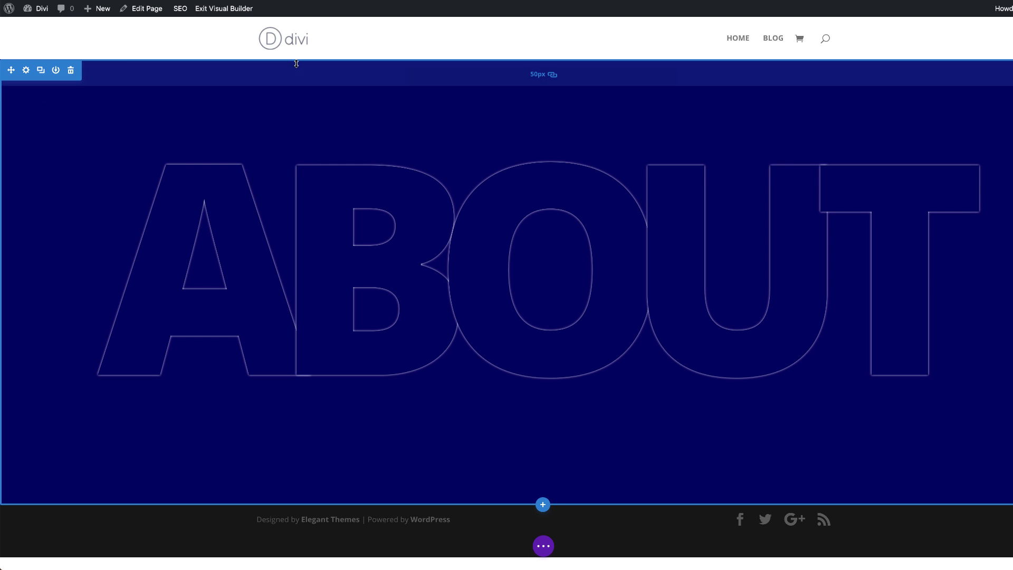
- Increase the section's linked top and bottom padding slightly and exit the Visual Builder
left_click_drag(296, 65, 298, 72)
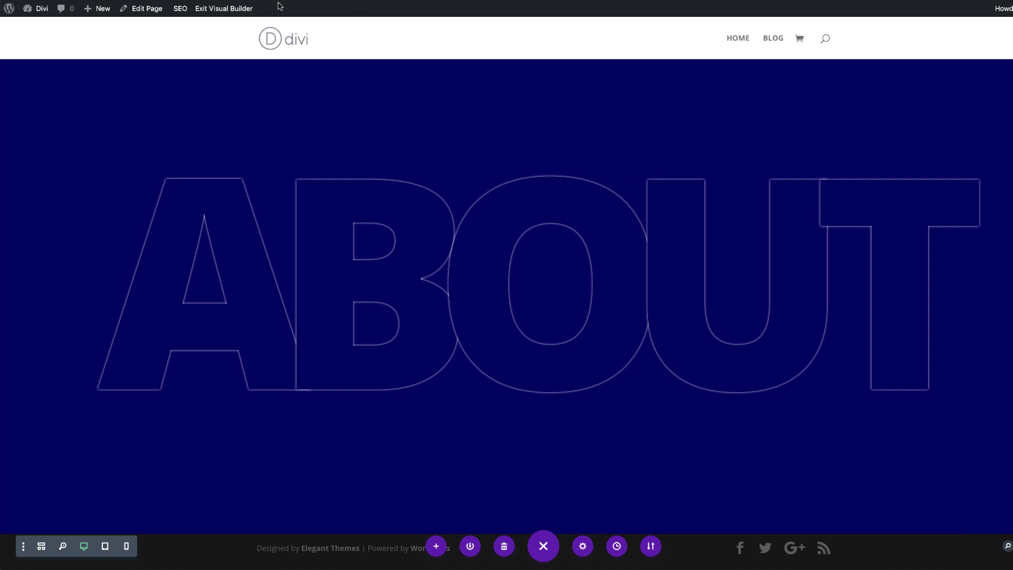
left_click(235, 9)
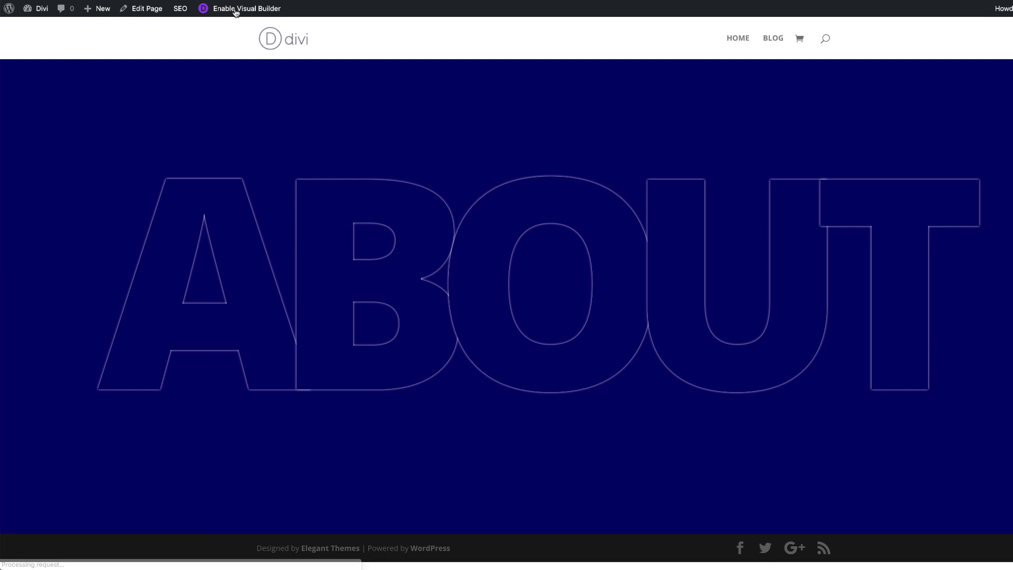
- Examine the hover fill colors and bullet text of the ABOUT letters on the live page
mouse_move(189, 284)
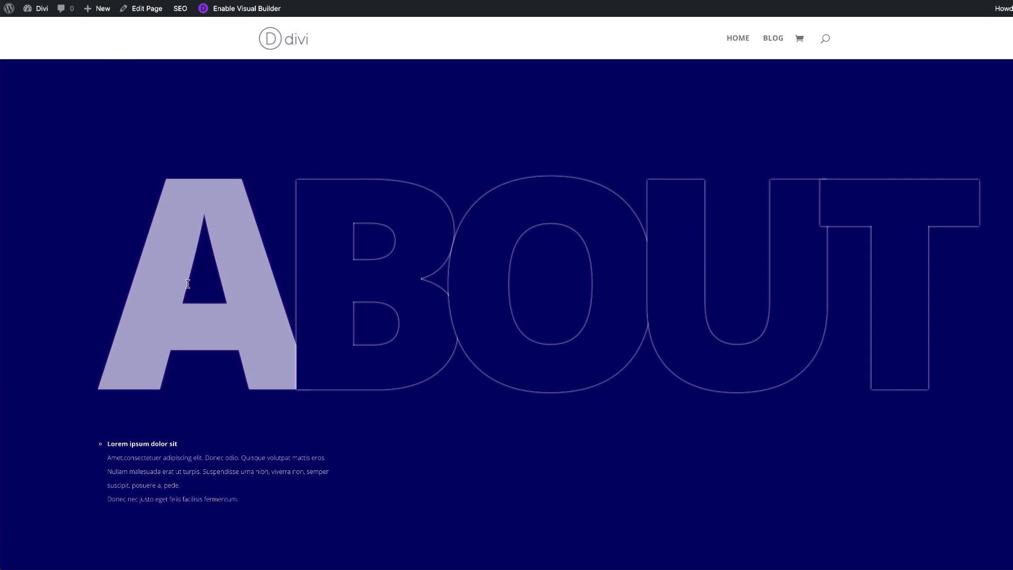
mouse_move(676, 292)
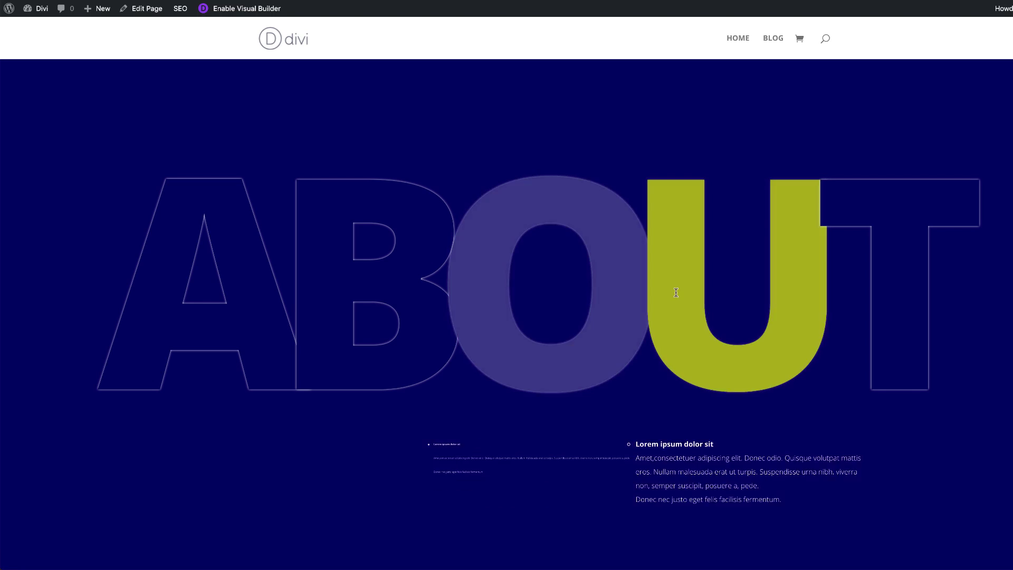
mouse_move(887, 318)
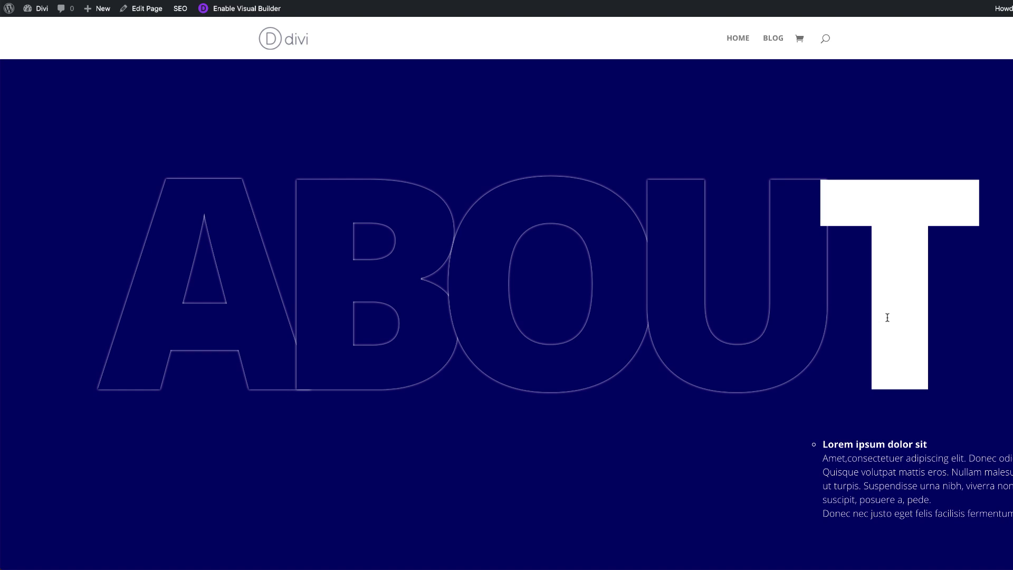
mouse_move(784, 340)
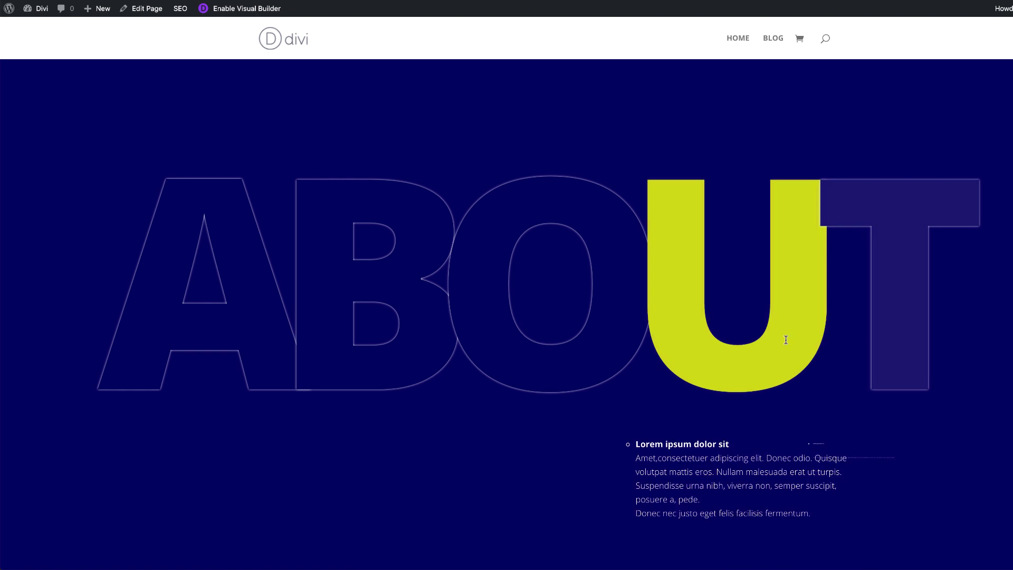
mouse_move(565, 385)
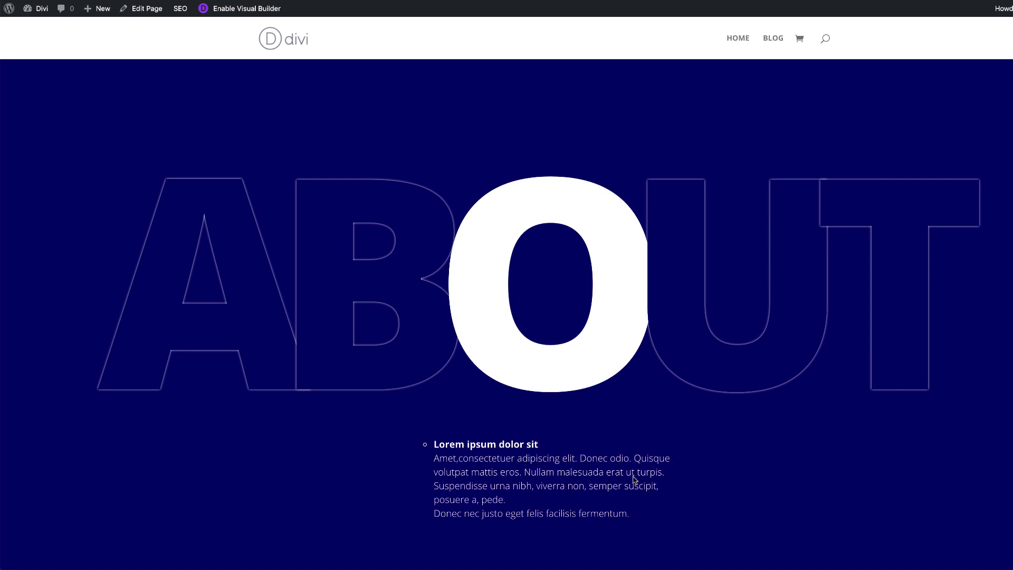
mouse_move(260, 334)
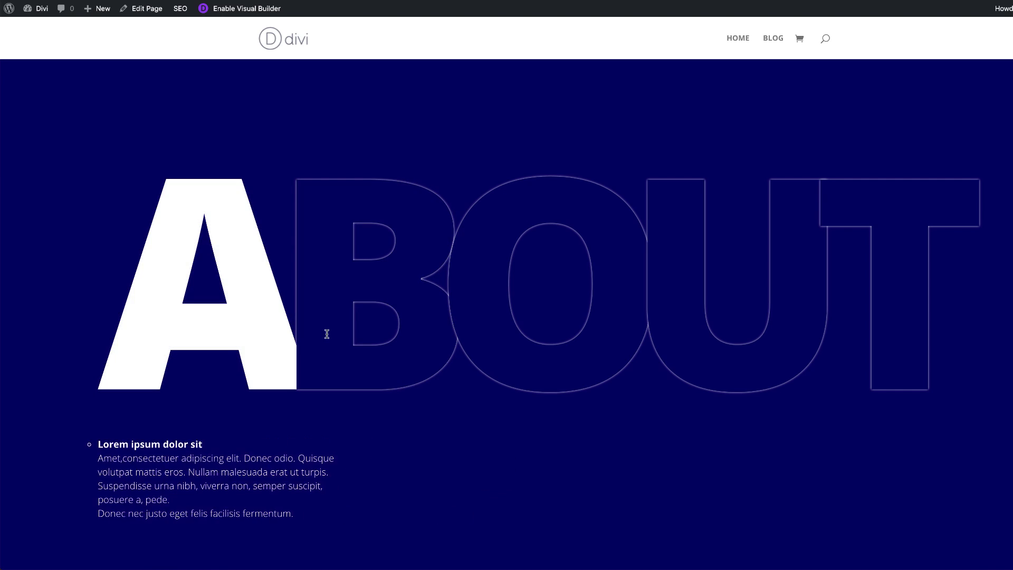
mouse_move(903, 349)
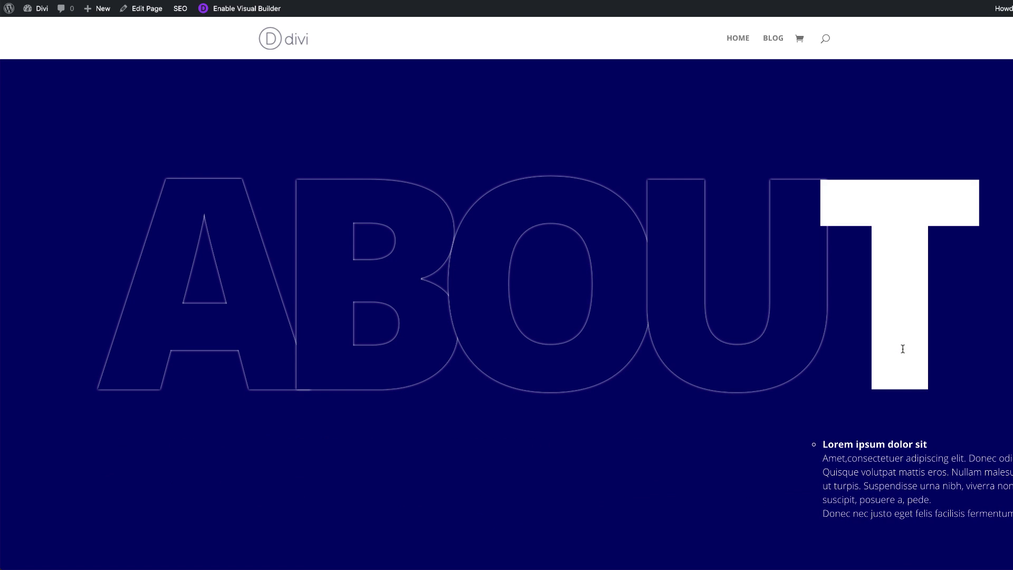